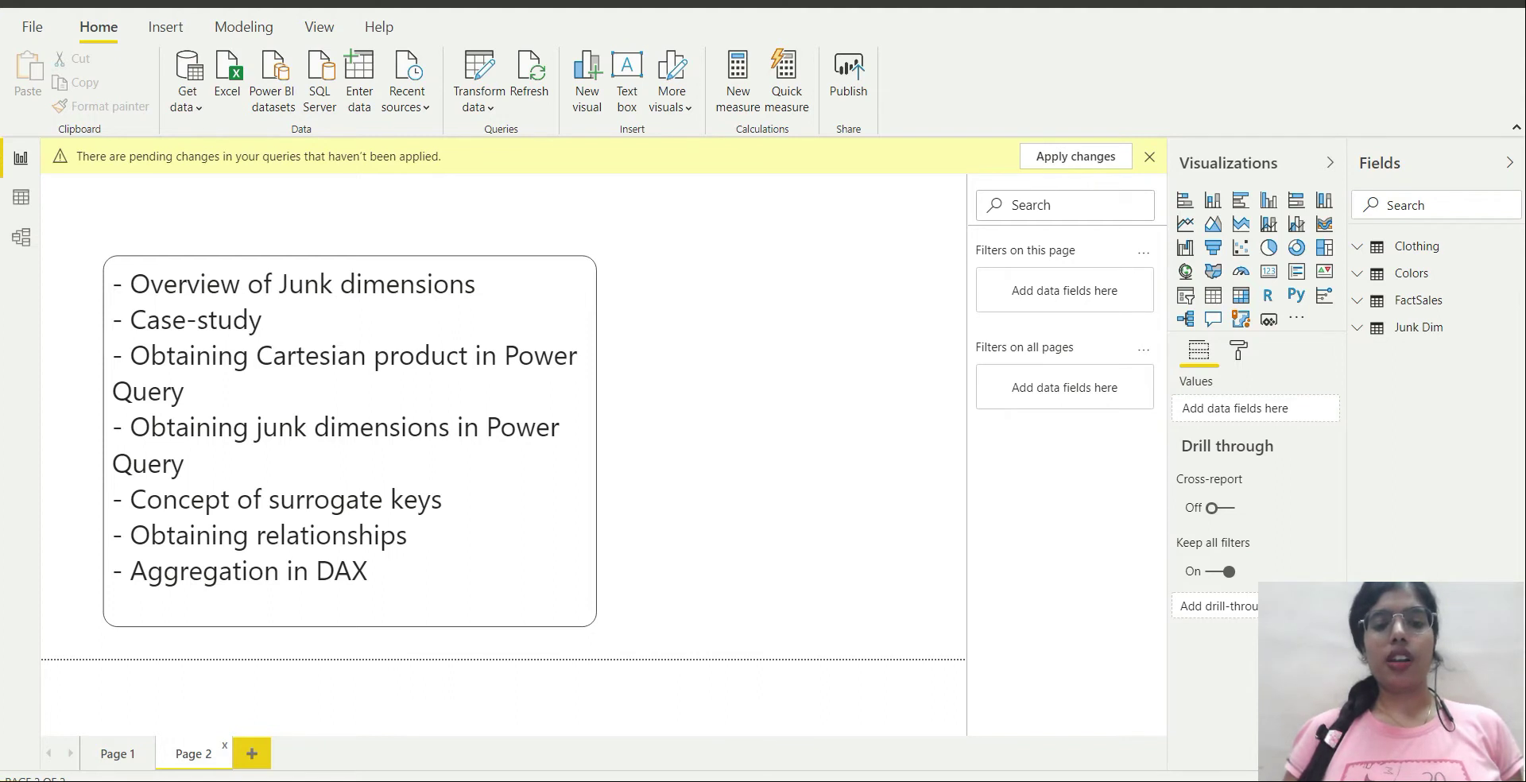
# - Switch to the Power Query Editor window showing the DimClothing query with Top, T-shirt and Shirt
pyautogui.moveTo(660, 780)
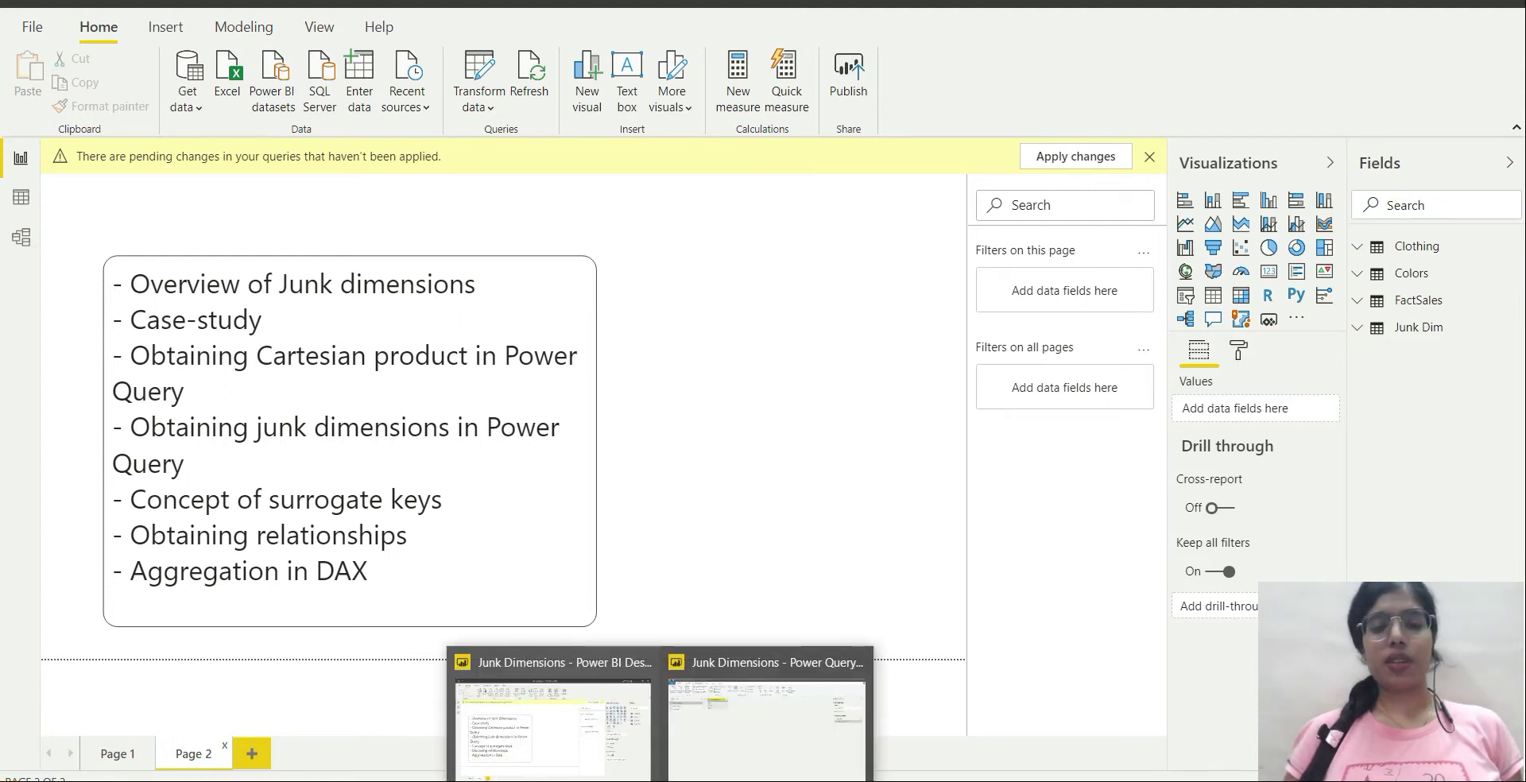
pyautogui.click(724, 741)
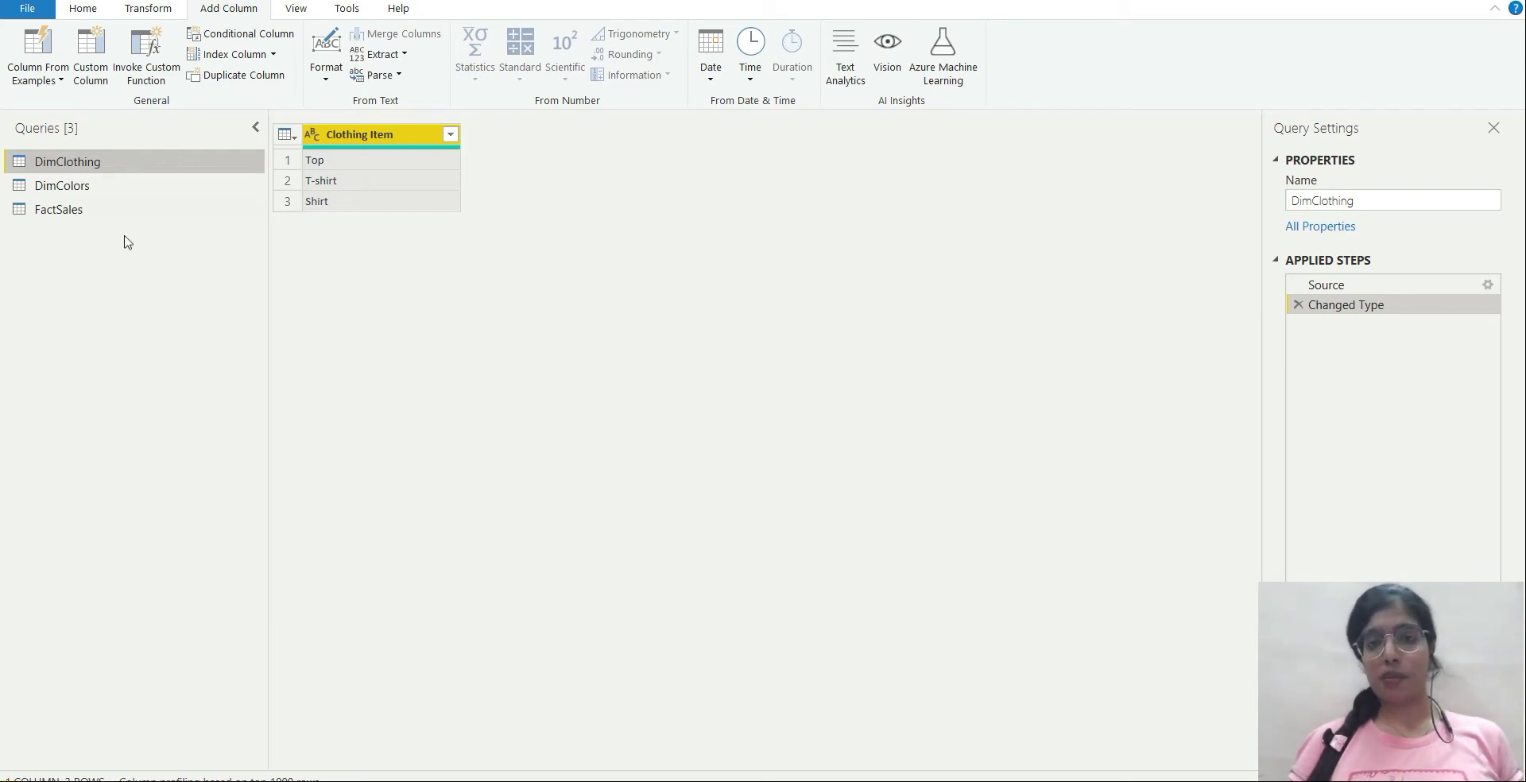
# - Preview the DimColors table, then the FactSales table with Clothing, Color, Amount and CustomerID
pyautogui.click(94, 186)
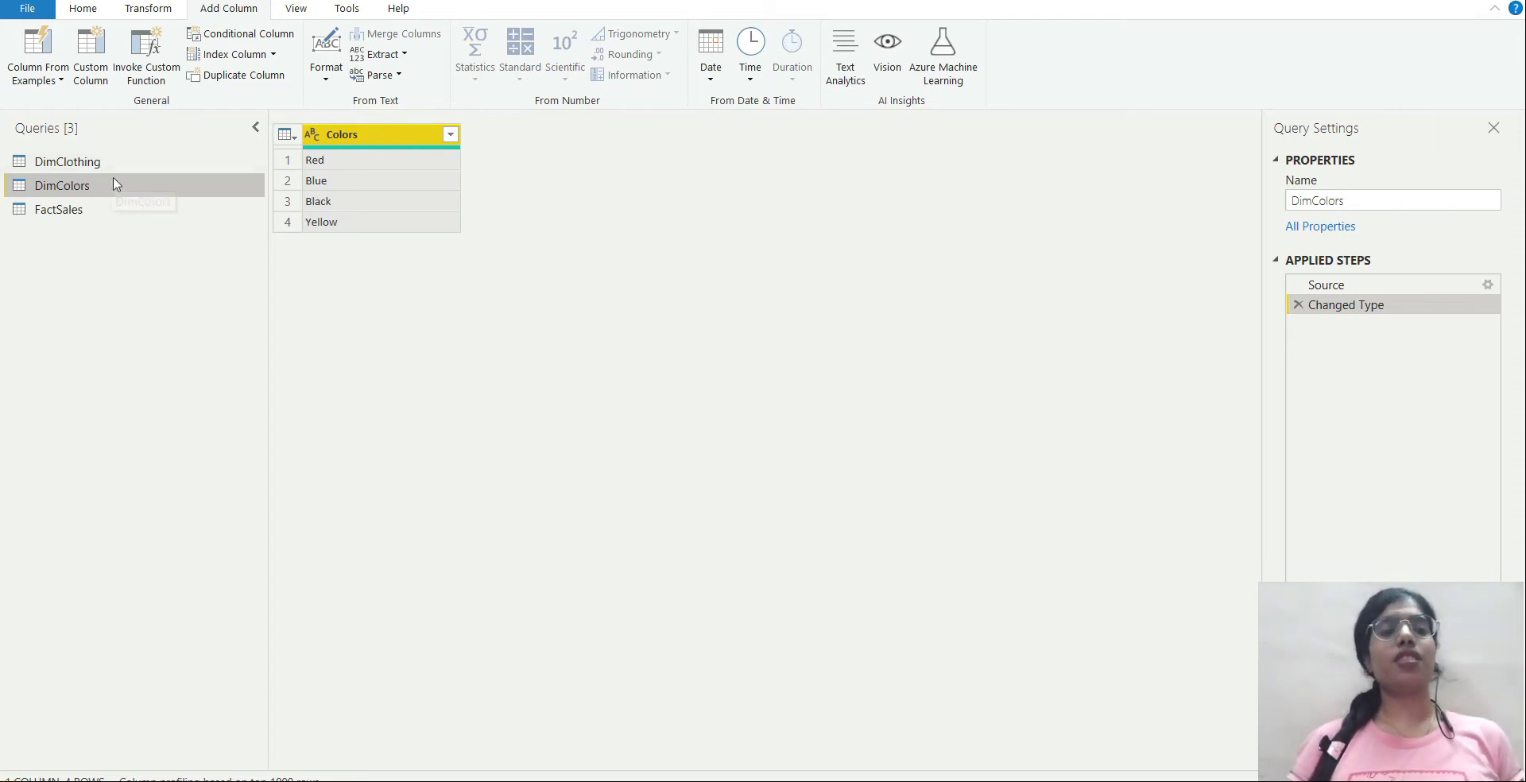
pyautogui.click(77, 216)
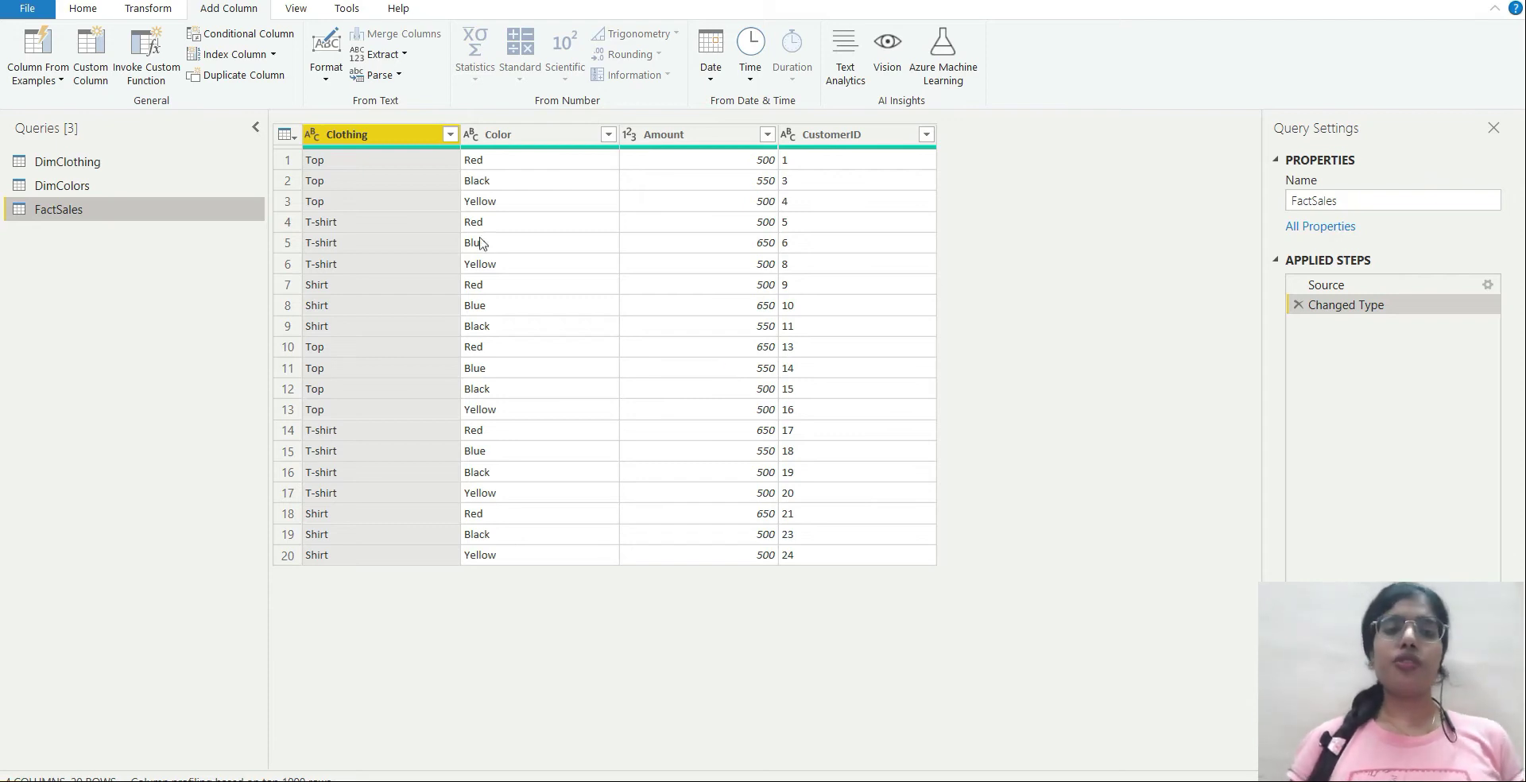
# - Compare DimClothing with DimColors, ending on DimClothing's Top, T-shirt and Shirt items
pyautogui.click(107, 161)
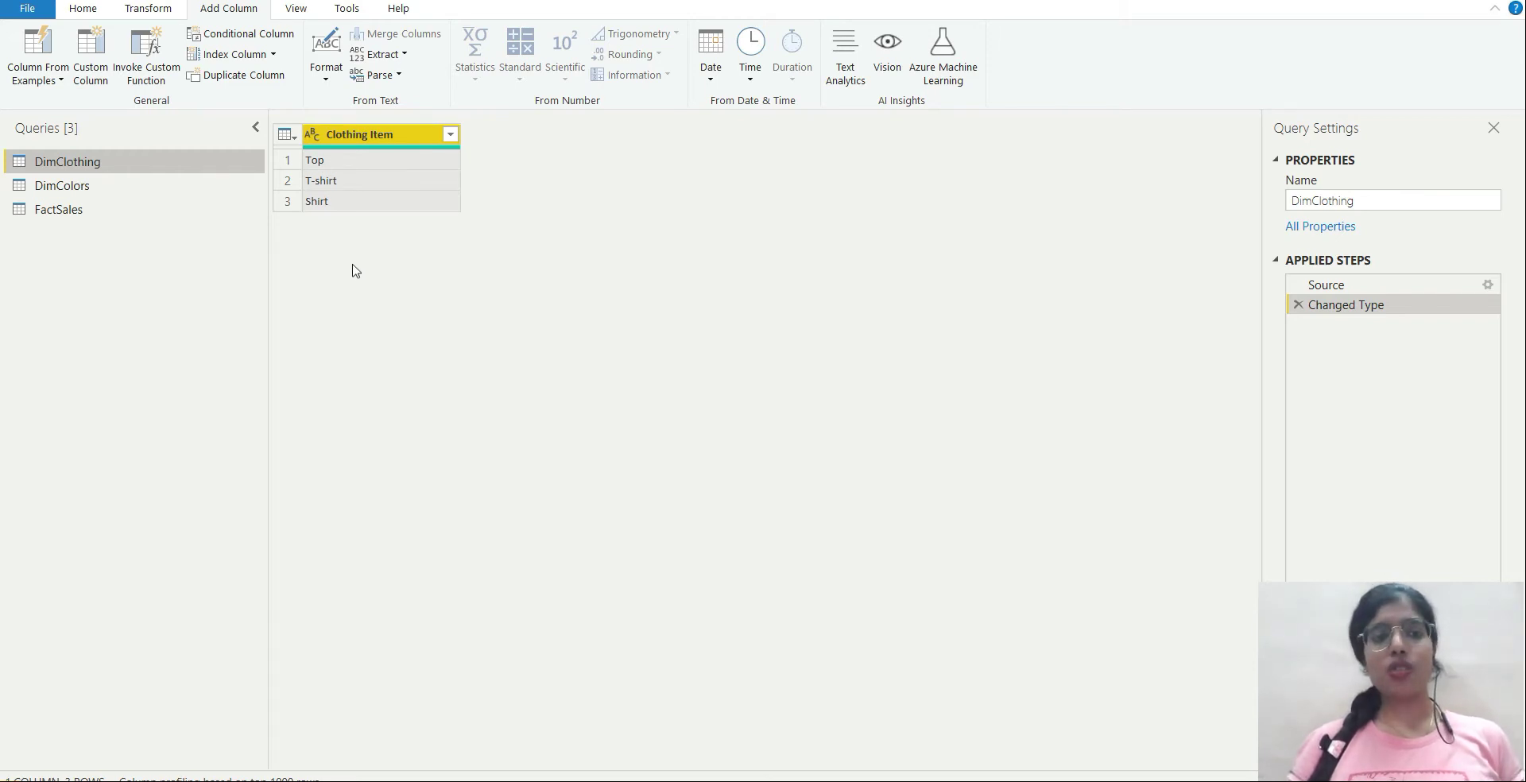
pyautogui.click(131, 188)
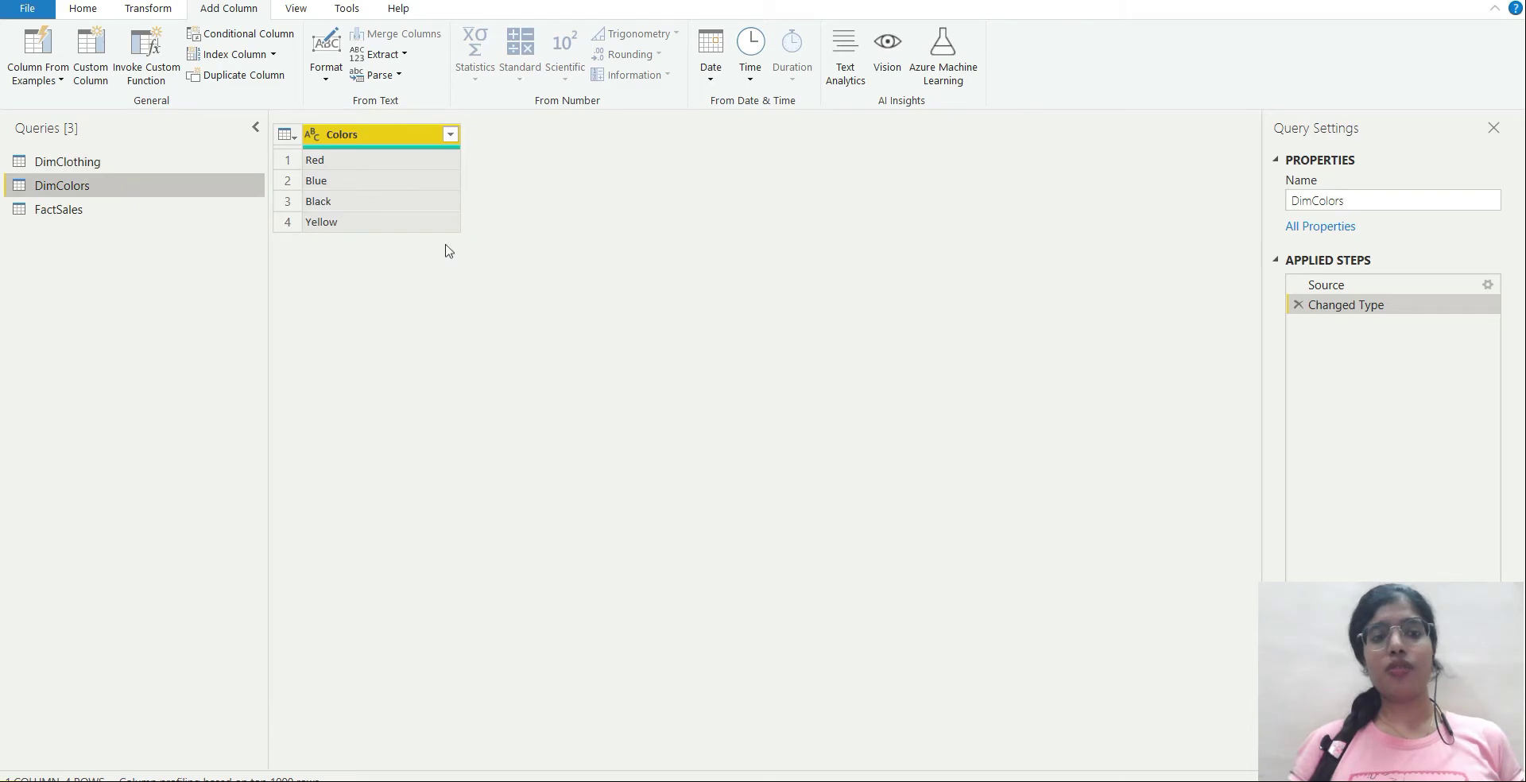
pyautogui.click(138, 162)
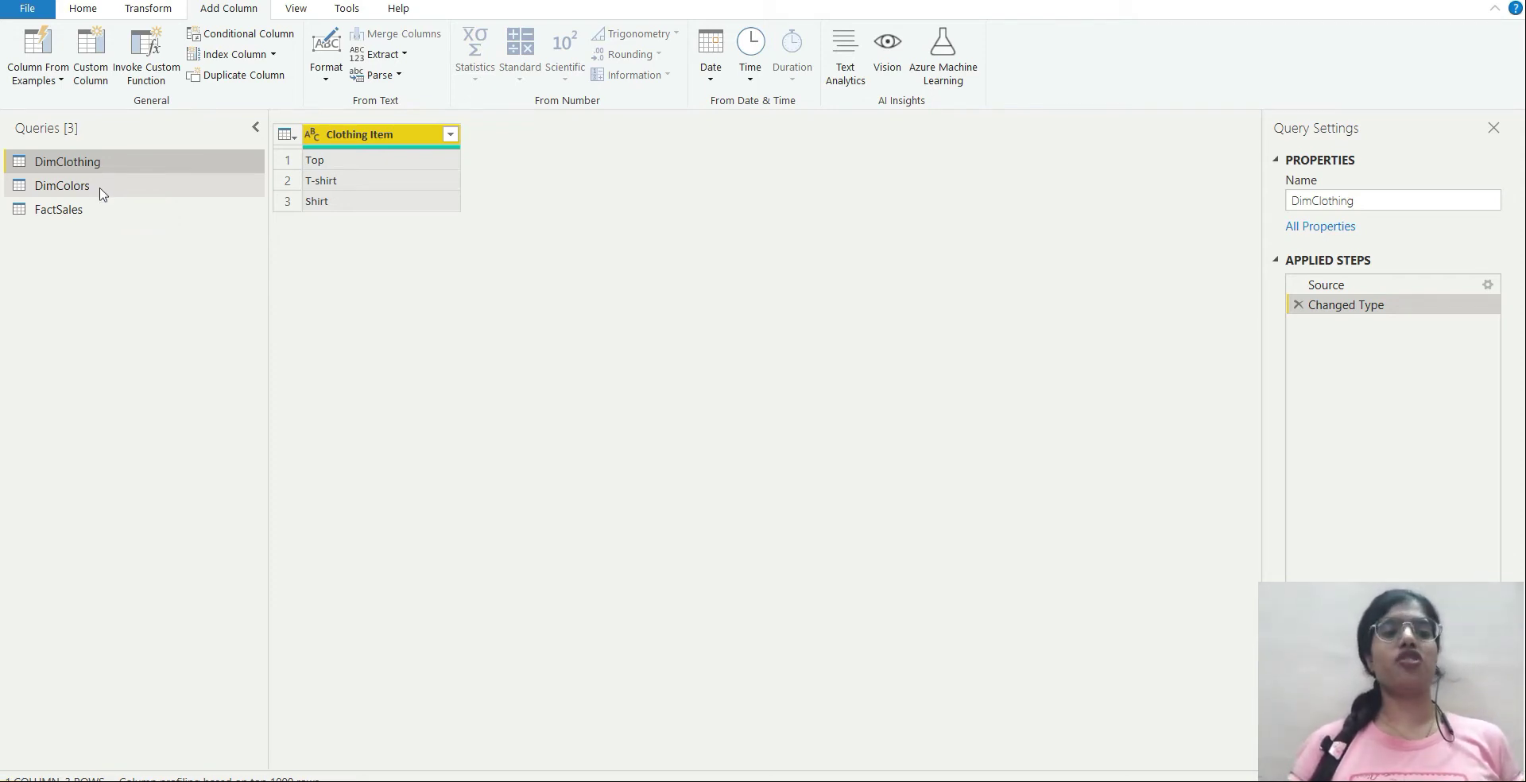
# - Duplicate the DimClothing query and rename the copy DimClothing (2) to DimJunk
pyautogui.rightClick(100, 162)
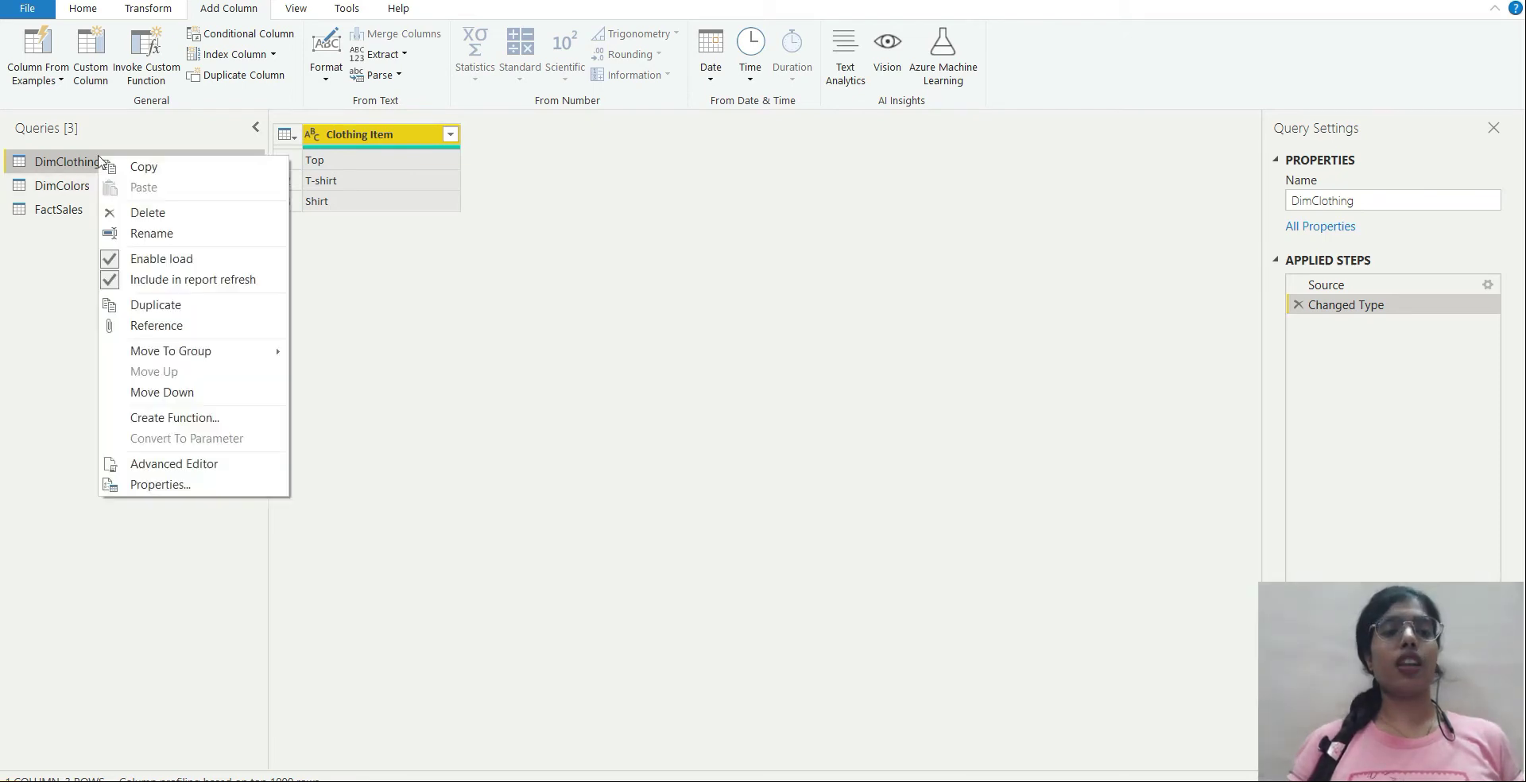
pyautogui.click(174, 309)
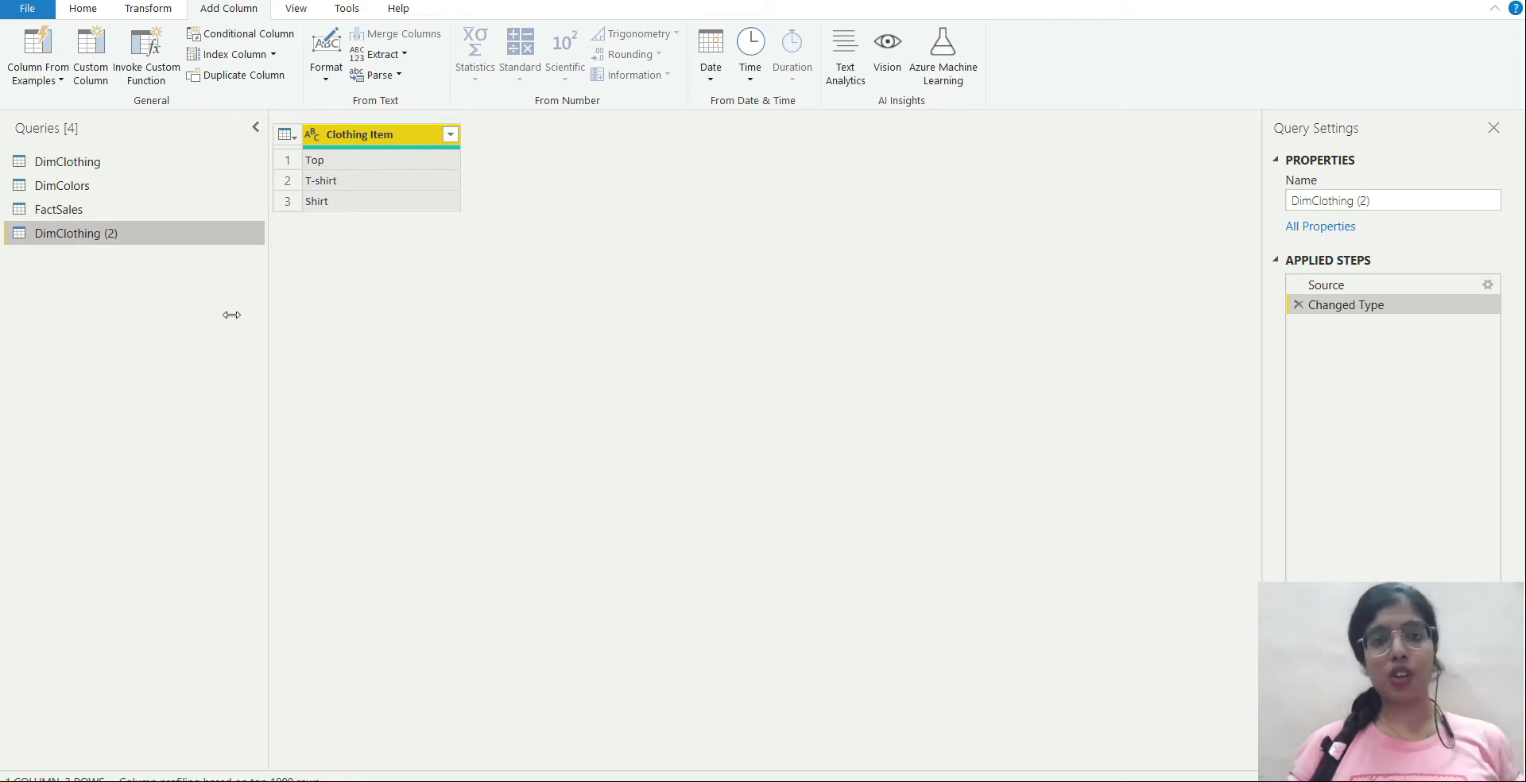
pyautogui.rightClick(112, 241)
pyautogui.click(173, 314)
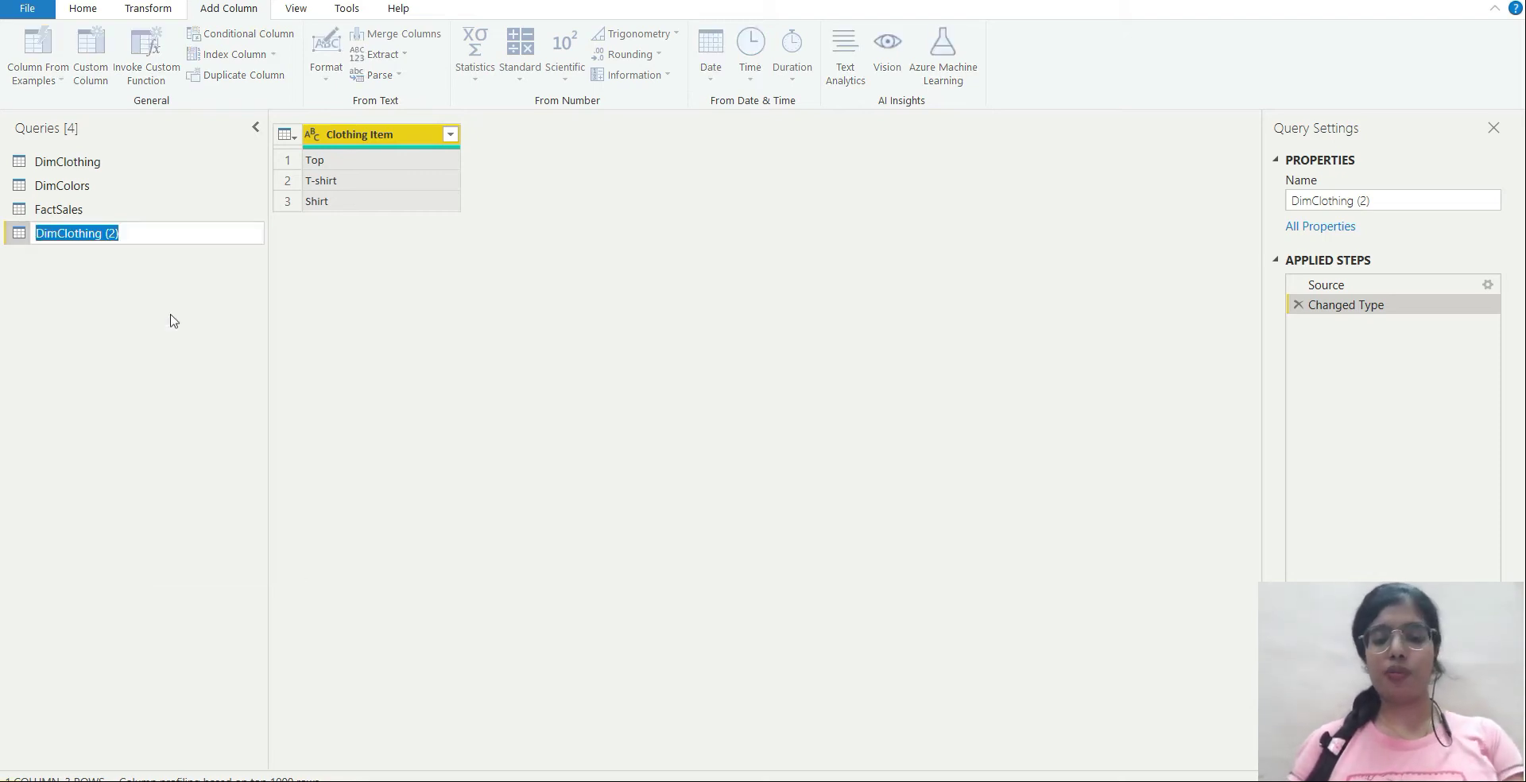
pyautogui.write('D')
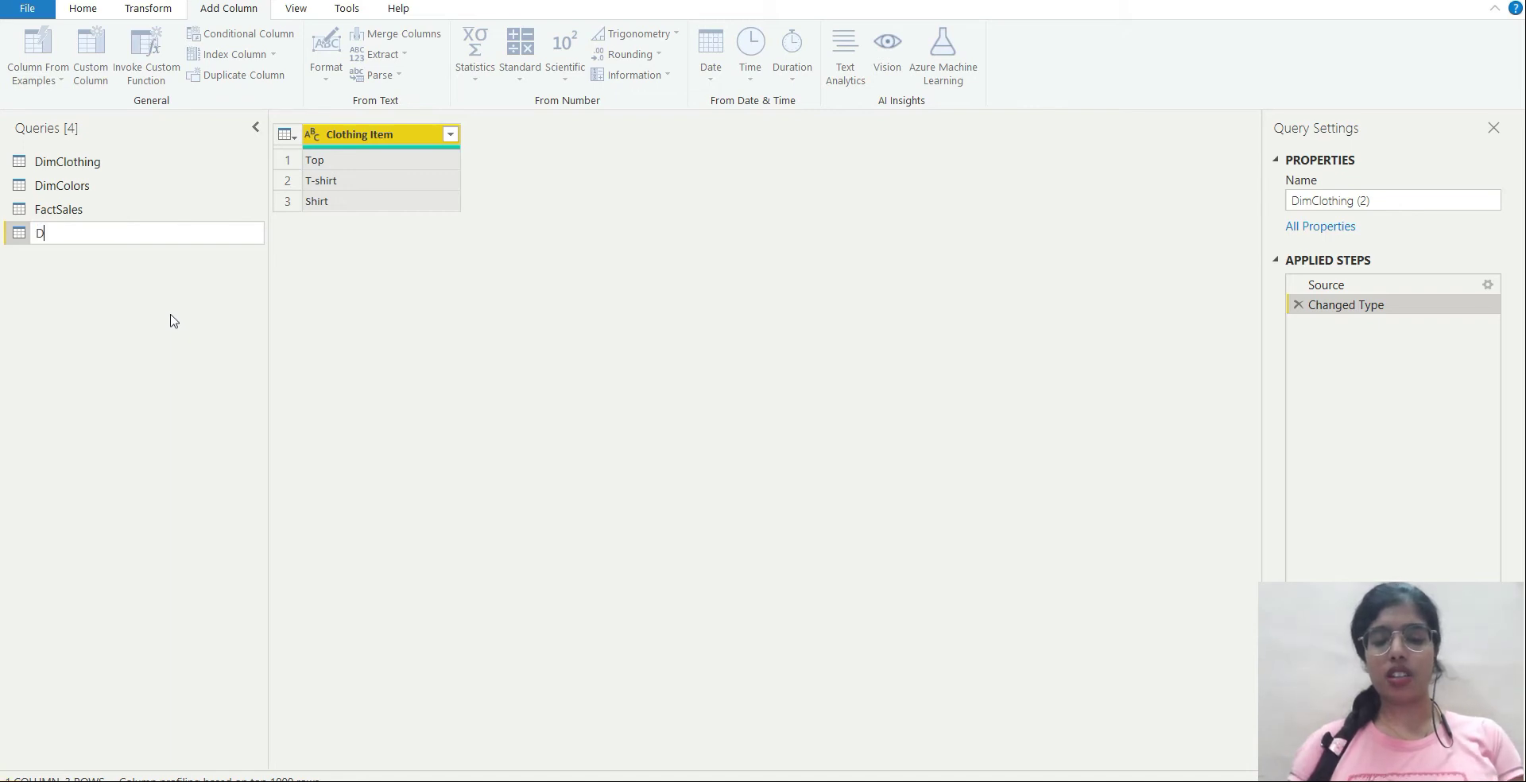
pyautogui.write('imJunk')
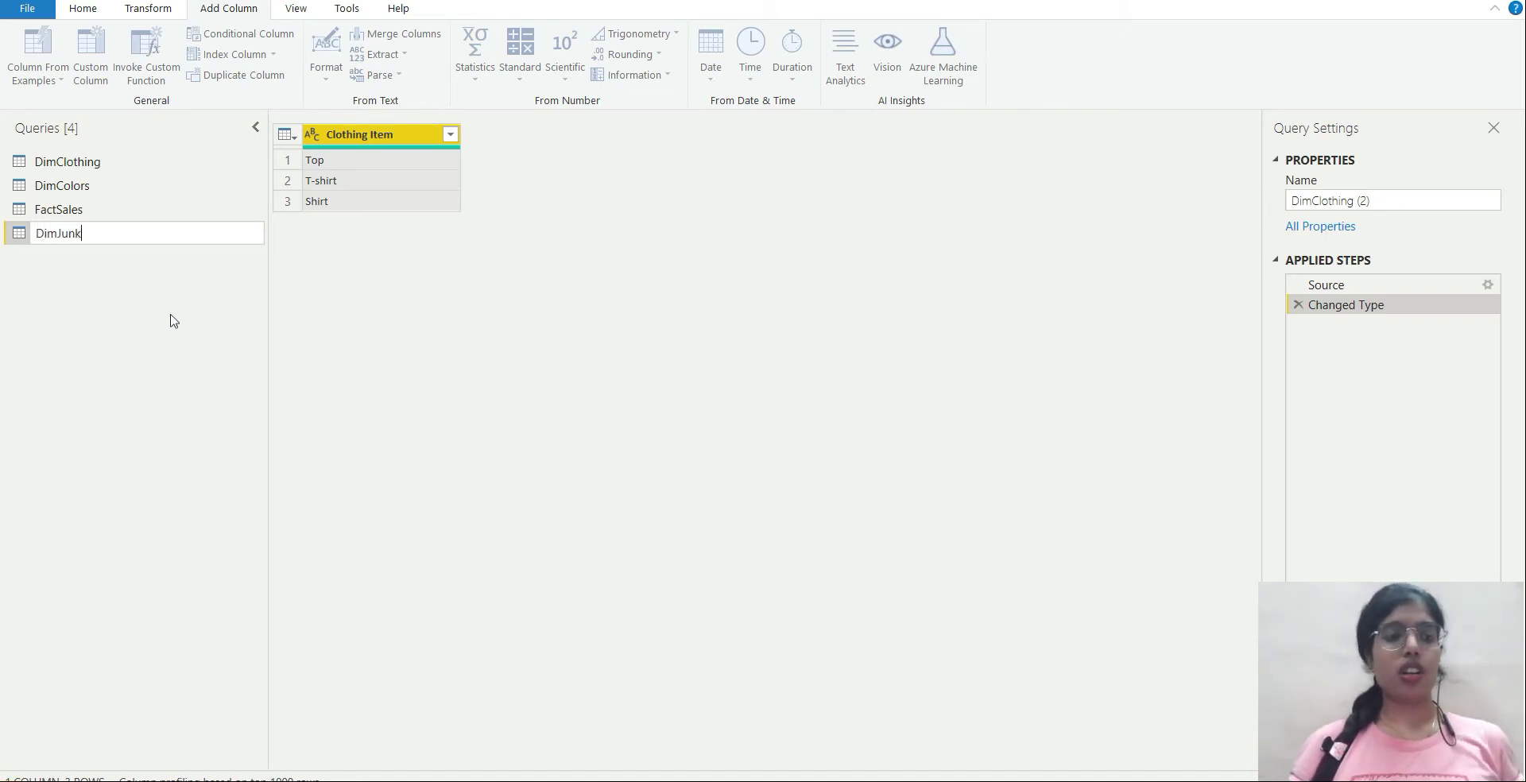
pyautogui.press('Return')
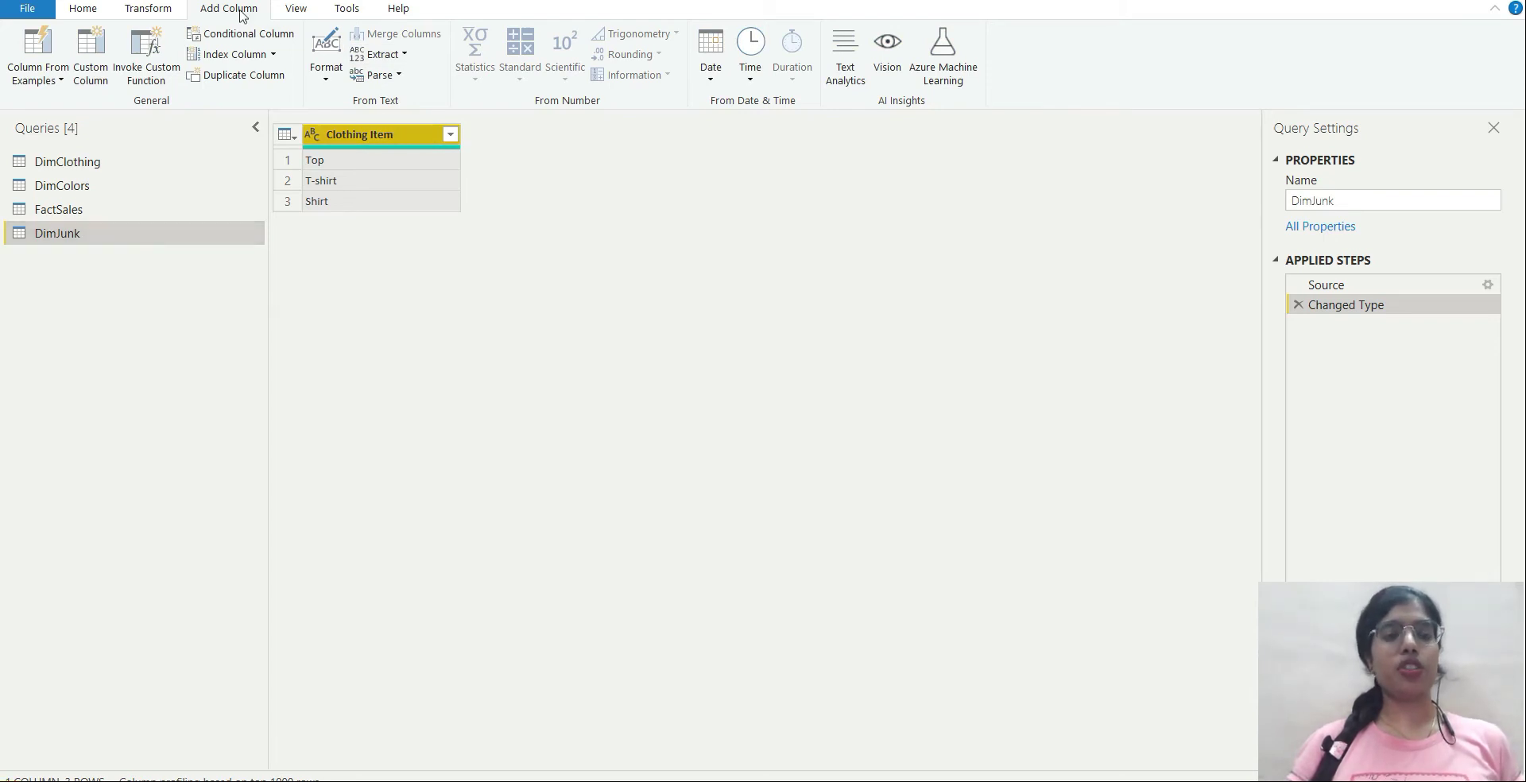
# - Add a custom column named Colors to DimJunk with the formula = DimColors
pyautogui.click(94, 49)
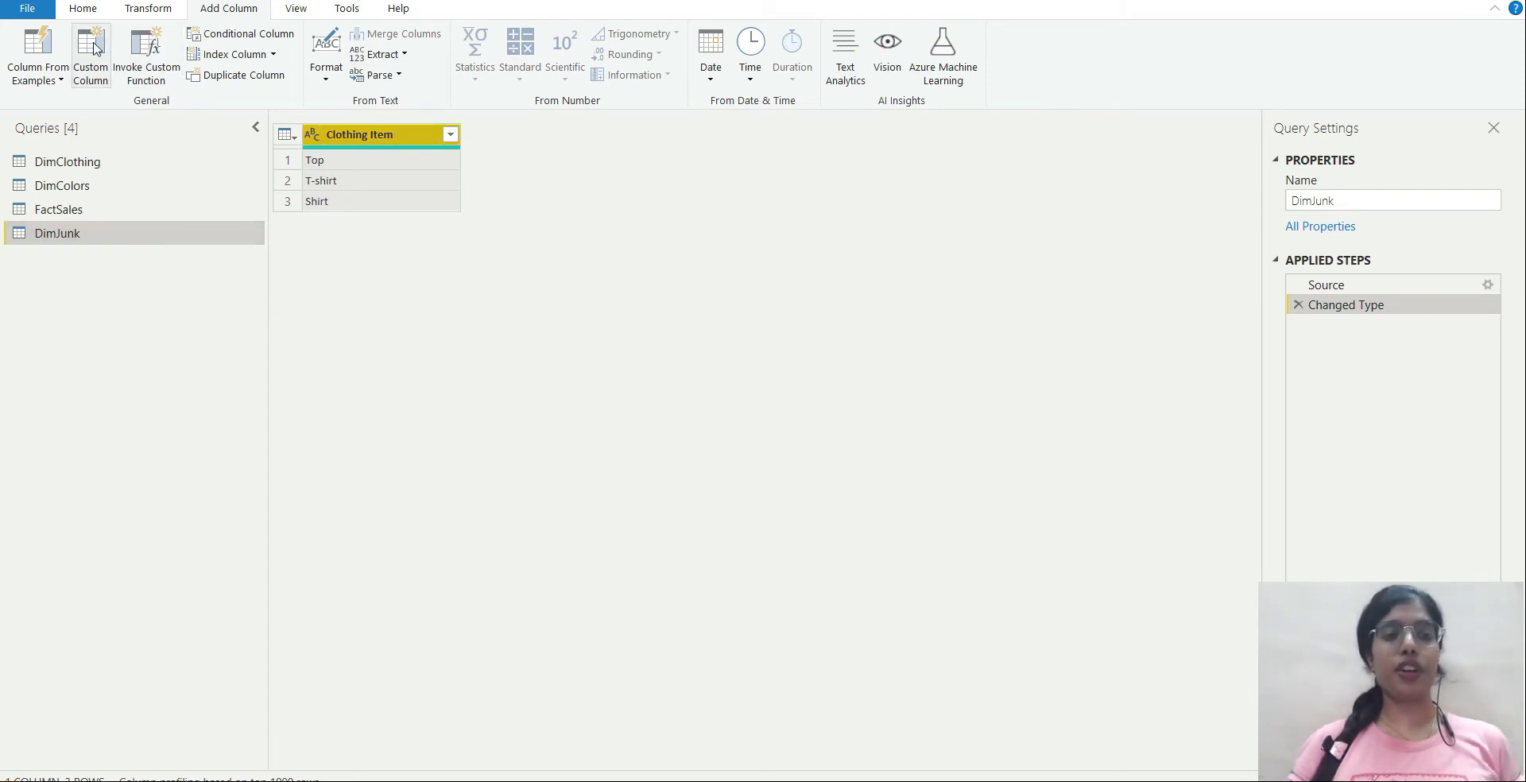
pyautogui.doubleClick(472, 288)
pyautogui.write('Color')
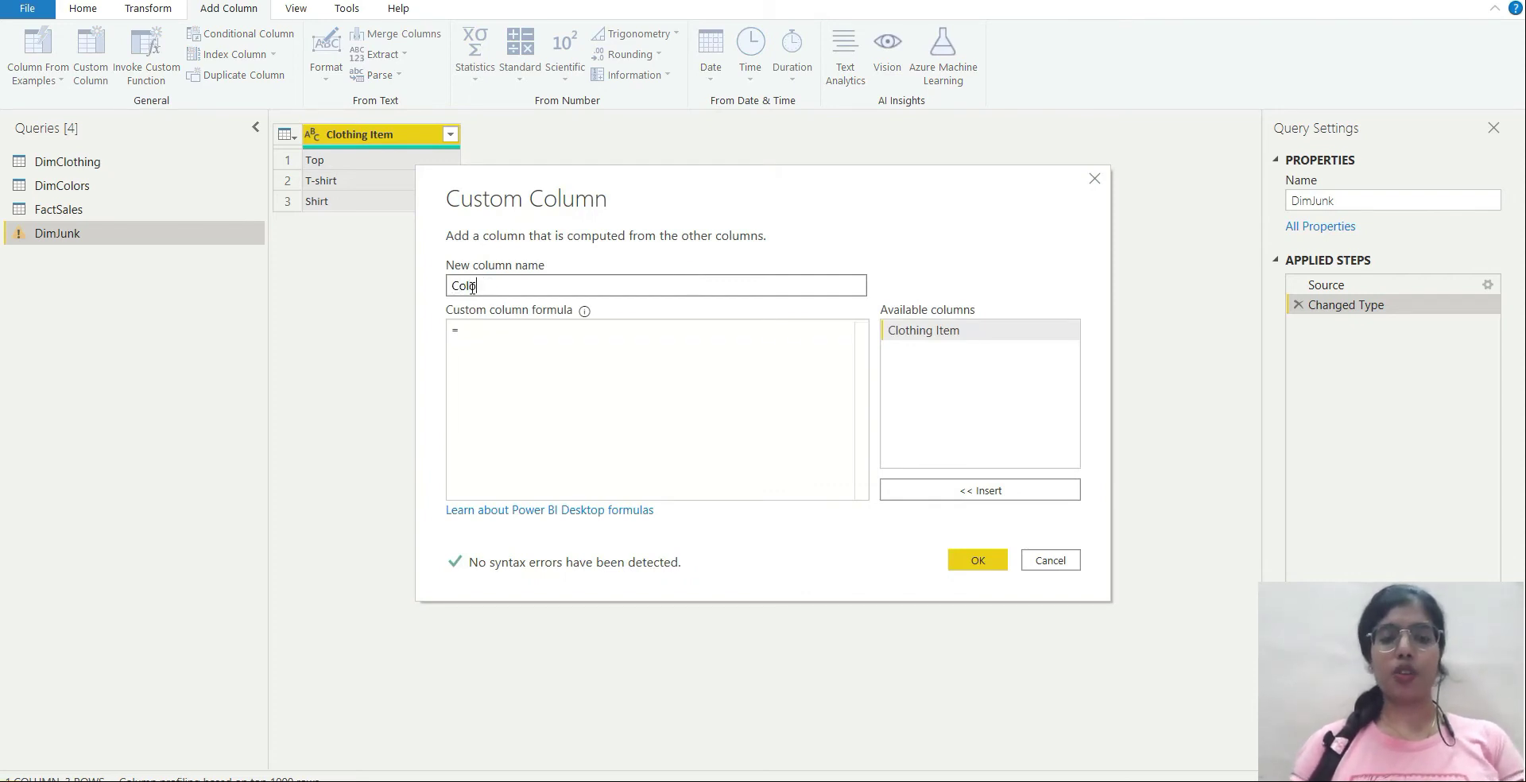
pyautogui.write('s')
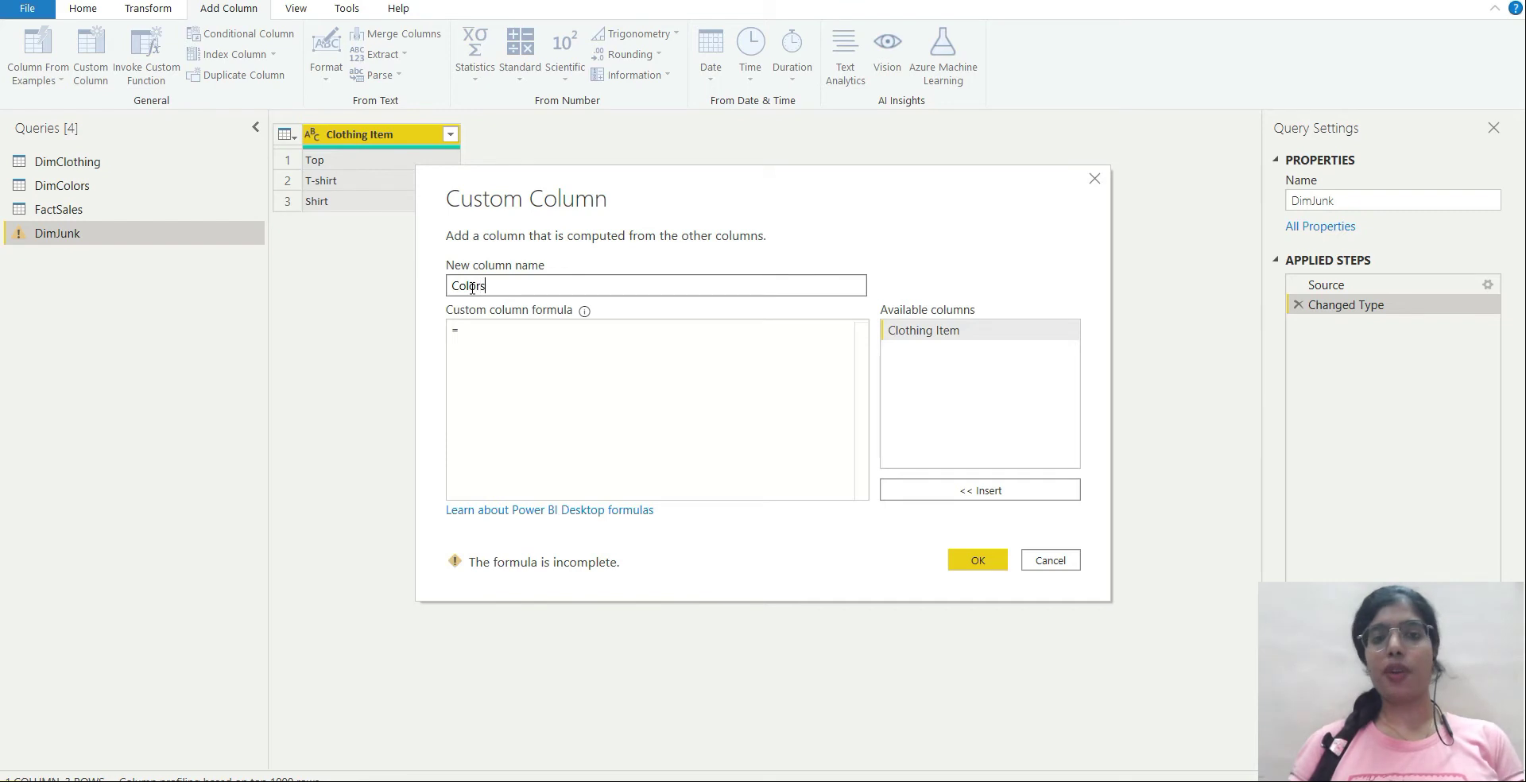
pyautogui.click(497, 340)
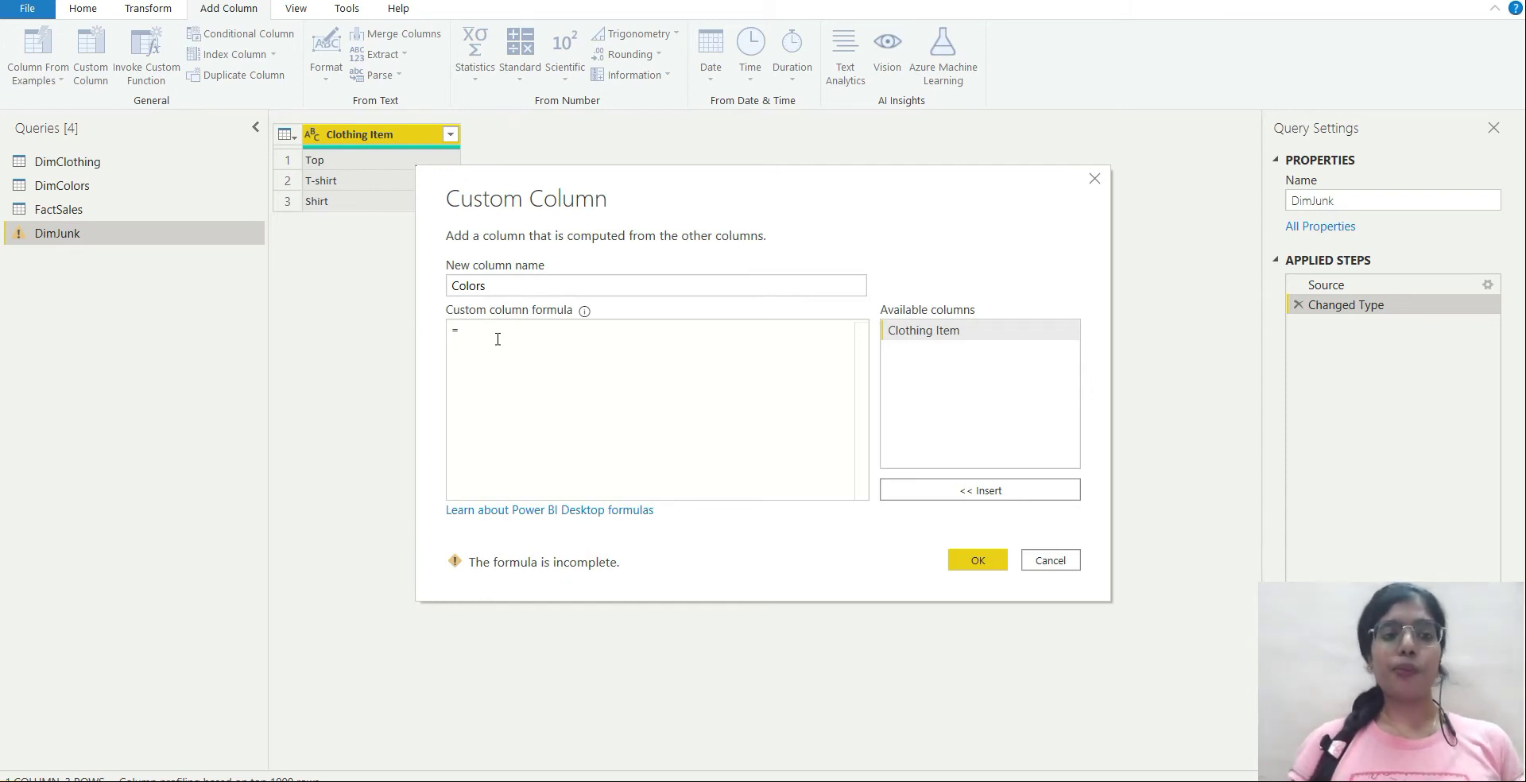
pyautogui.write('Dim')
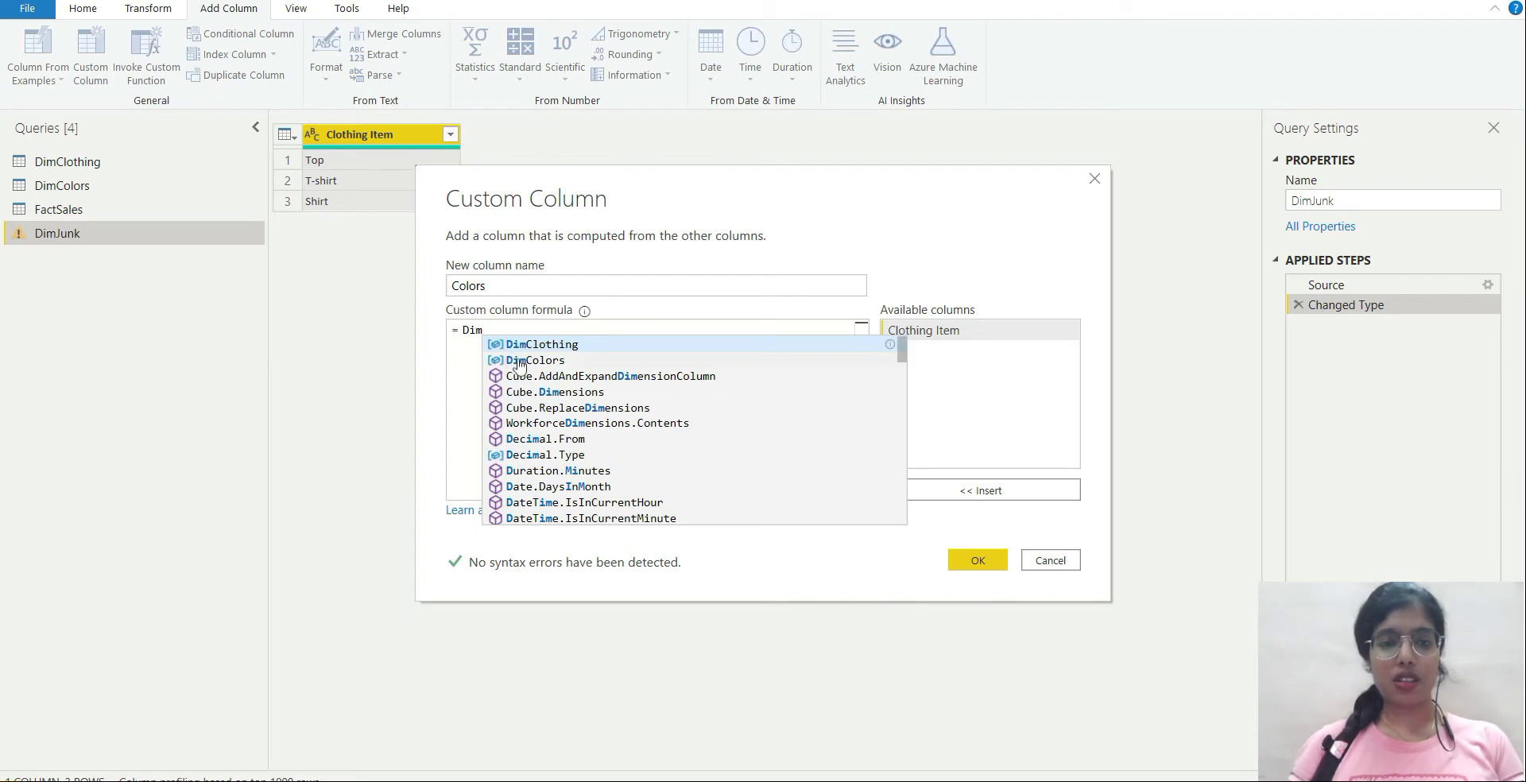
pyautogui.click(519, 362)
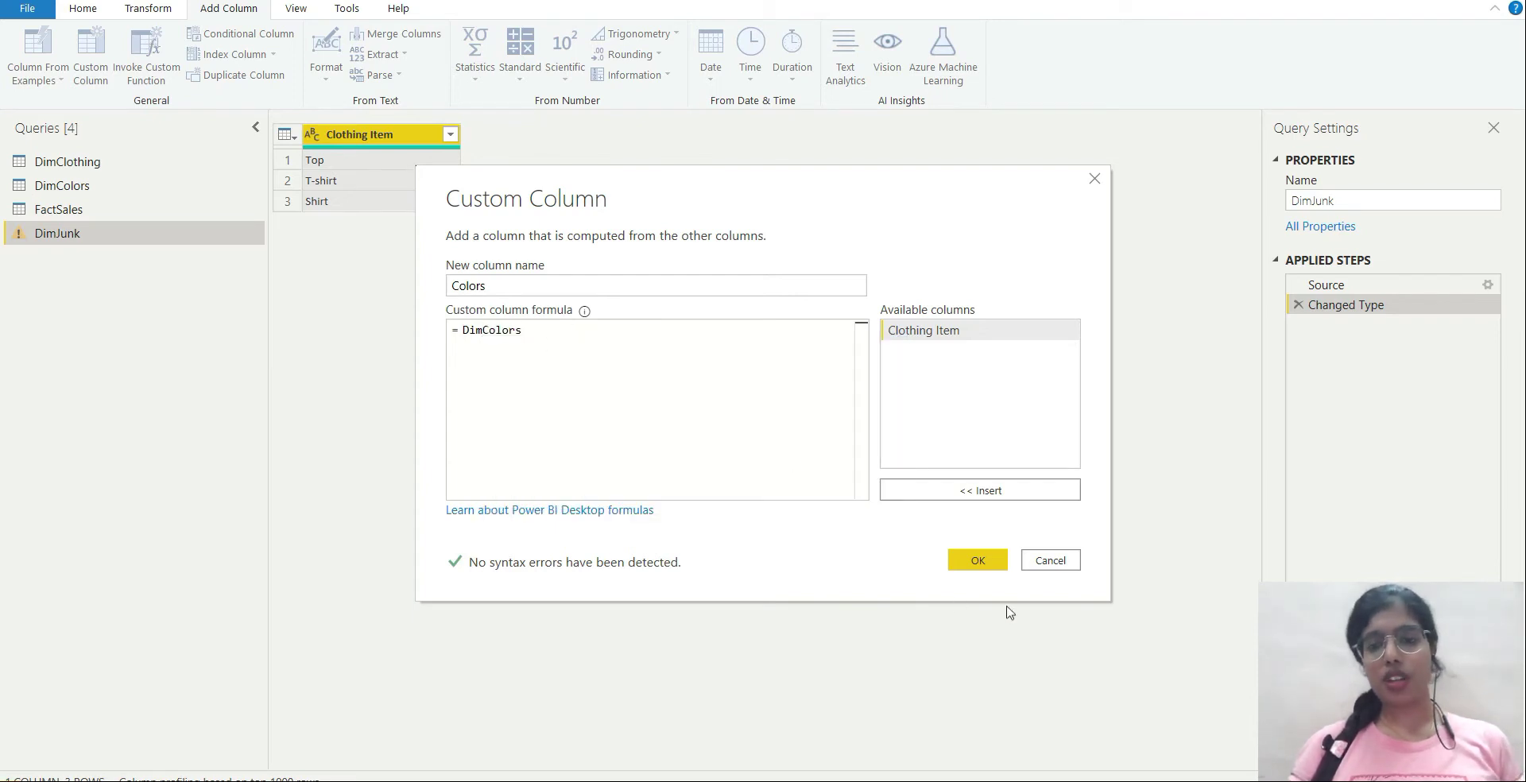
pyautogui.click(964, 559)
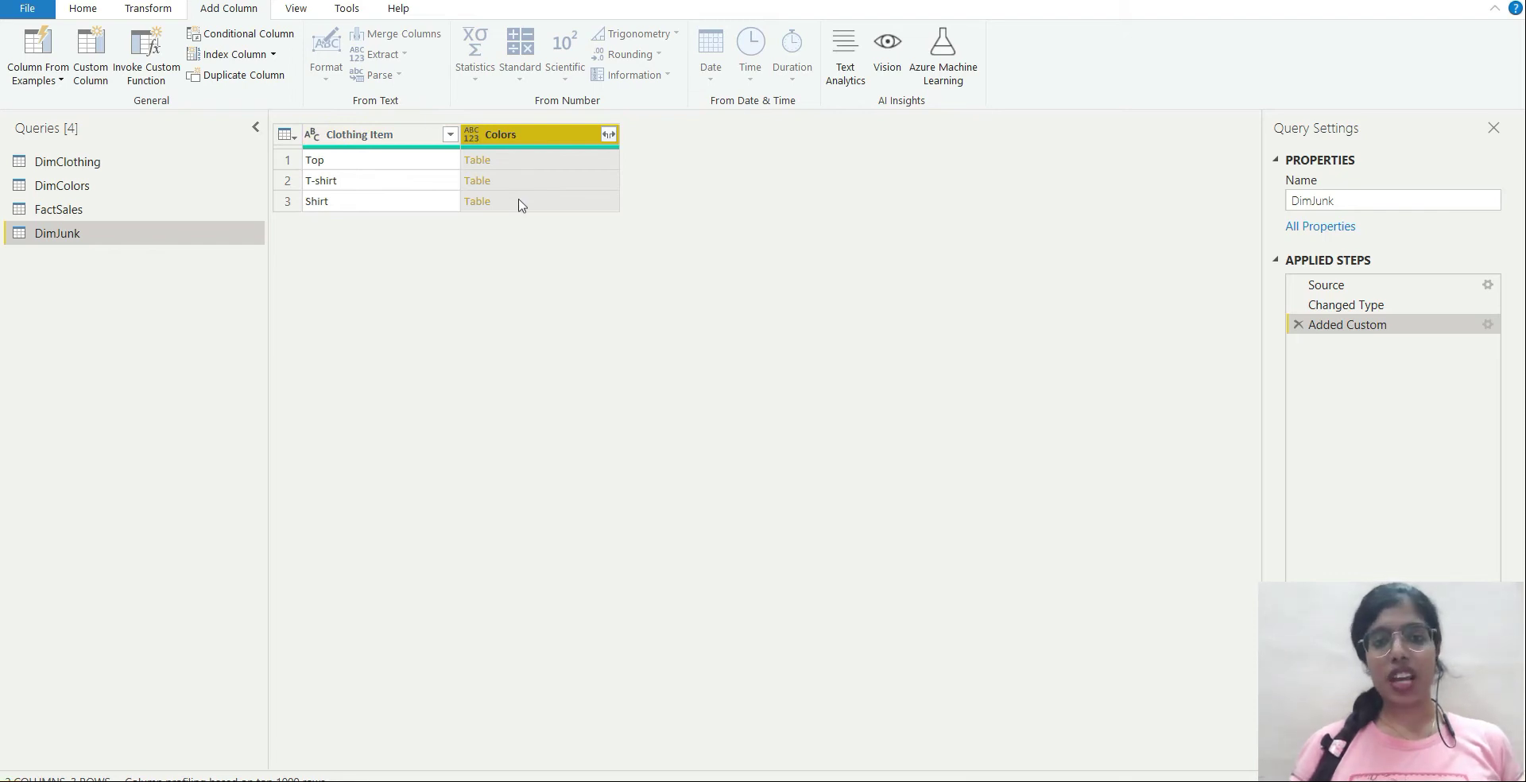
# - Expand the Colors column into 12 rows pairing each clothing item with Red, Blue, Black and Yellow
pyautogui.click(609, 137)
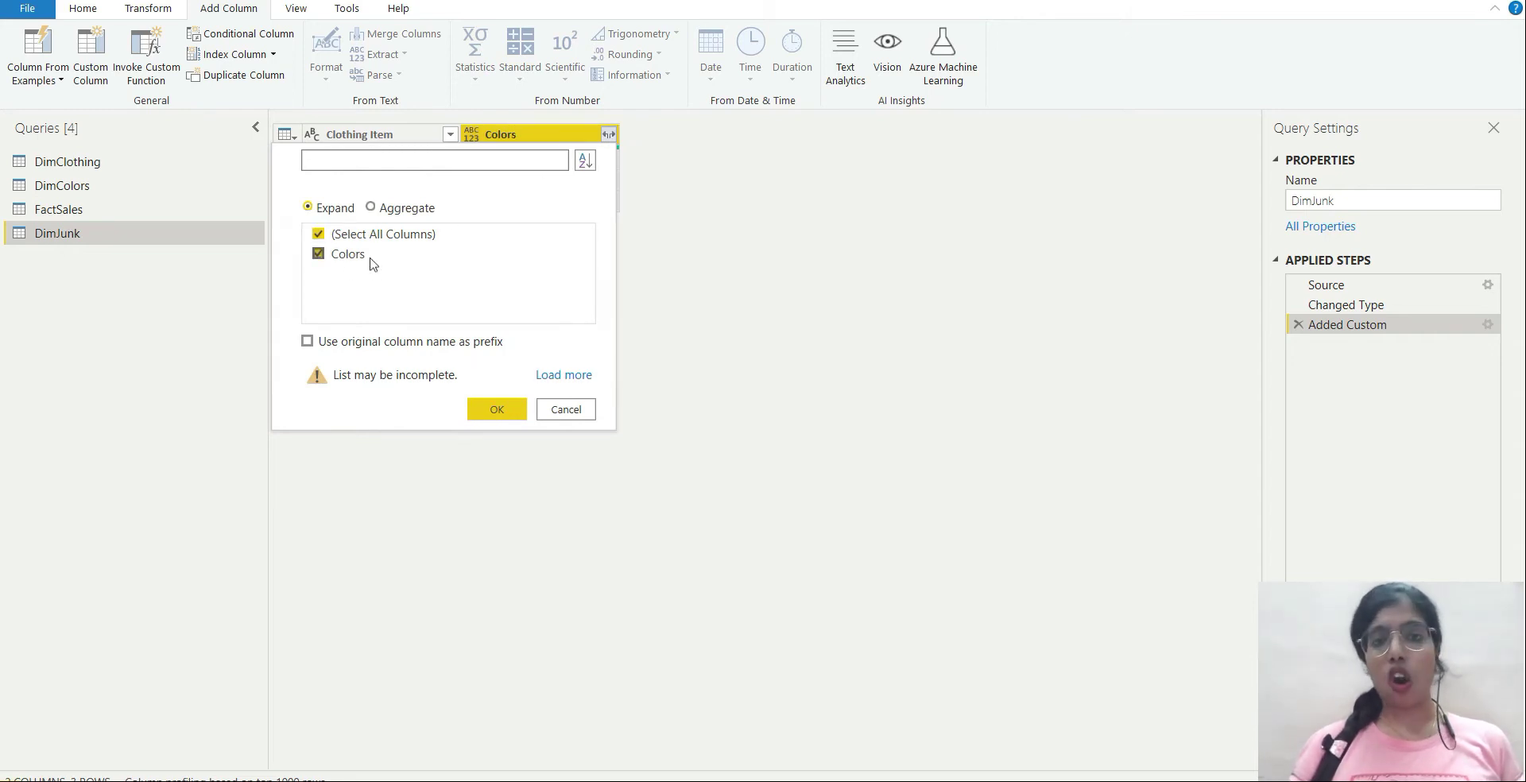
pyautogui.click(496, 410)
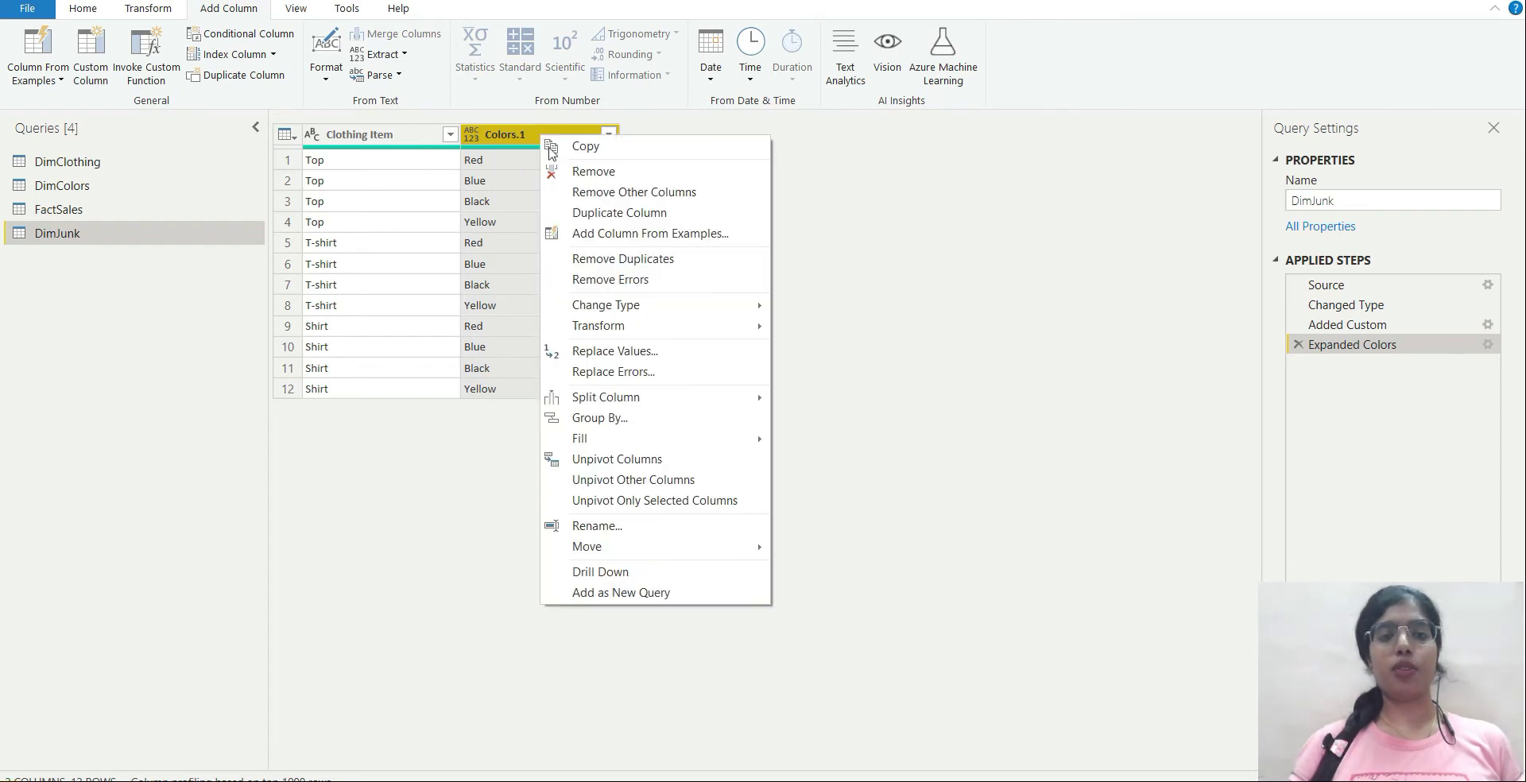
# - Remove the .1 suffix so DimJunk's expanded column is named Colors
pyautogui.click(597, 526)
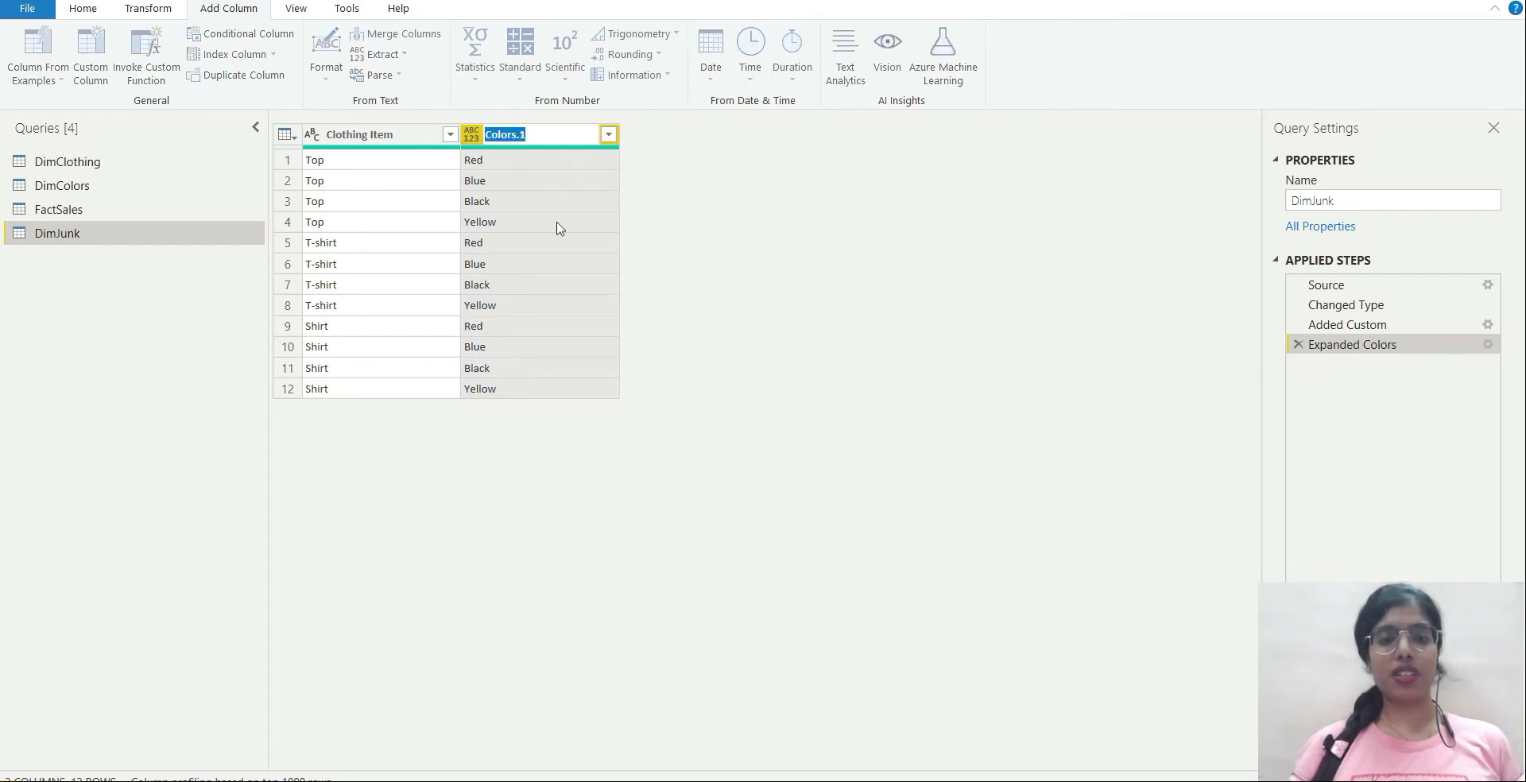
pyautogui.click(543, 136)
pyautogui.press('BackSpace')
pyautogui.press('BackSpace')
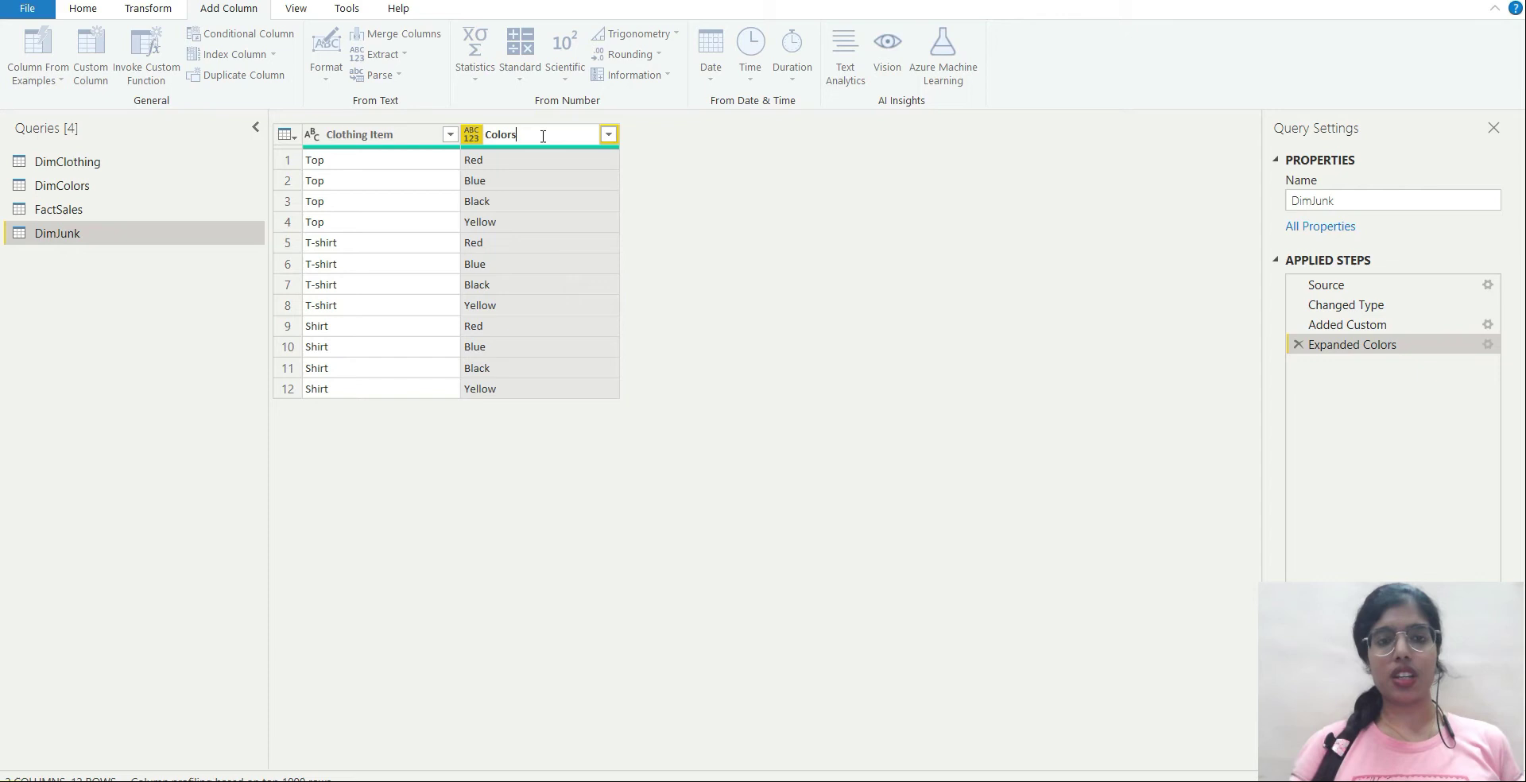
pyautogui.click(725, 205)
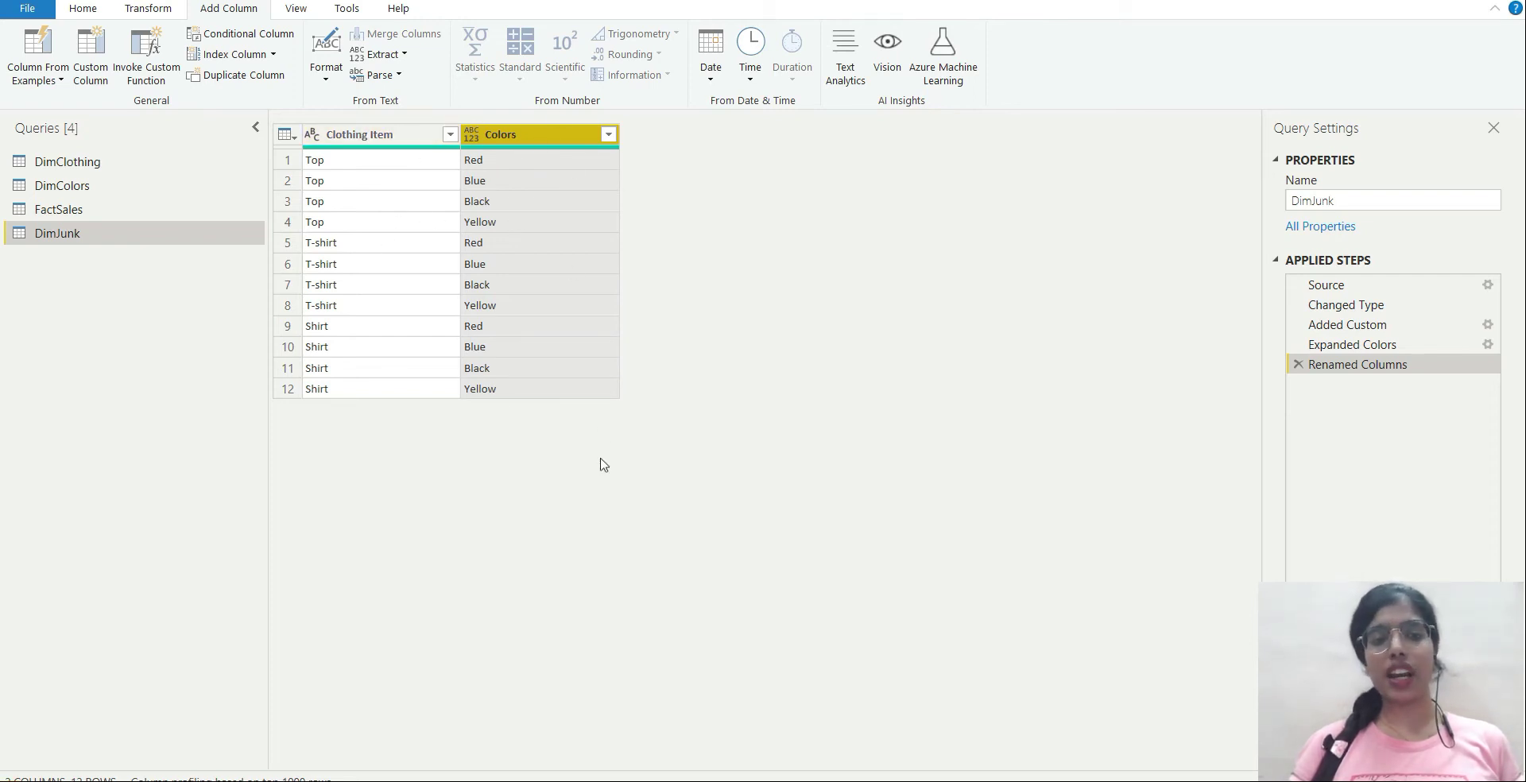
# - Open the FactSales query showing its 20 rows of Clothing, Color, Amount and CustomerID
pyautogui.click(134, 213)
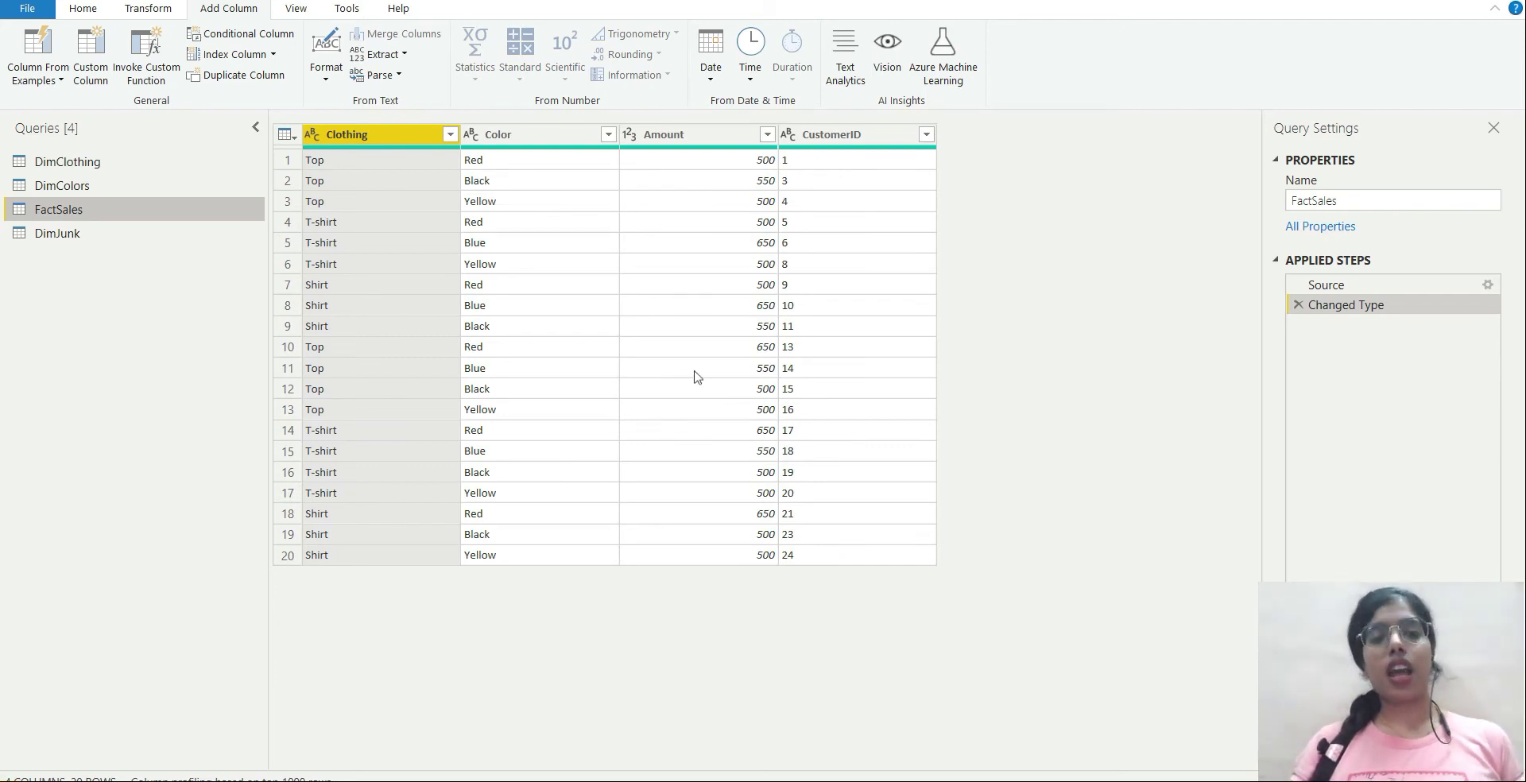
# - Compare DimJunk with FactSales, ending on DimJunk's 12 Clothing Item and Colors rows
pyautogui.click(87, 242)
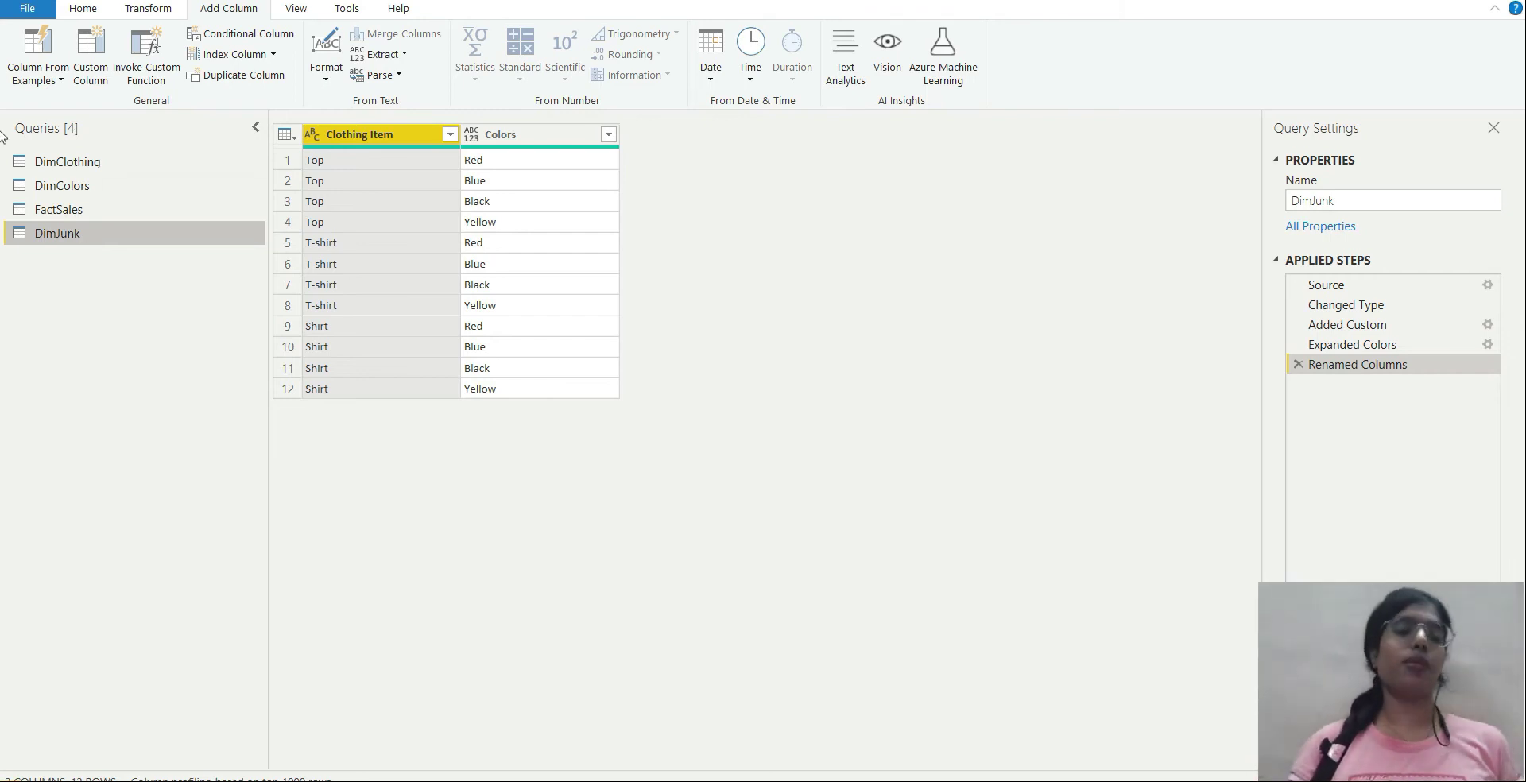
pyautogui.click(85, 211)
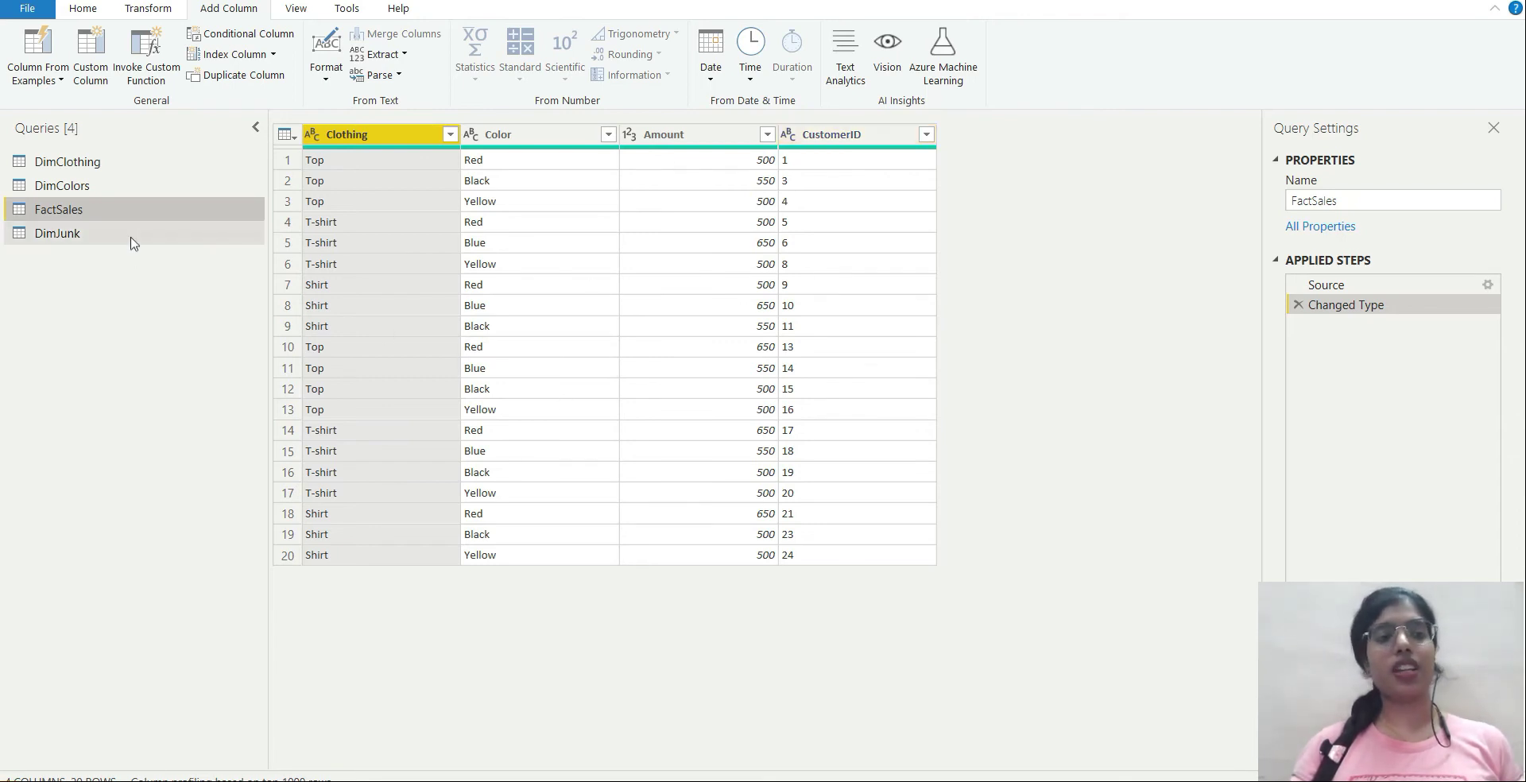
pyautogui.click(102, 236)
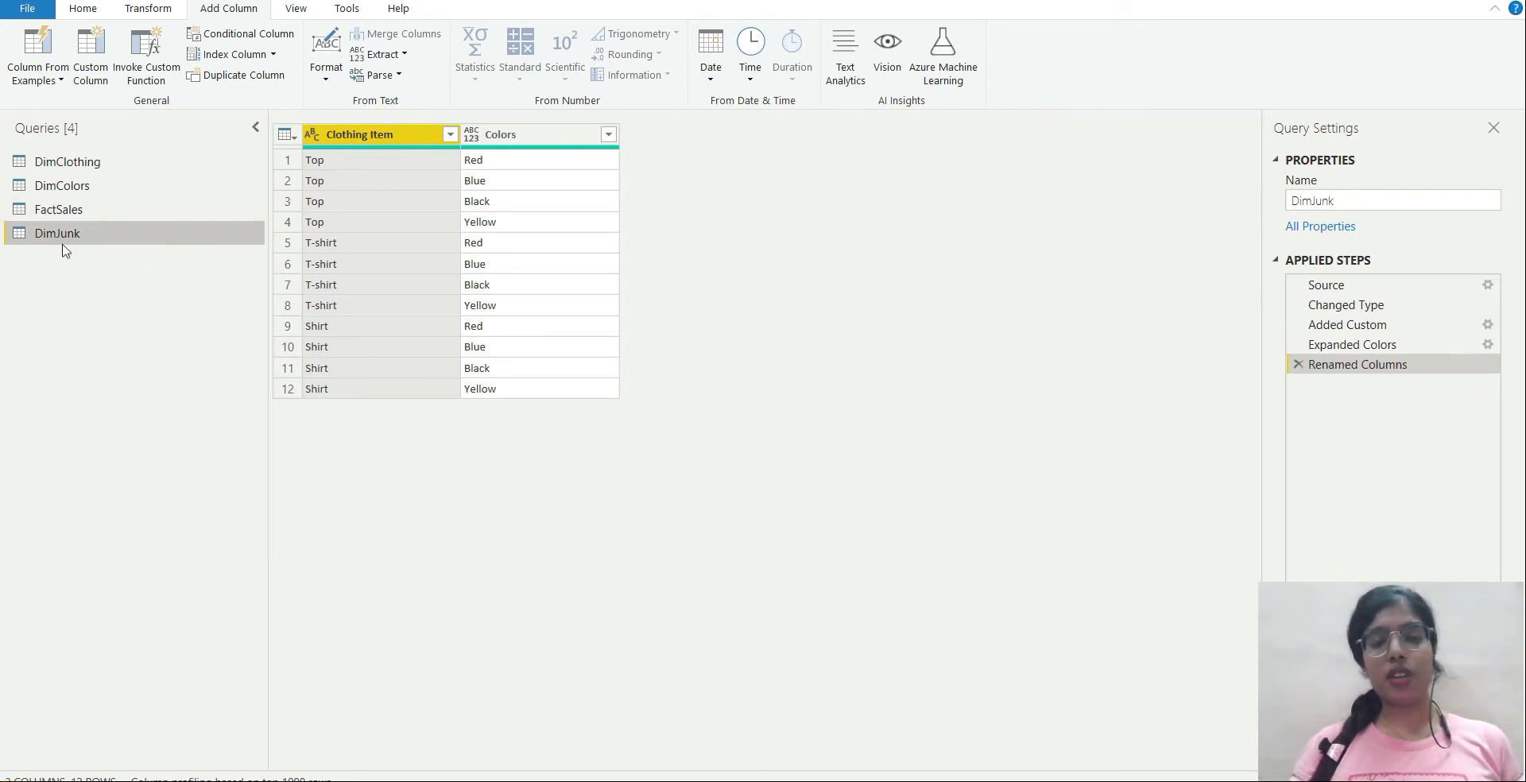
pyautogui.click(54, 213)
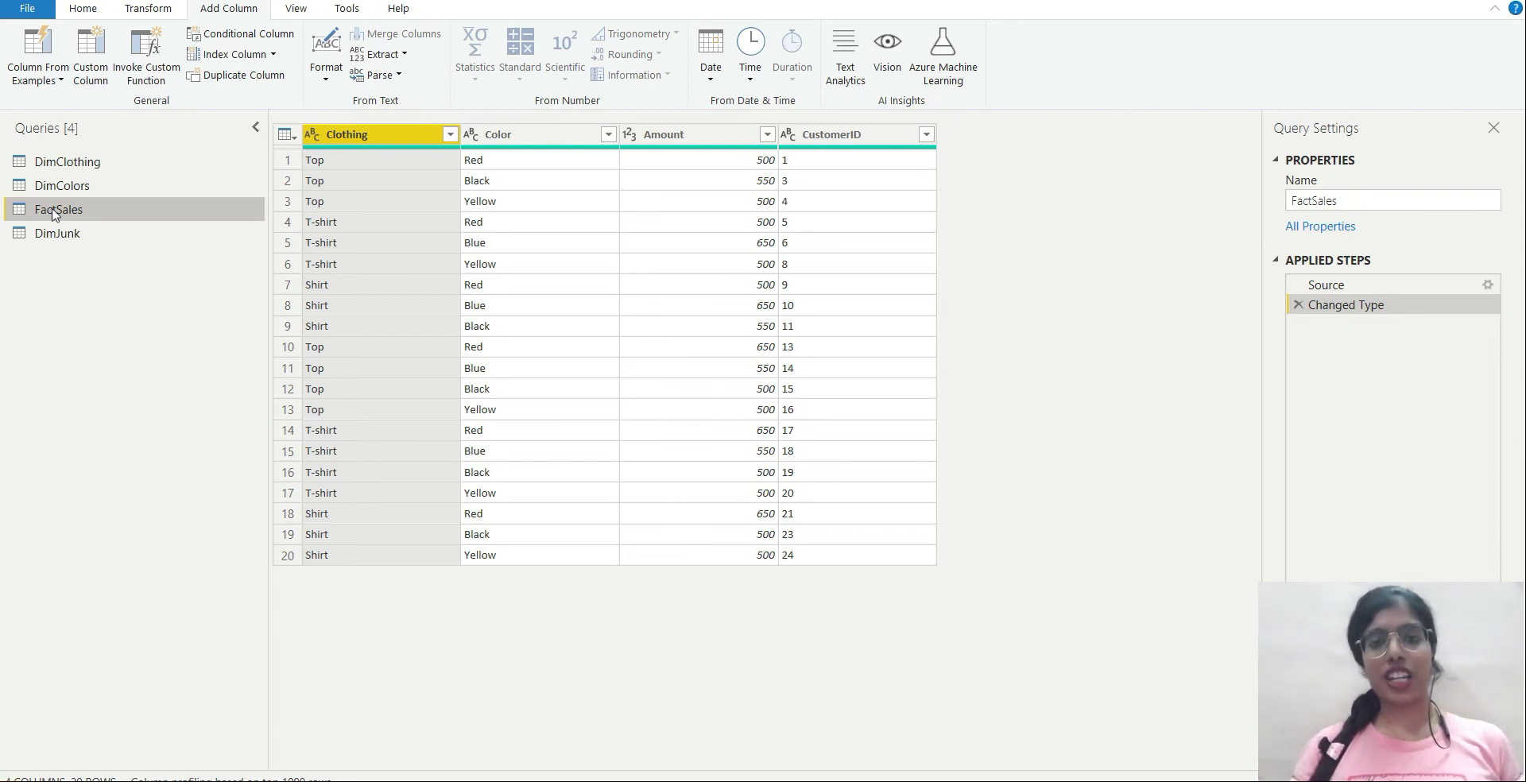
pyautogui.click(56, 233)
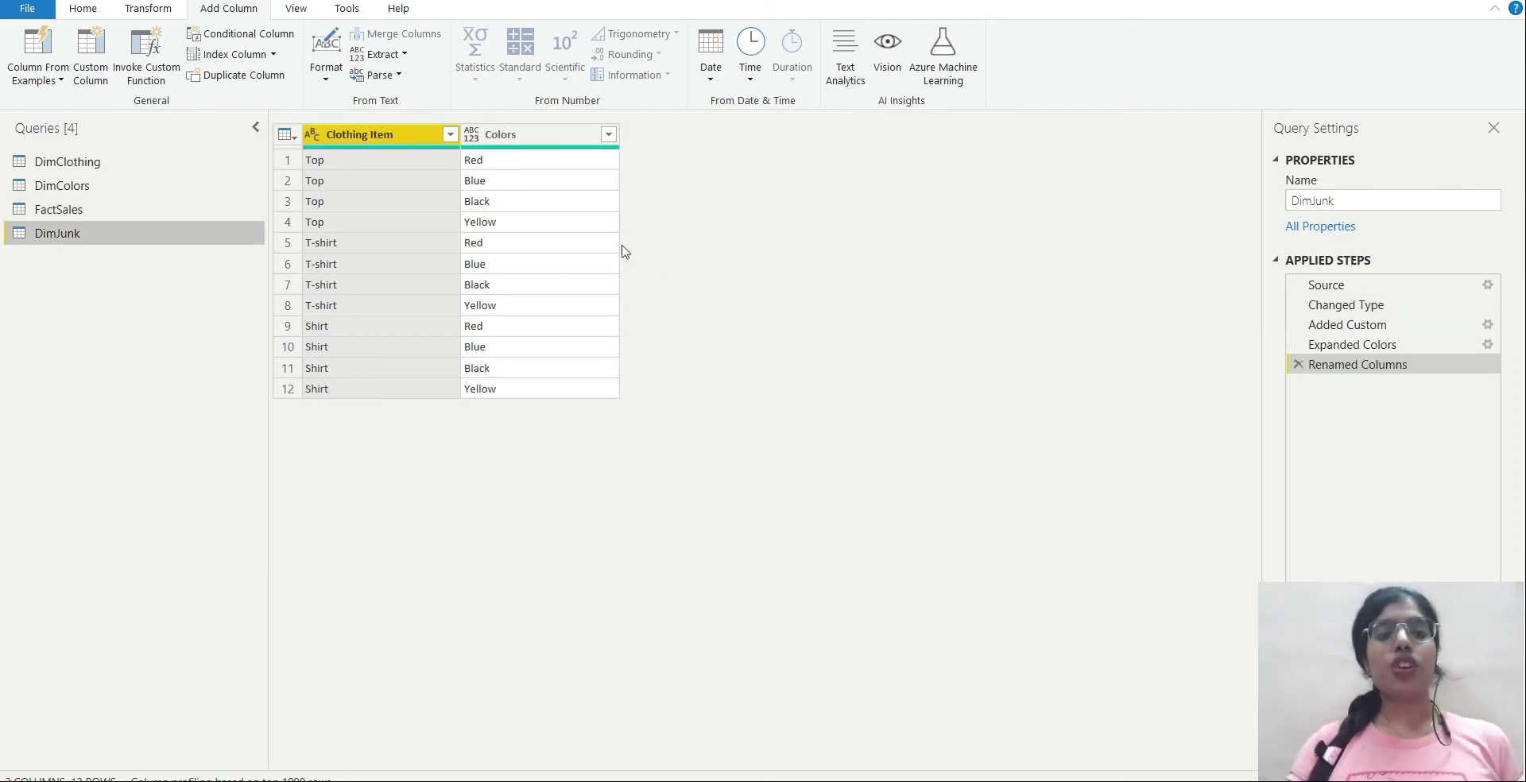
# - Add an index column starting at 1 to DimJunk, rename it JunkID, then switch to FactSales
pyautogui.click(273, 54)
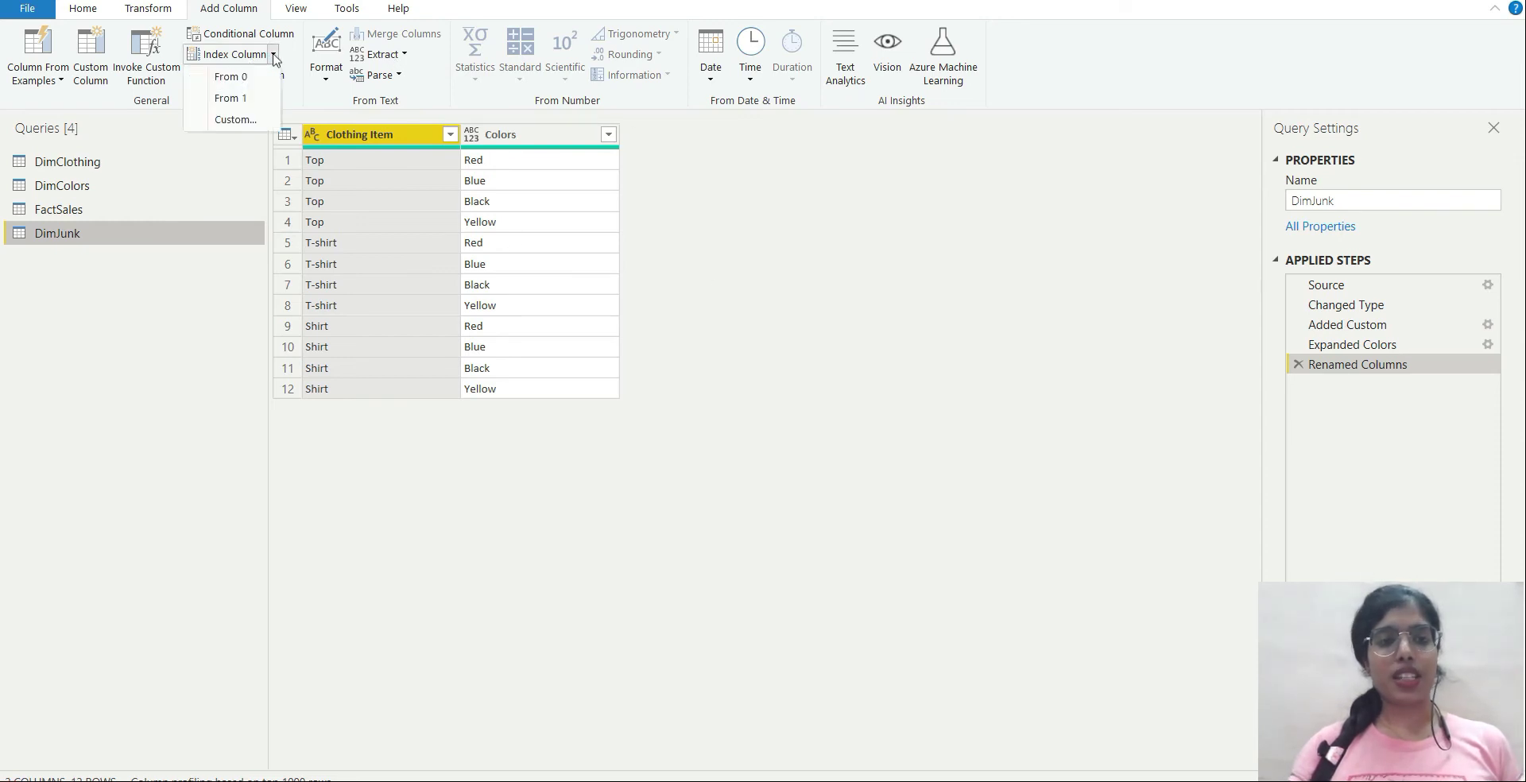
pyautogui.click(271, 98)
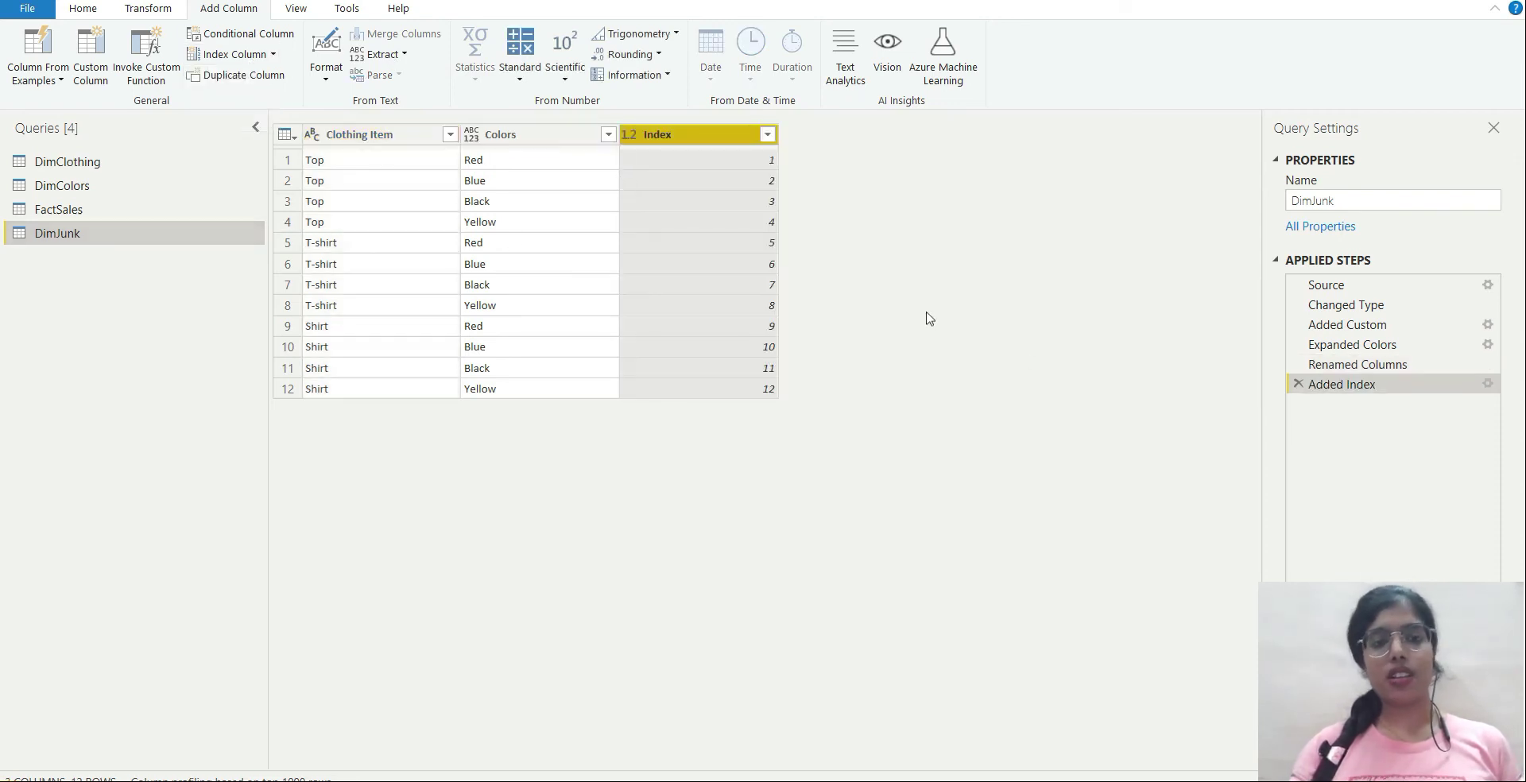
pyautogui.rightClick(697, 140)
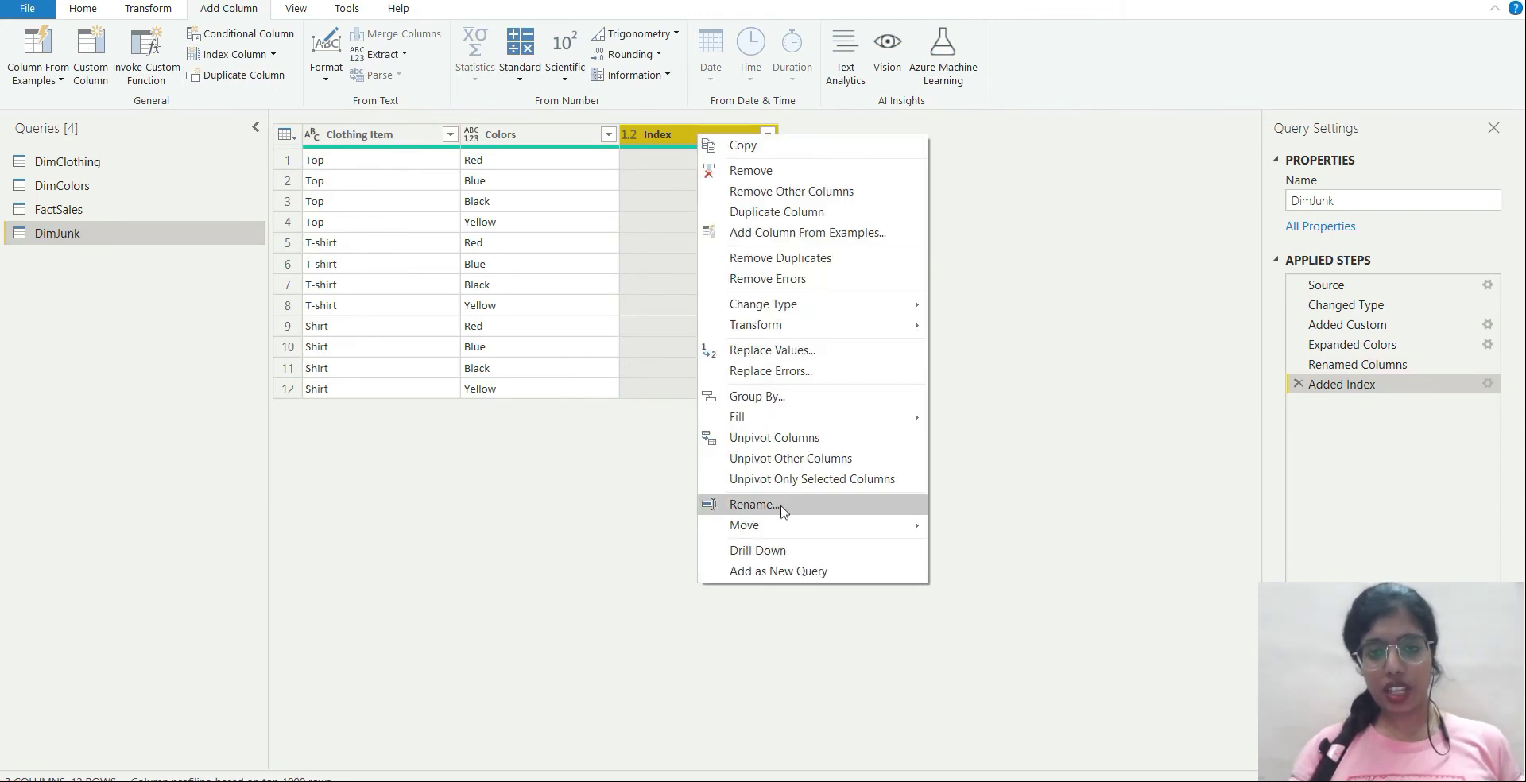
pyautogui.click(782, 506)
pyautogui.press('BackSpace')
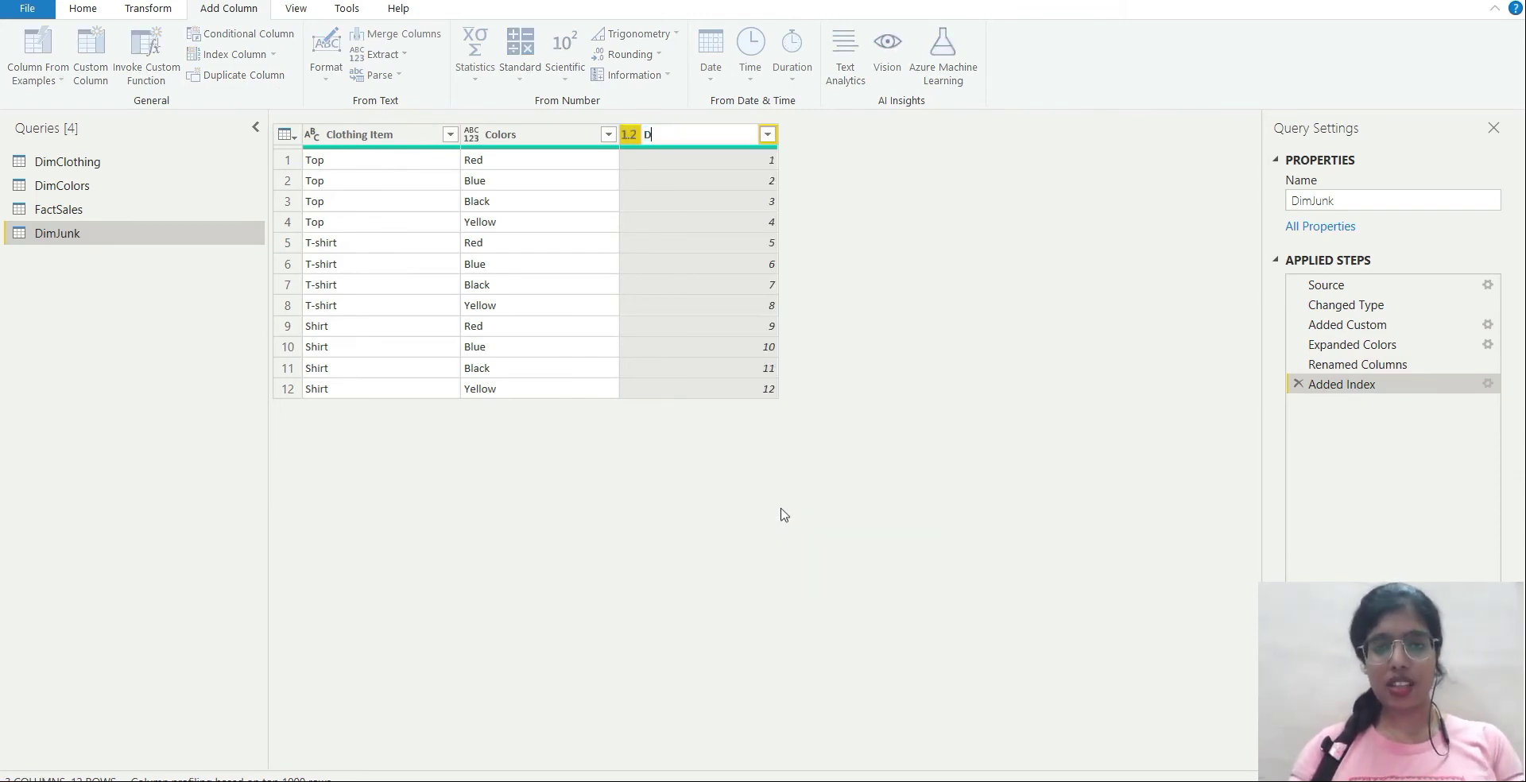
pyautogui.write('JunkID')
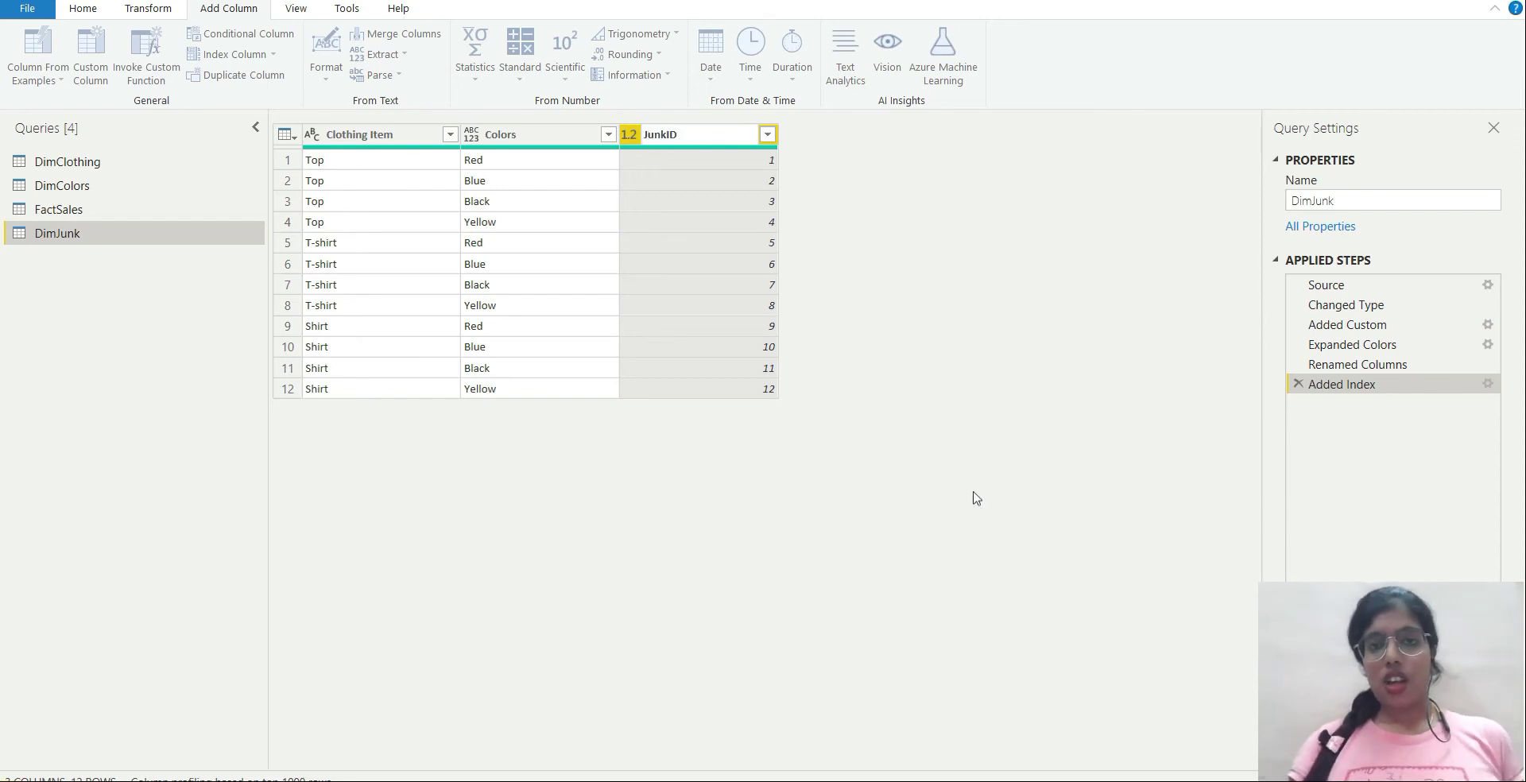
pyautogui.press('Return')
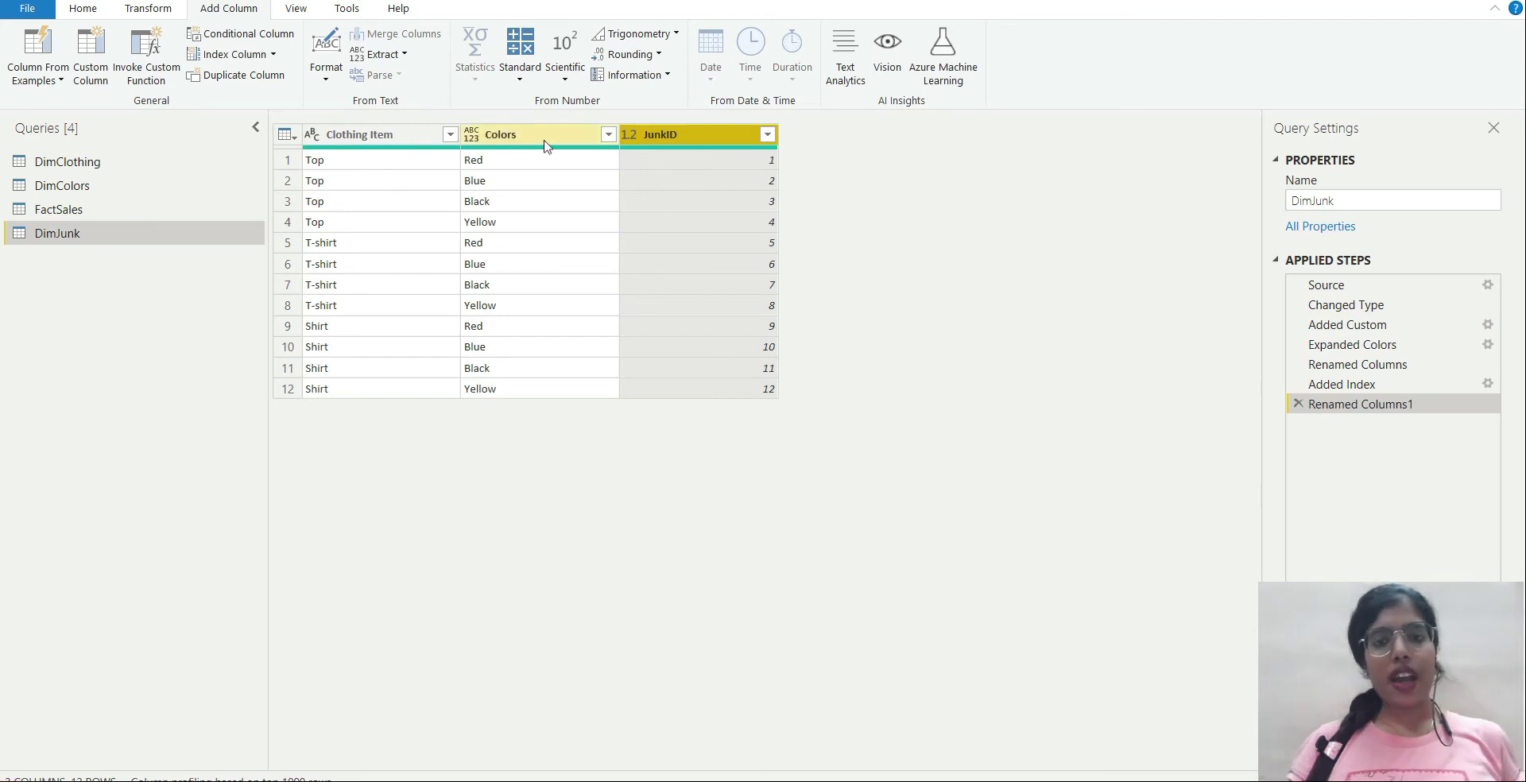
pyautogui.click(33, 220)
pyautogui.click(63, 238)
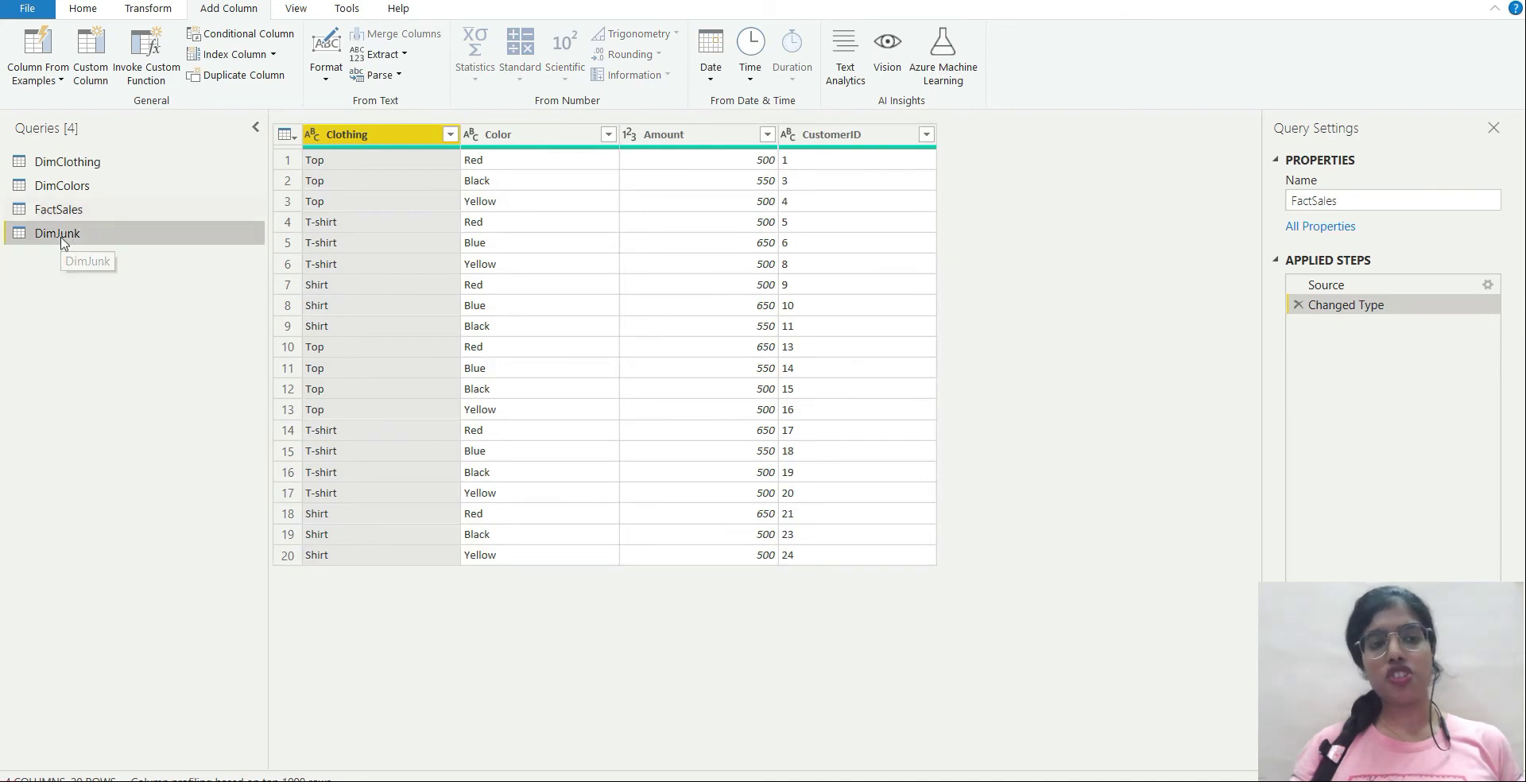
pyautogui.click(61, 211)
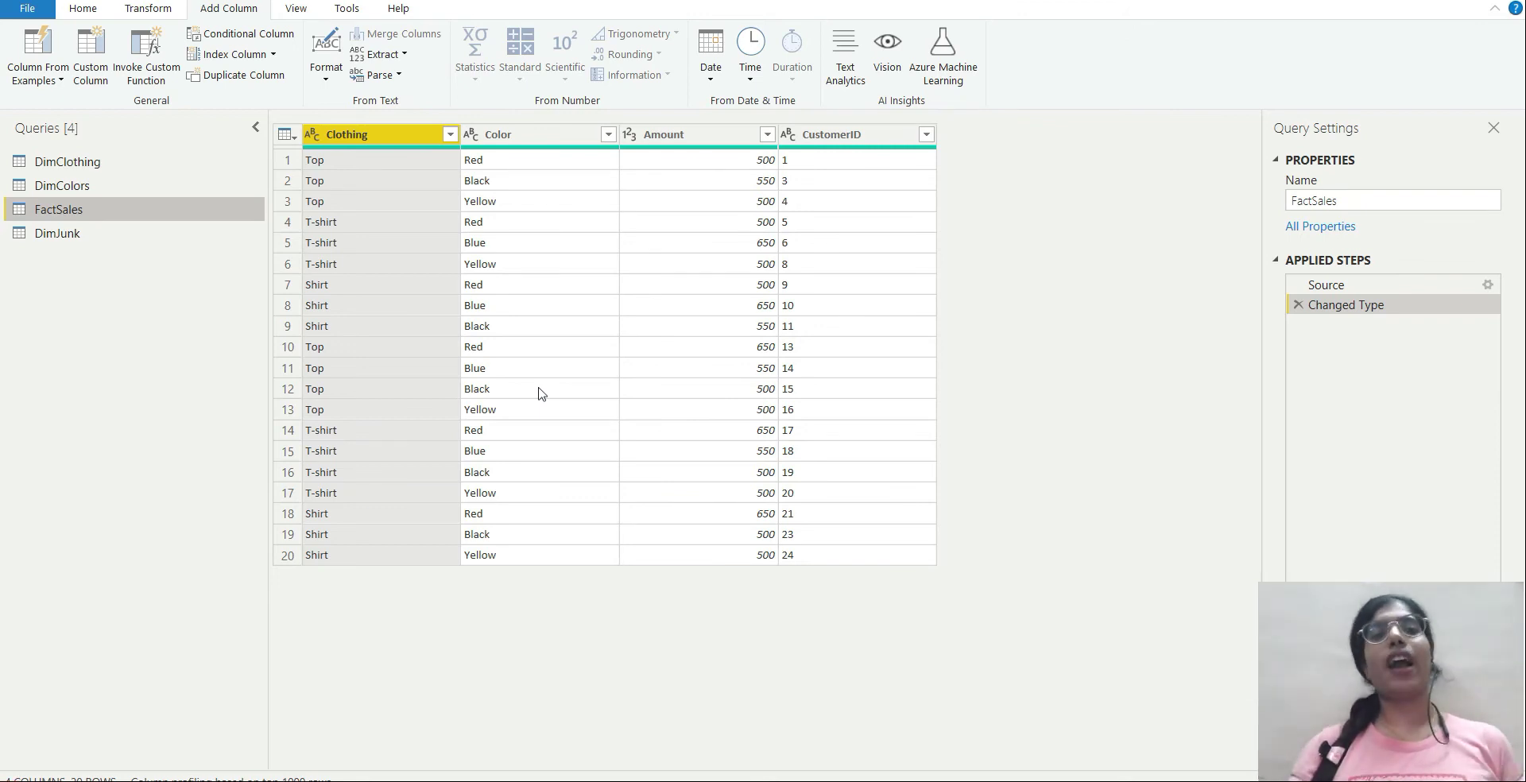
# - Add a custom column Merge = [Clothing] & [Color] to FactSales, giving values like TopRed
pyautogui.click(87, 54)
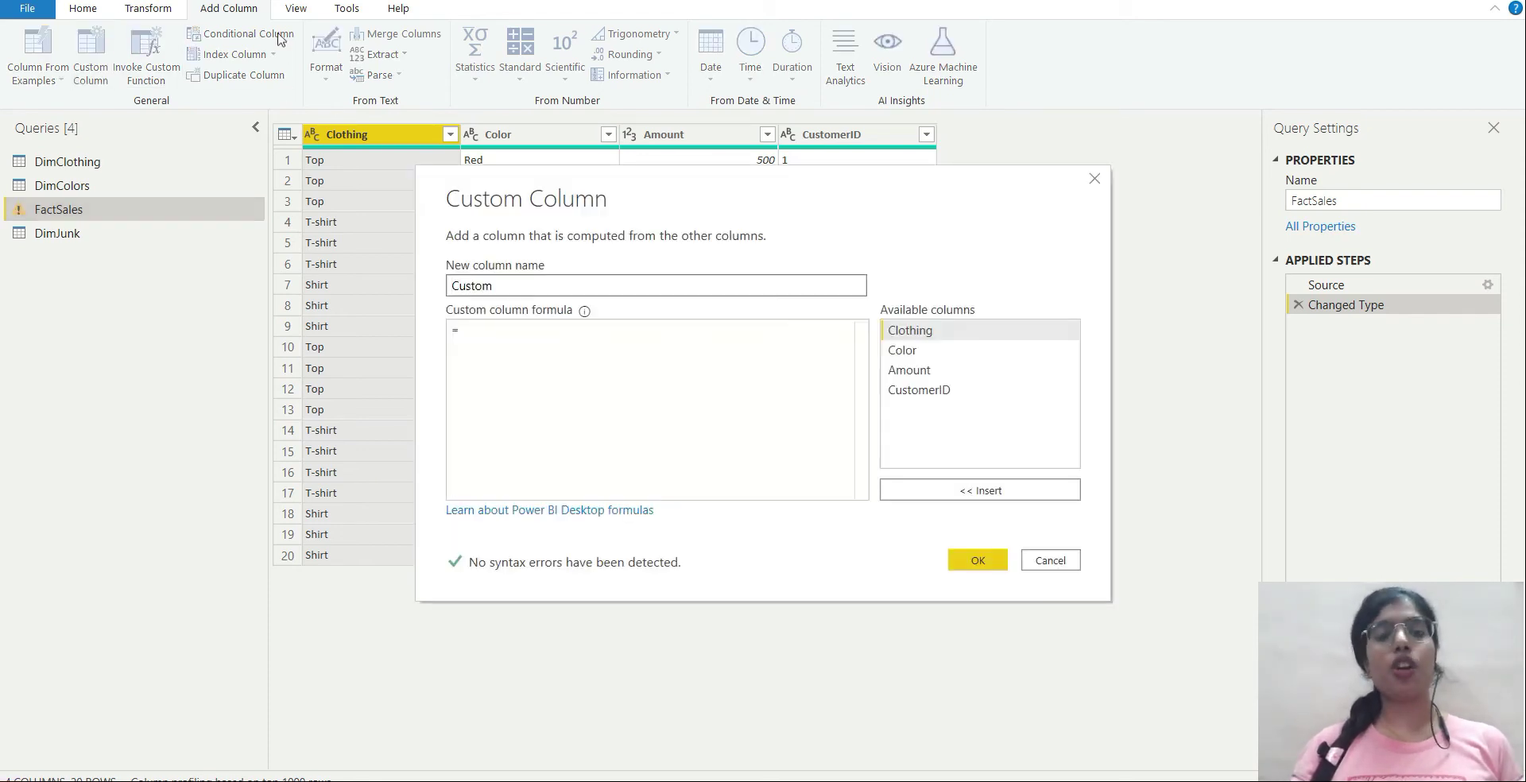
pyautogui.doubleClick(479, 285)
pyautogui.write('Merge')
pyautogui.click(506, 334)
pyautogui.doubleClick(910, 332)
pyautogui.write('&')
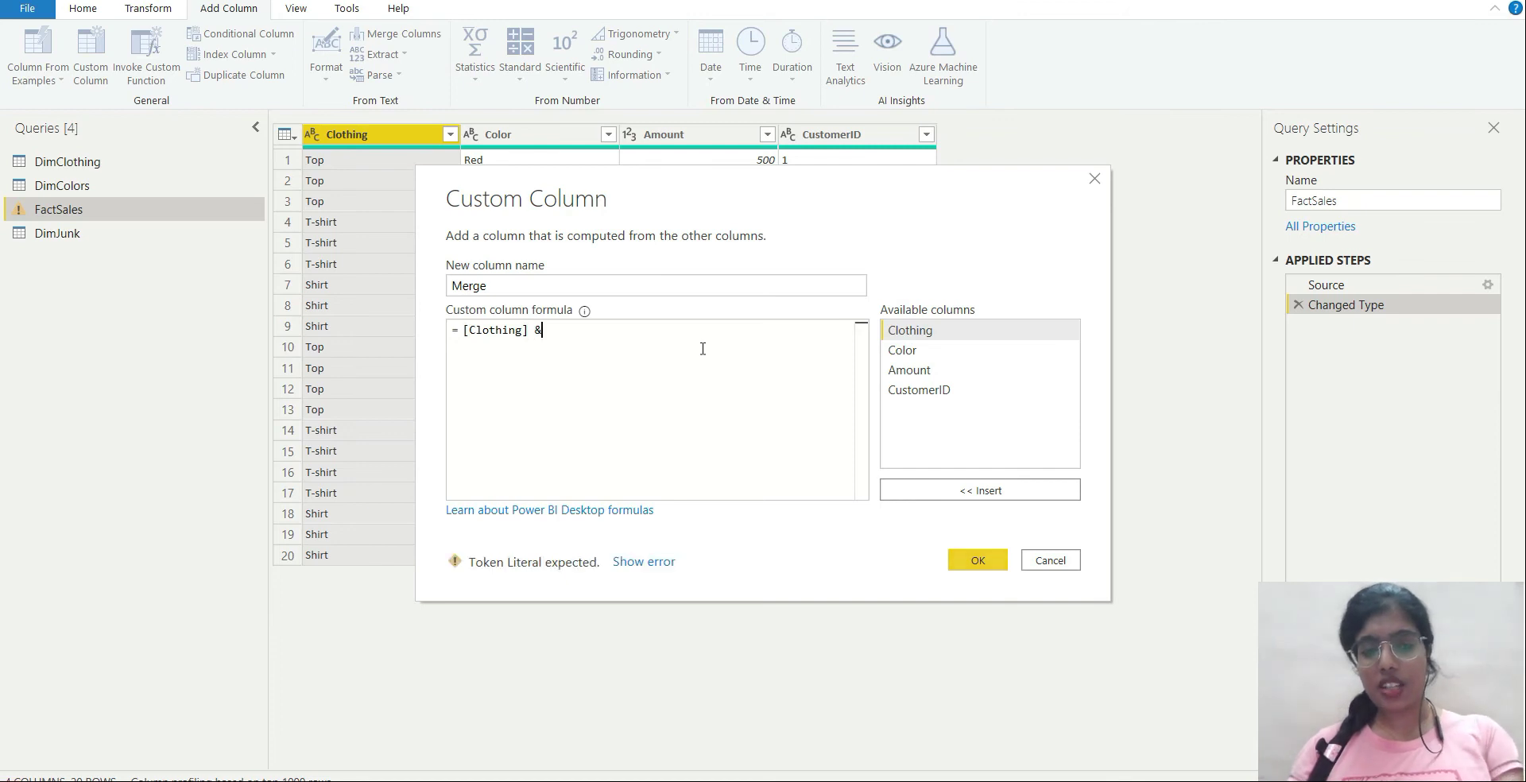
pyautogui.doubleClick(926, 358)
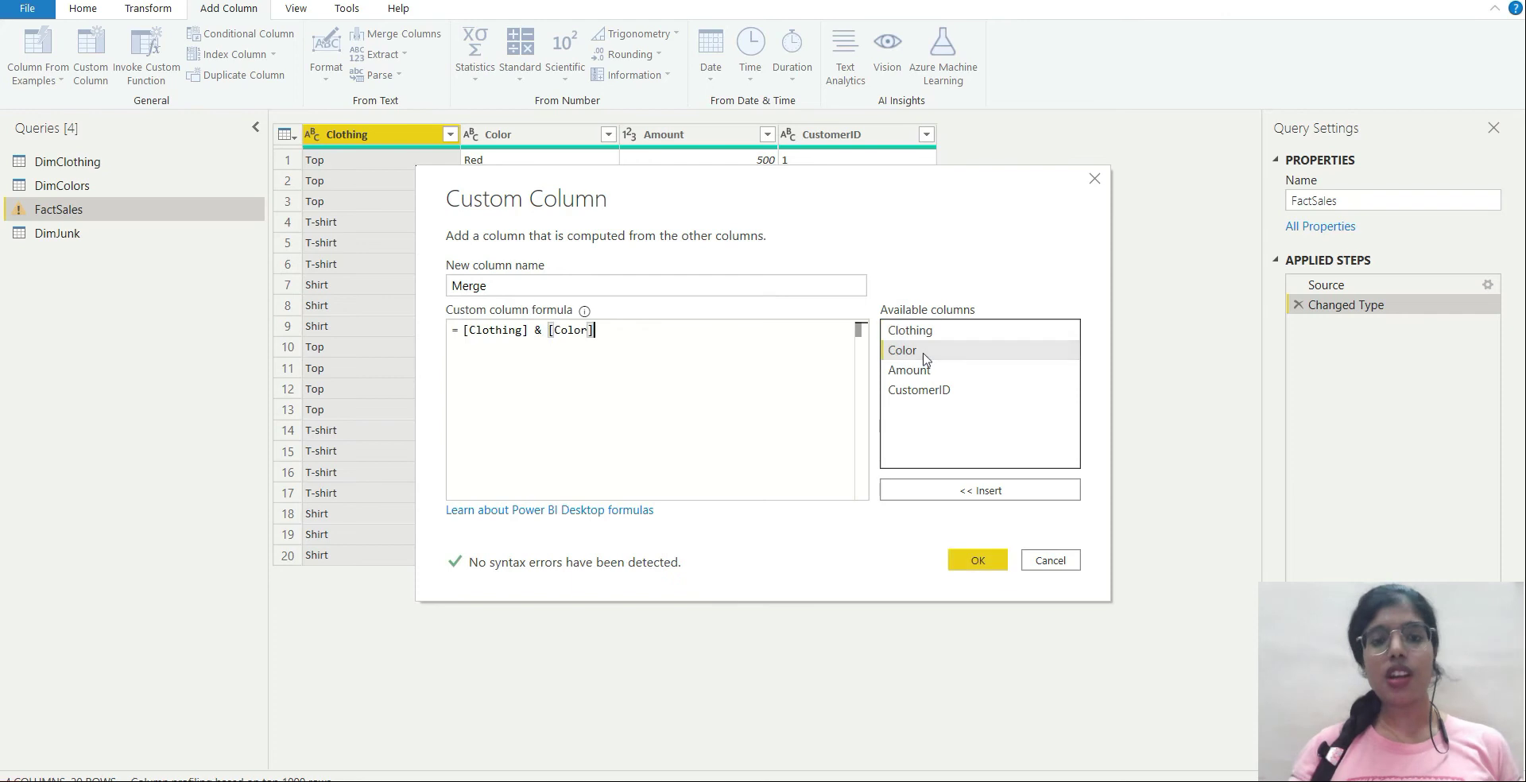
pyautogui.click(979, 560)
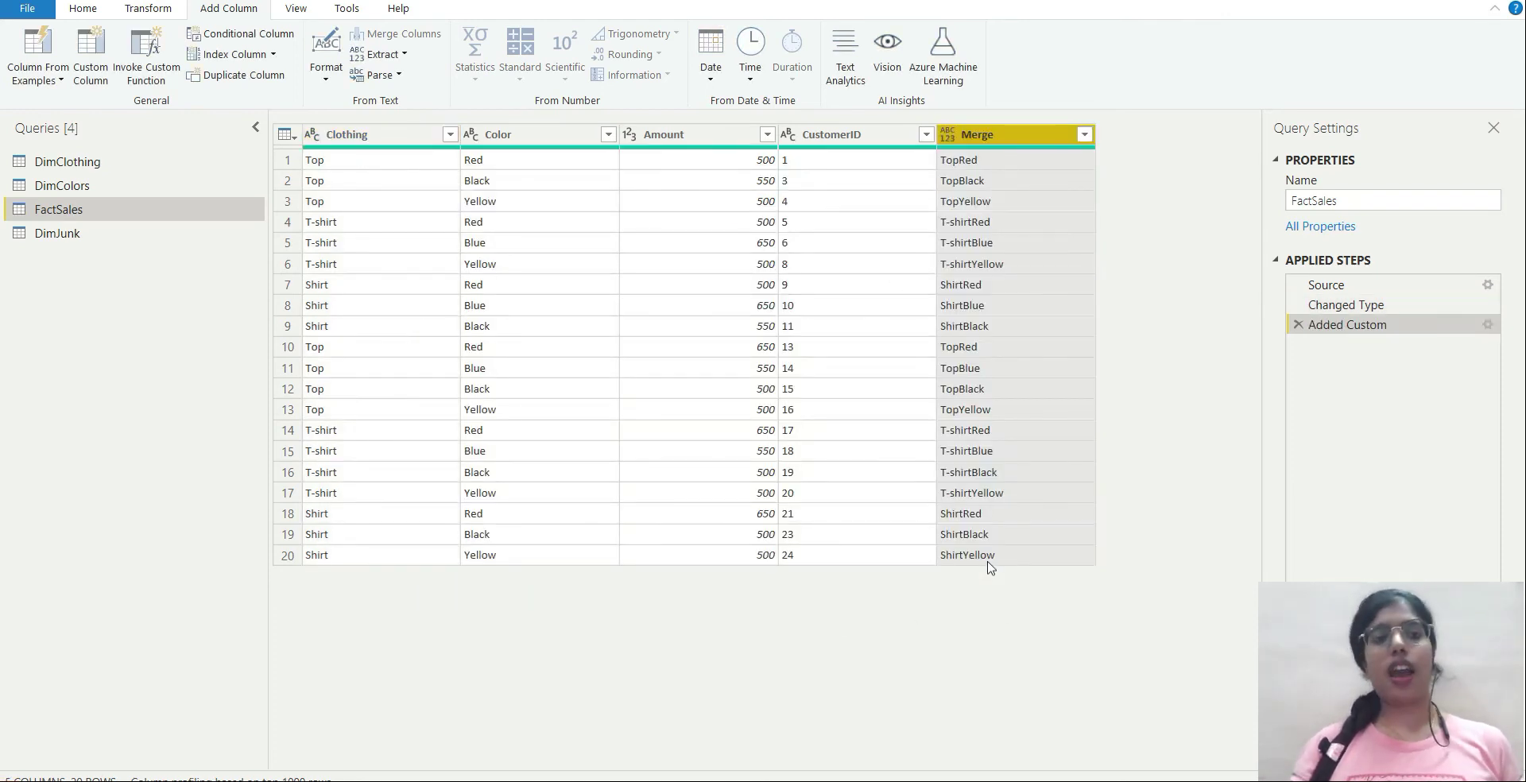
pyautogui.click(120, 233)
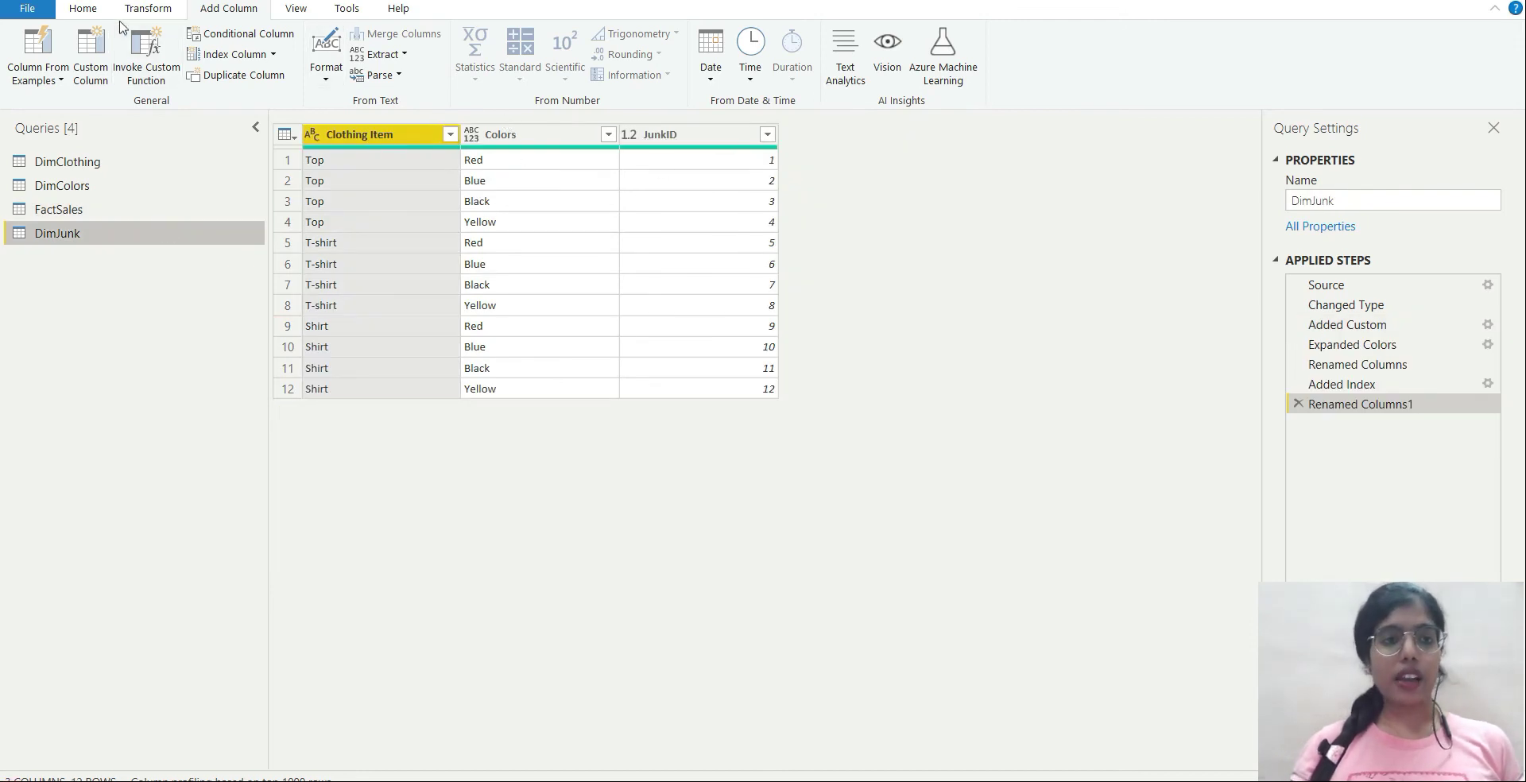
# - Add a custom Merge column = [Clothing Item] & [Colors] to DimJunk, giving TopRed through ShirtYellow
pyautogui.click(91, 52)
pyautogui.doubleClick(507, 291)
pyautogui.write('Merge')
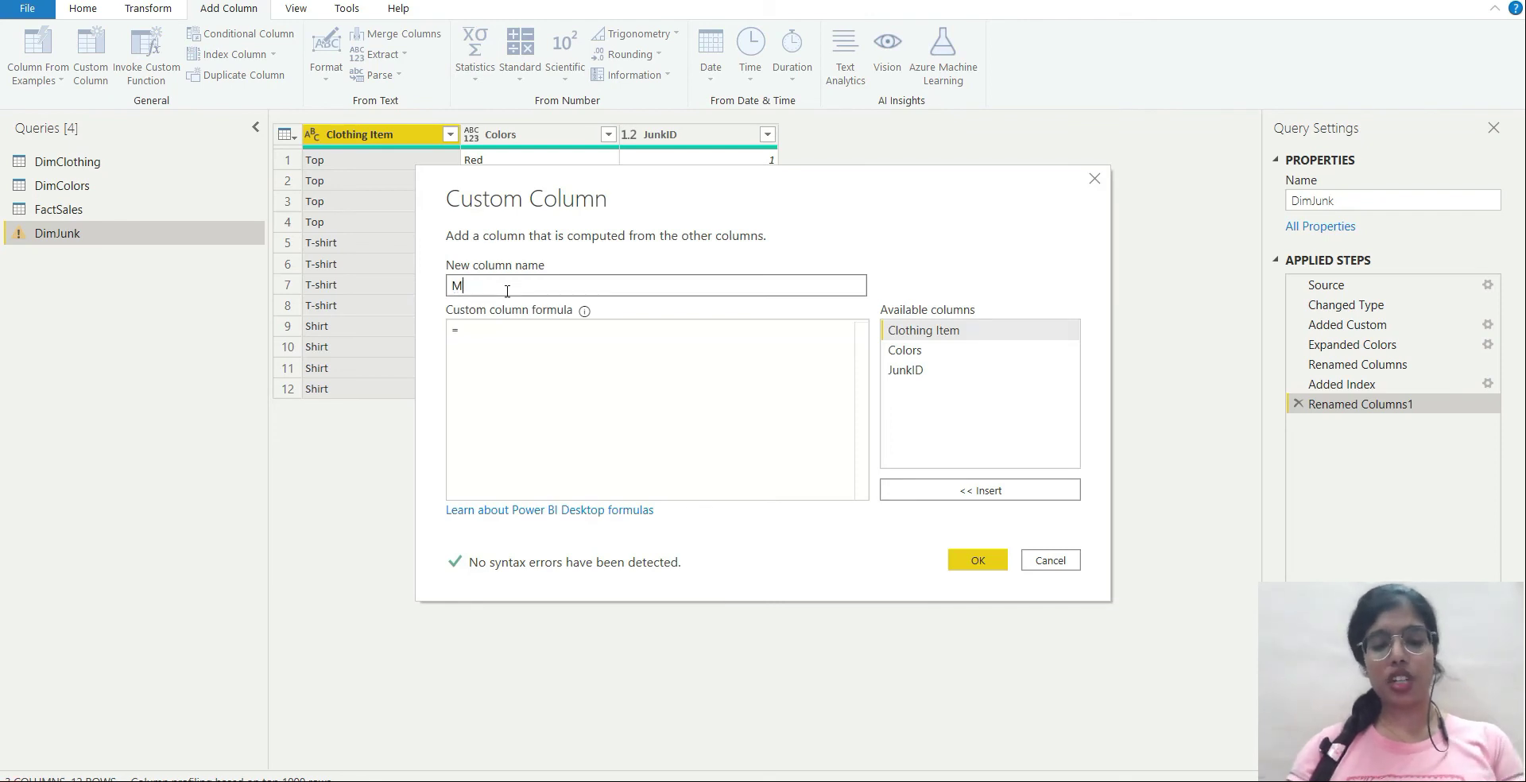
pyautogui.click(516, 329)
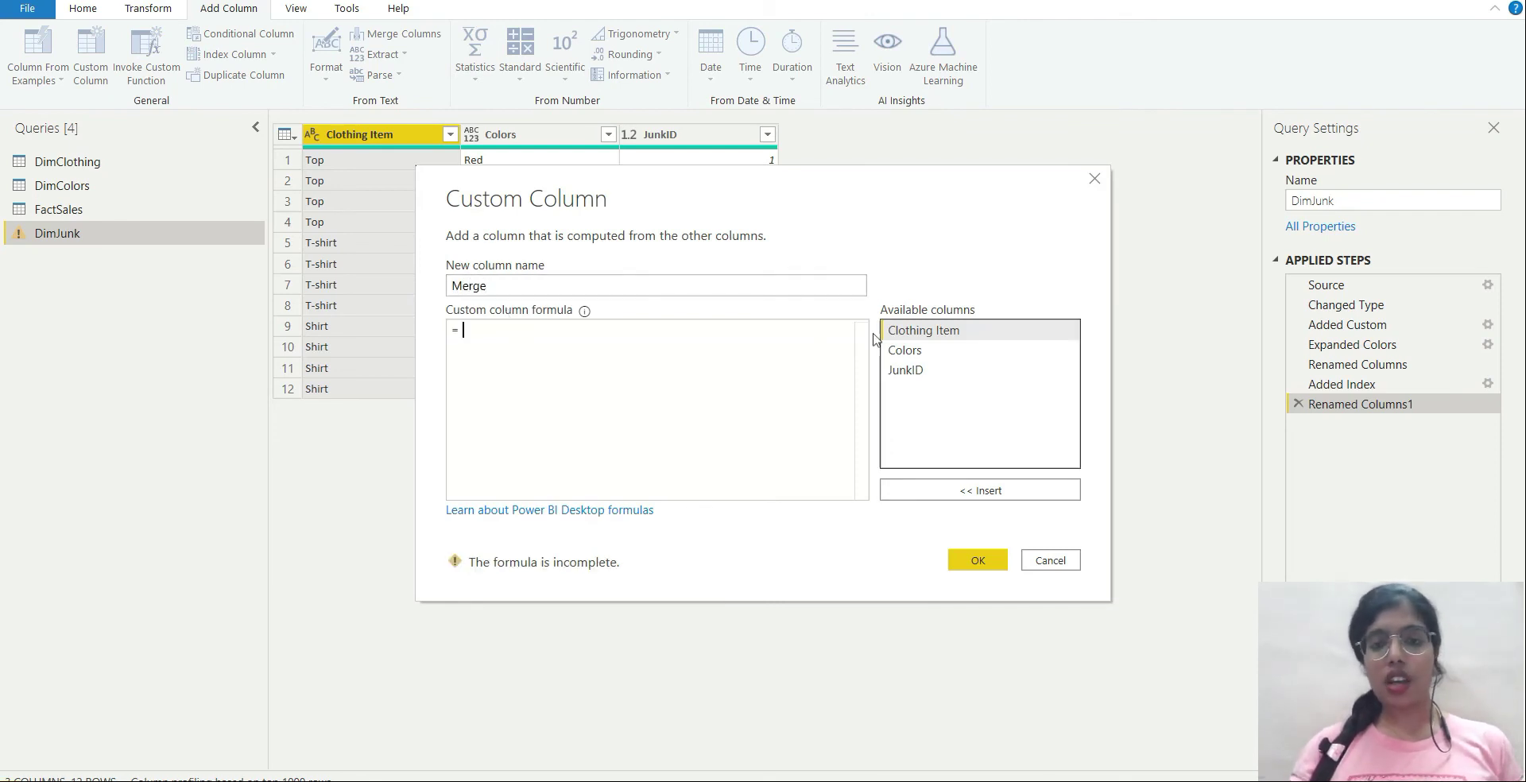
pyautogui.doubleClick(932, 332)
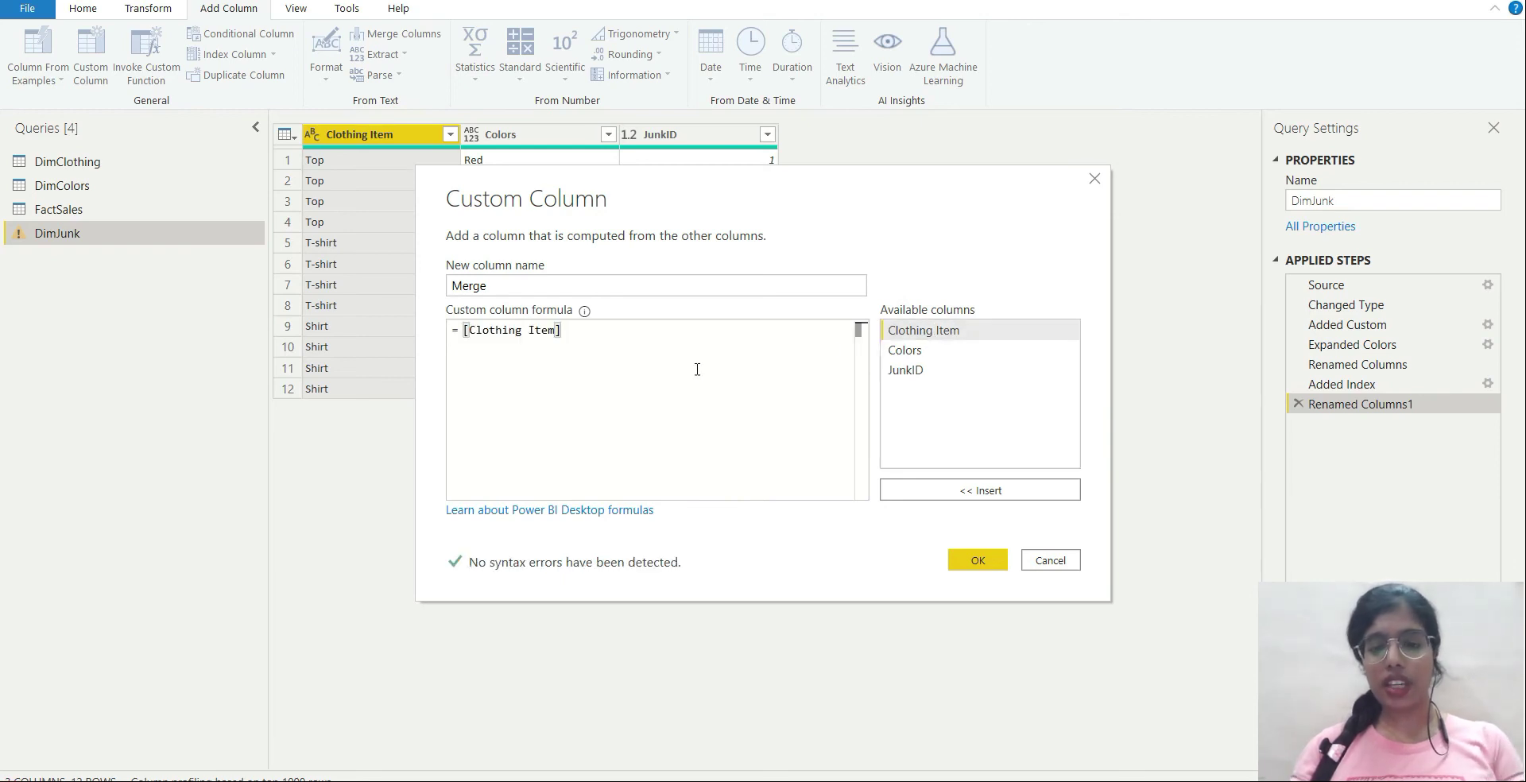
pyautogui.write('&')
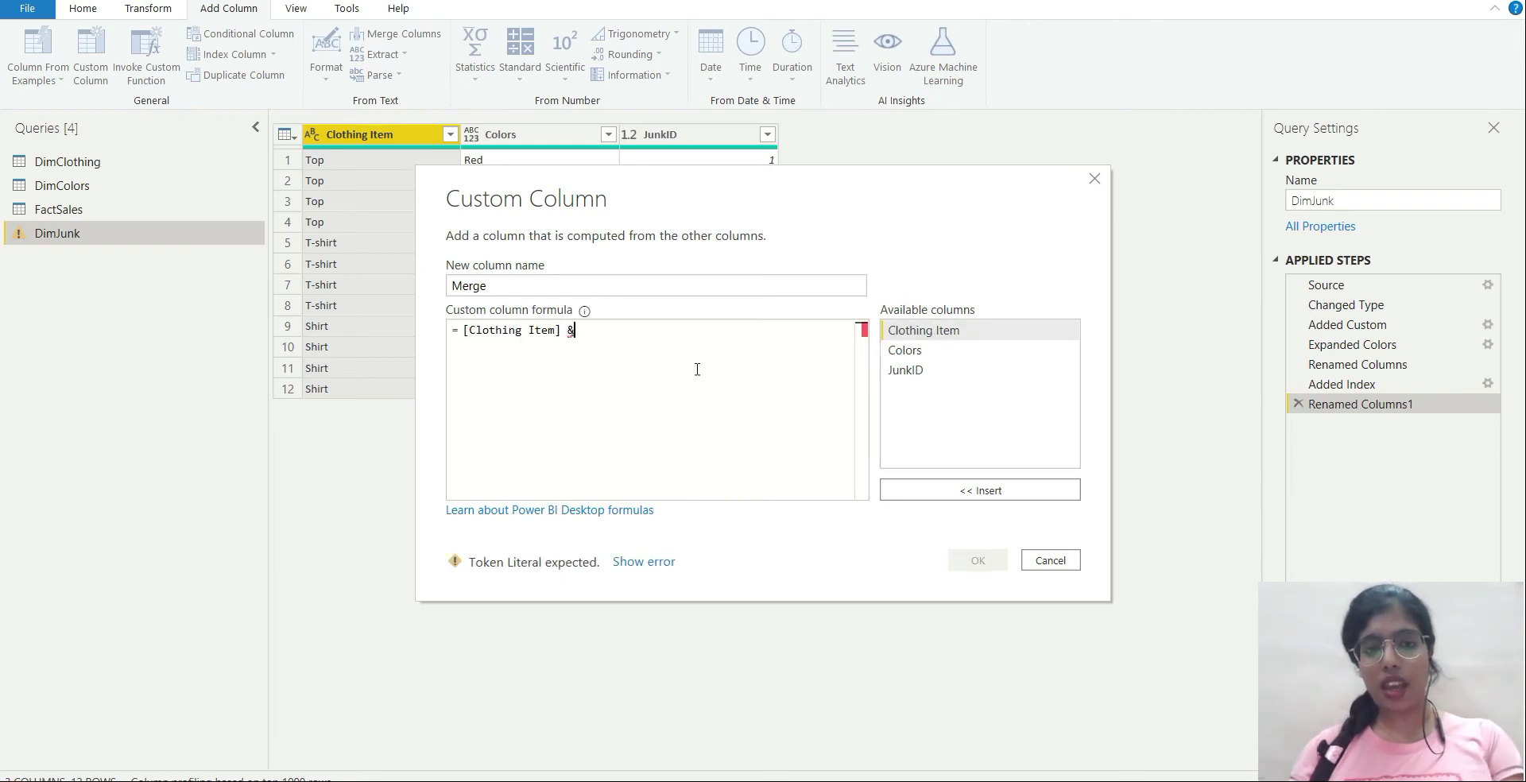
pyautogui.doubleClick(914, 351)
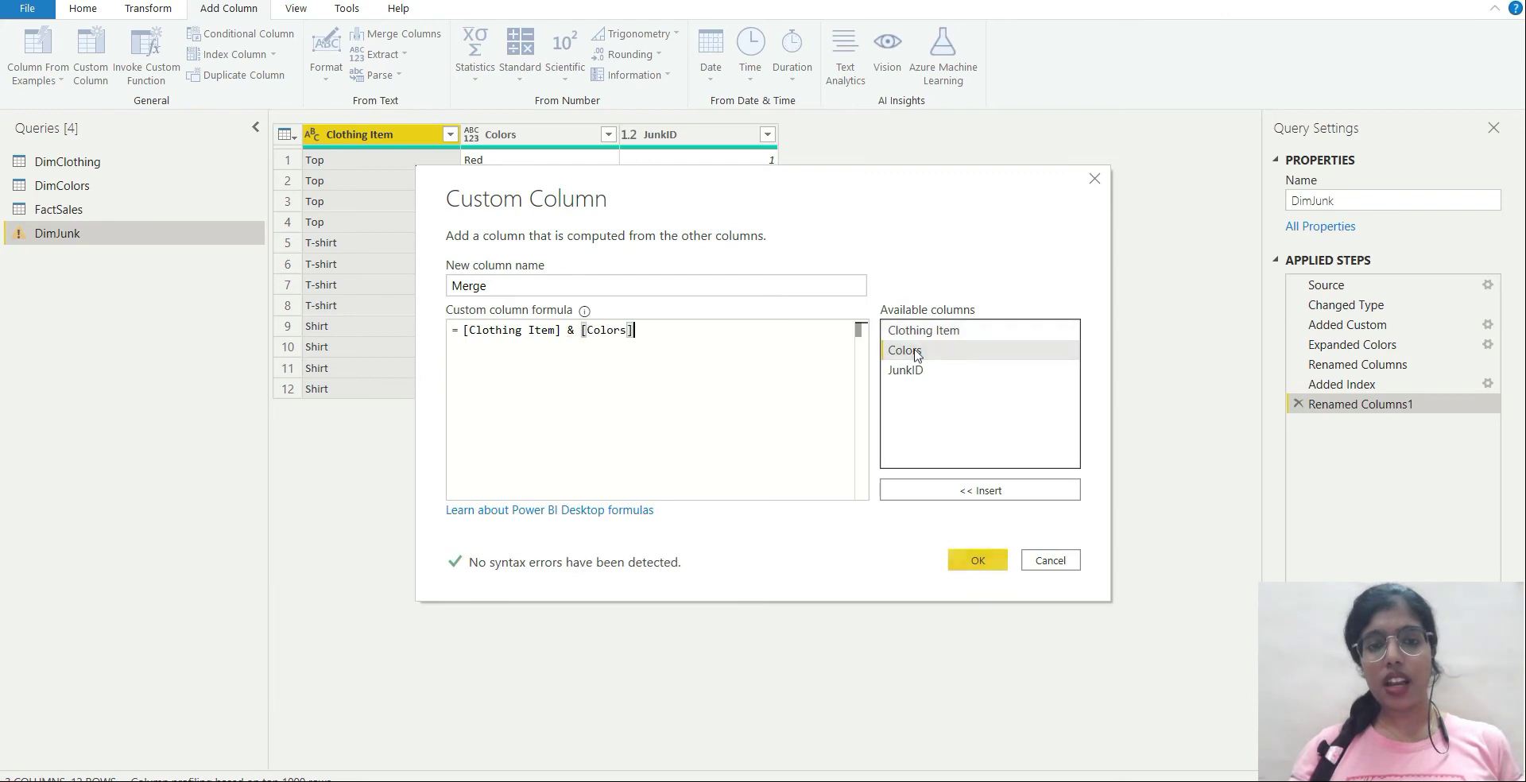
pyautogui.click(984, 562)
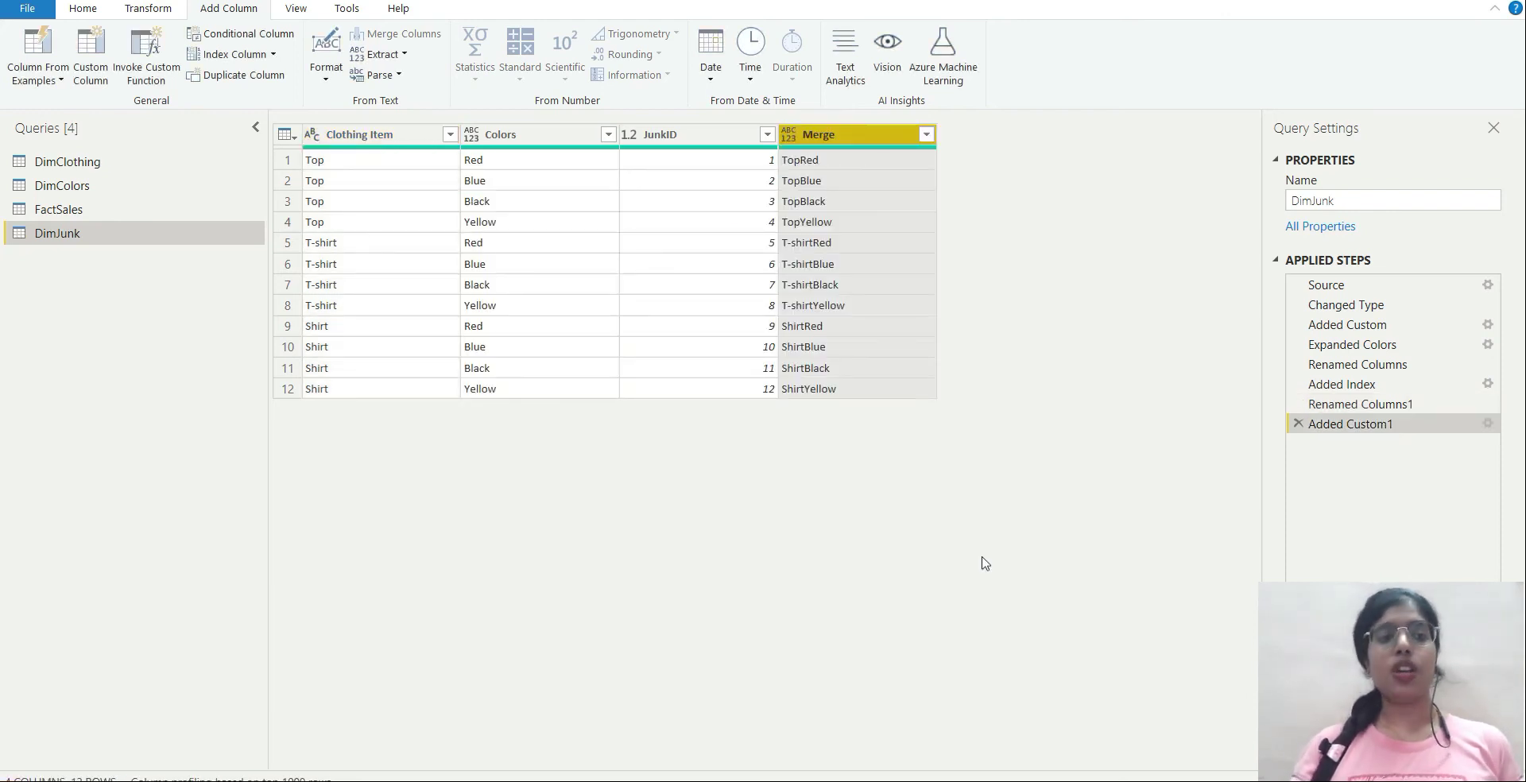
pyautogui.click(60, 211)
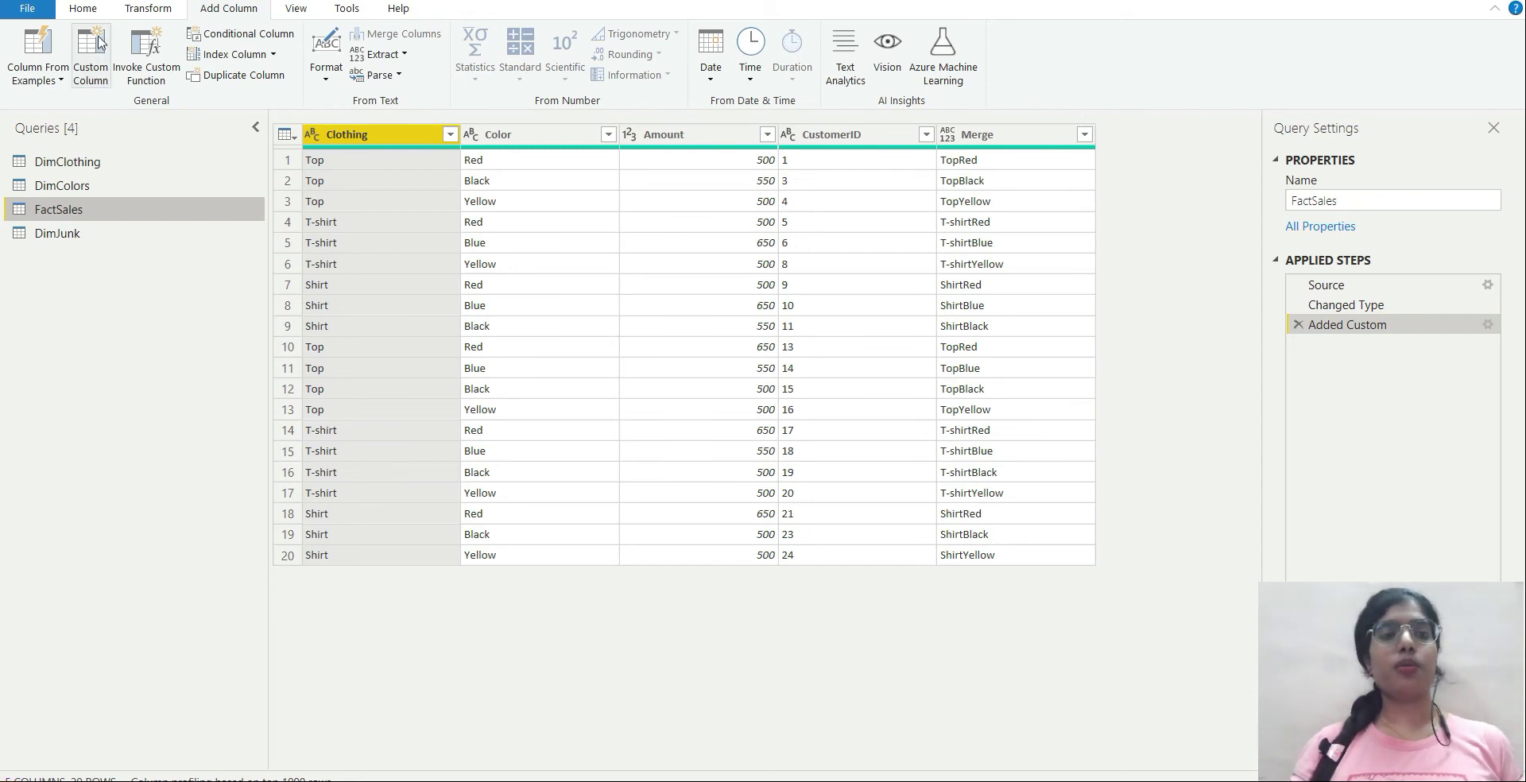
# - Left-outer merge DimJunk into FactSales, matching the two queries' Merge columns
pyautogui.click(84, 9)
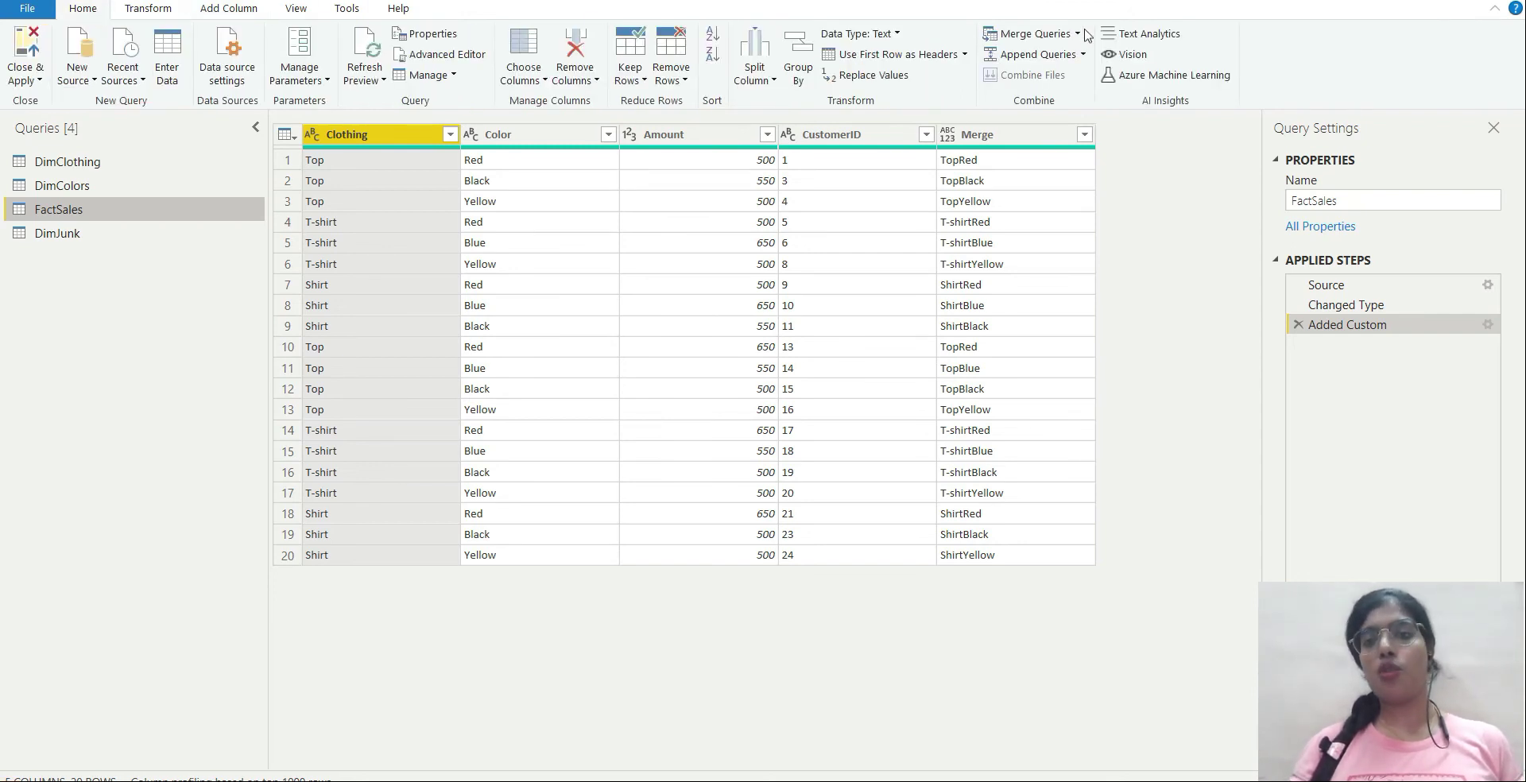
pyautogui.click(1046, 43)
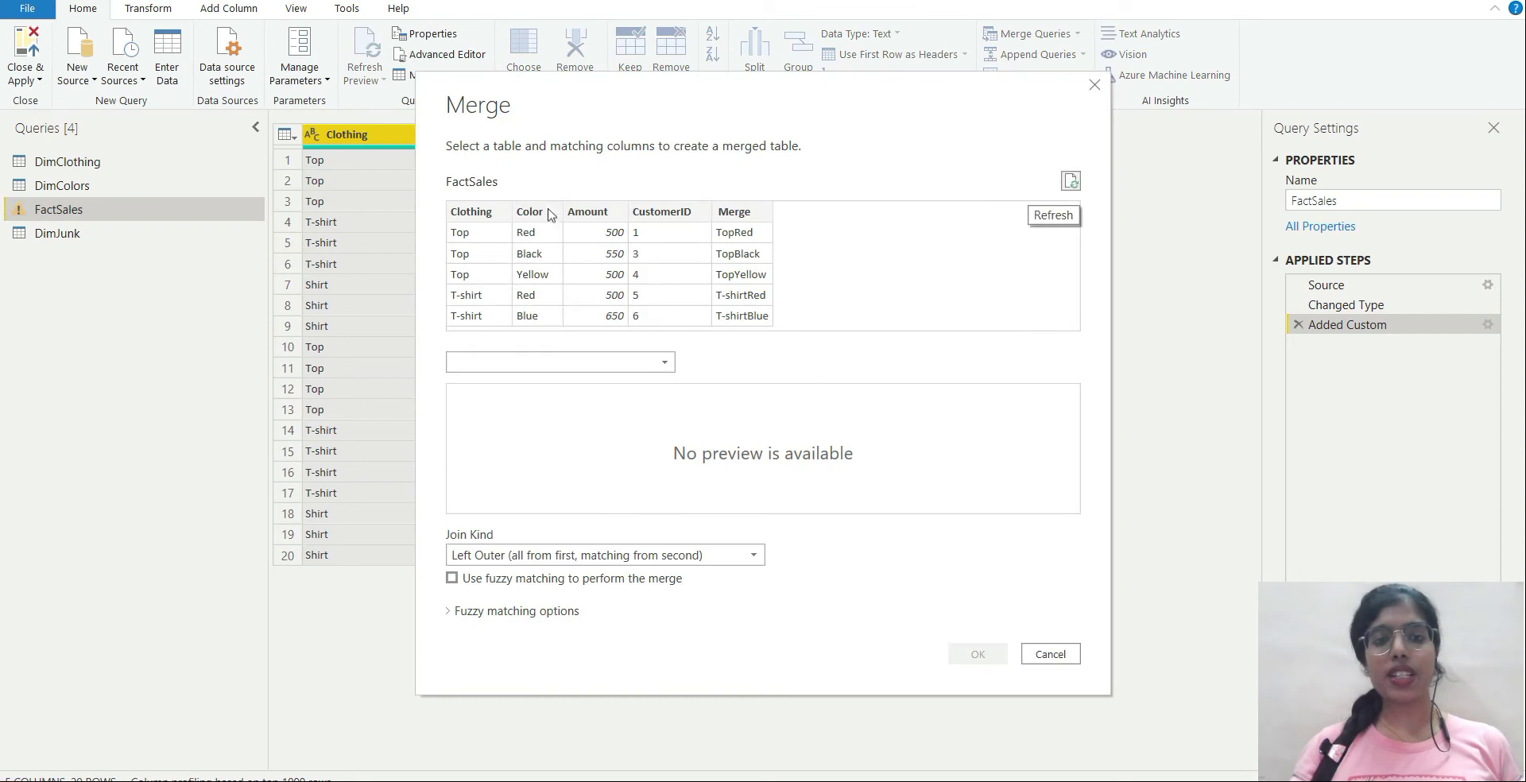
pyautogui.click(755, 216)
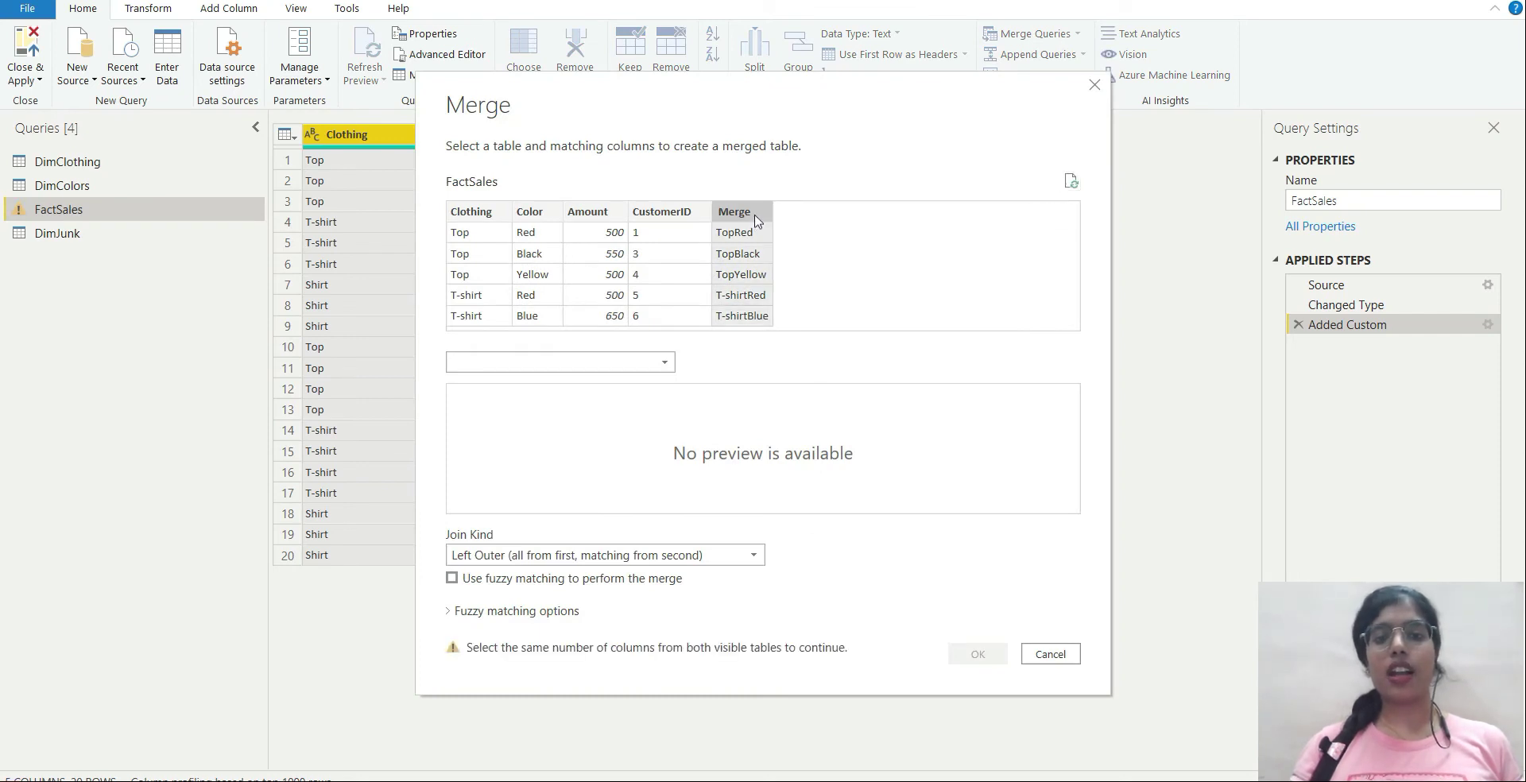
pyautogui.click(640, 366)
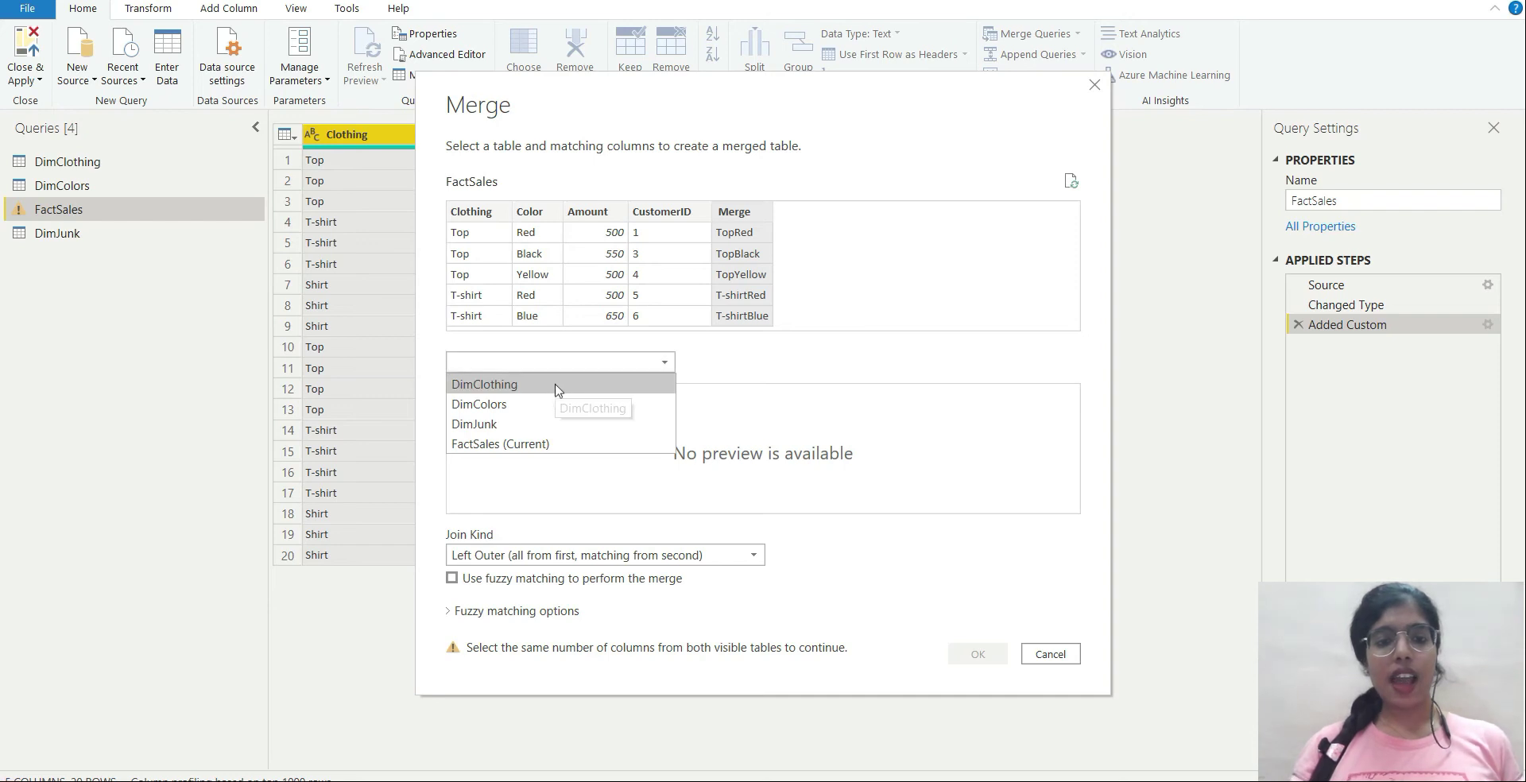
pyautogui.click(543, 429)
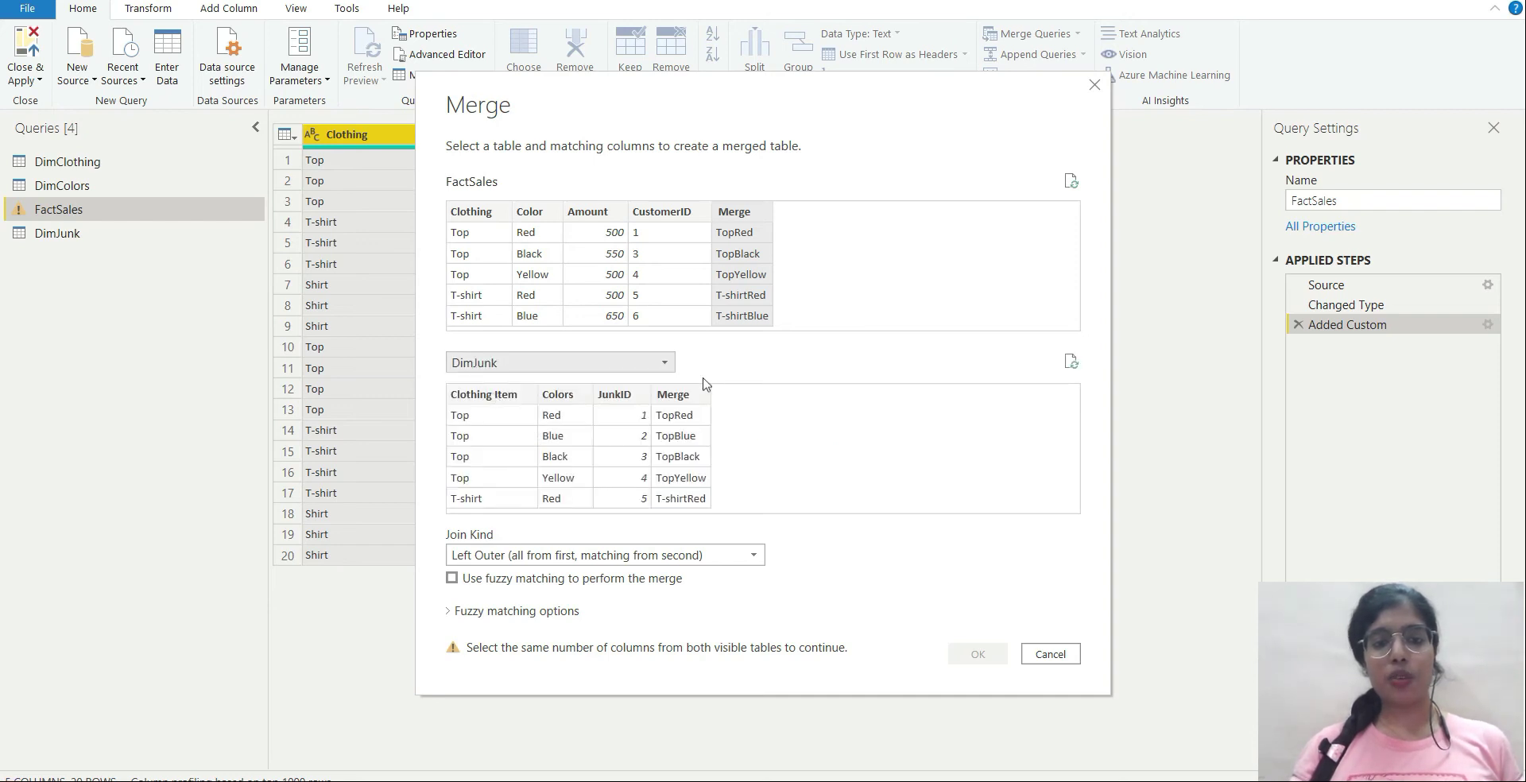
pyautogui.click(694, 402)
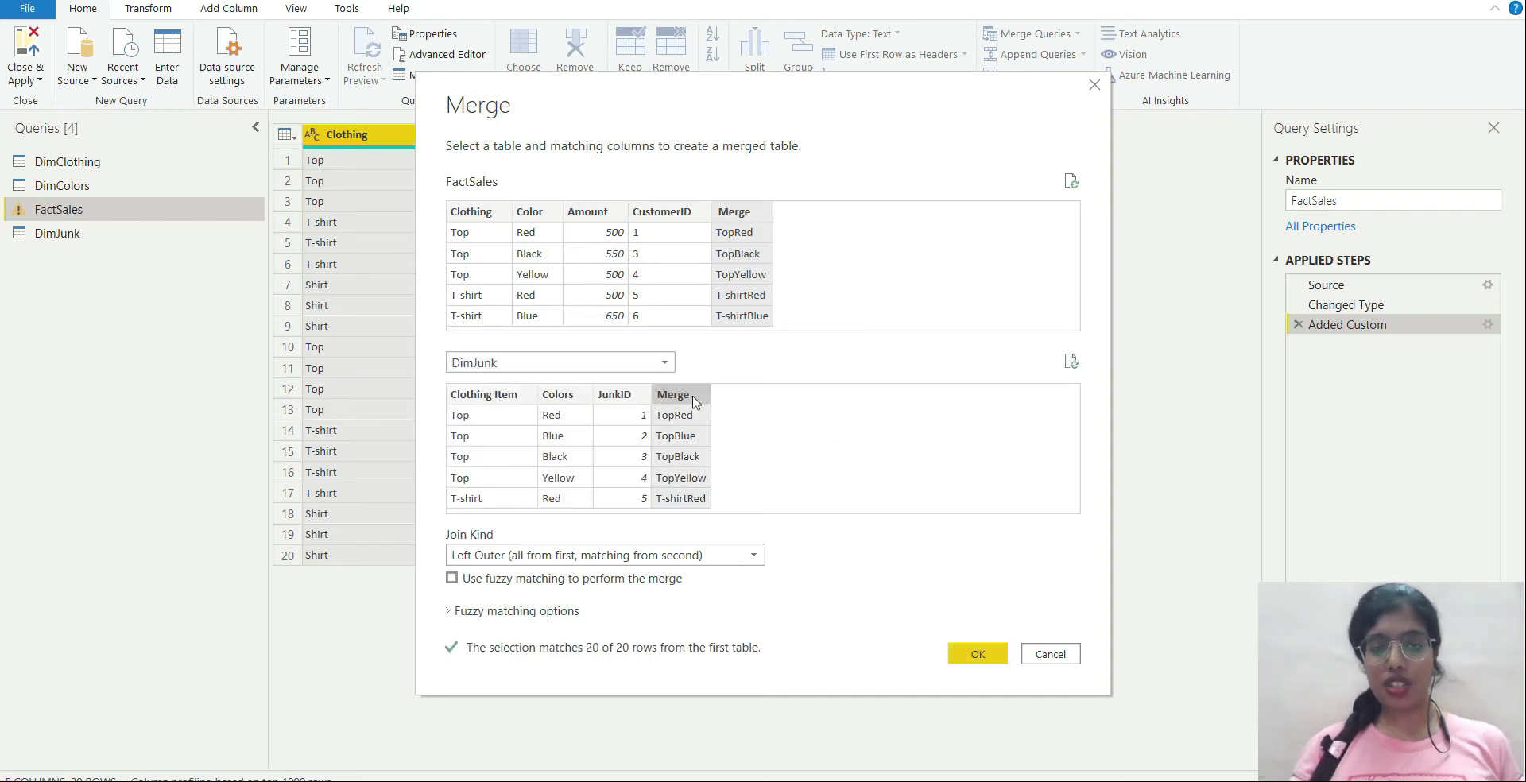
pyautogui.click(977, 654)
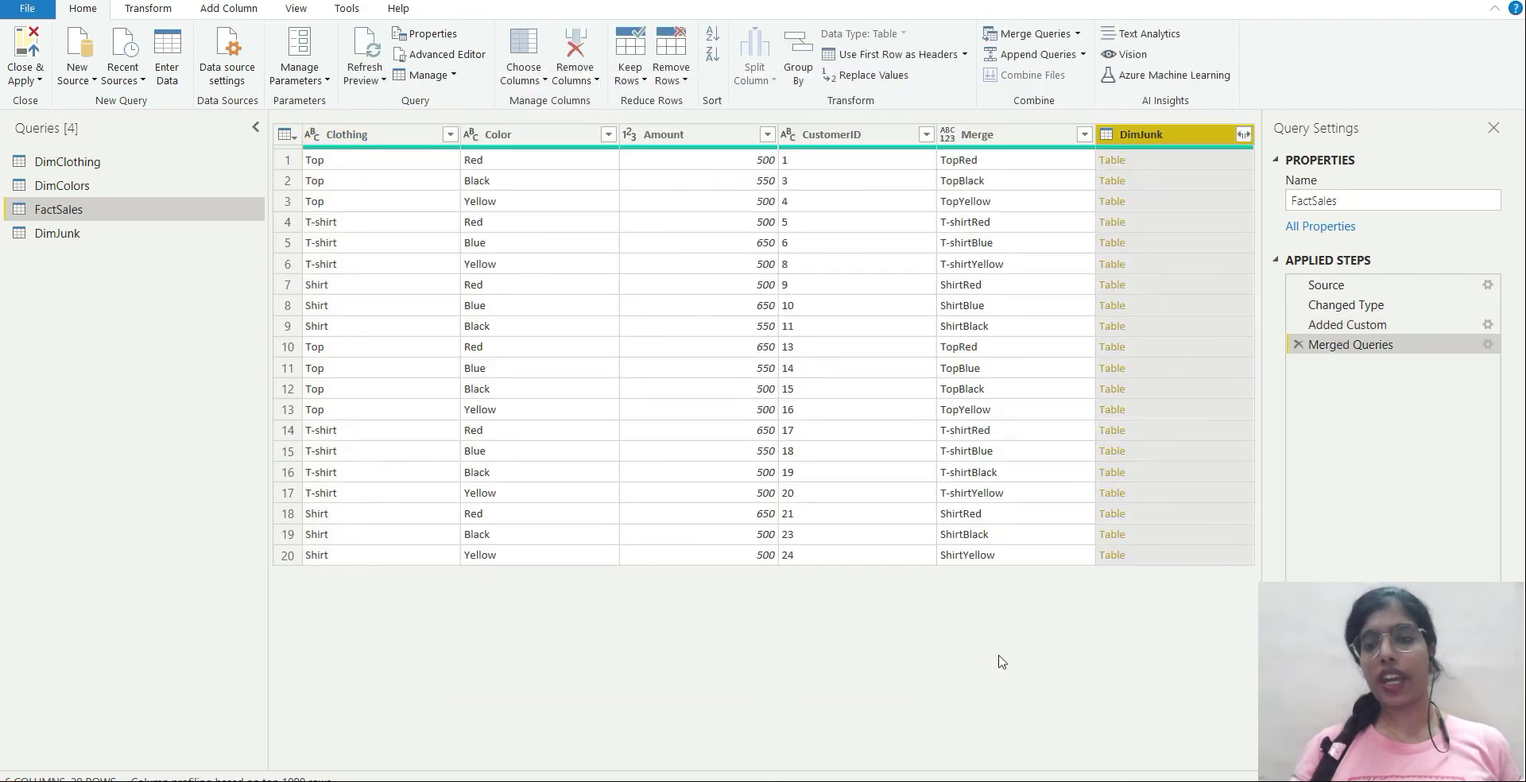
# - Expand the merged DimJunk column so it brings in only the JunkID field
pyautogui.click(1243, 135)
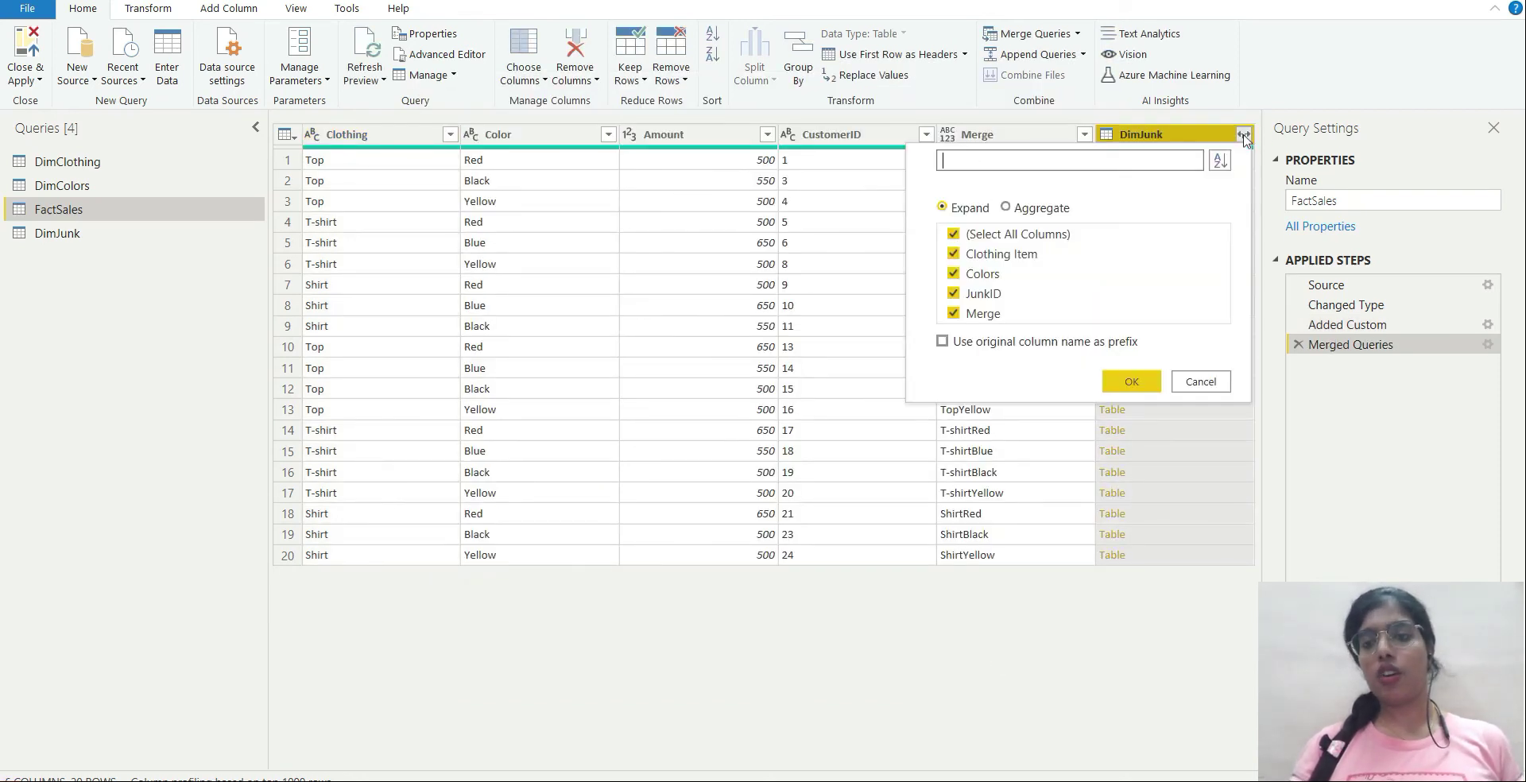
pyautogui.click(955, 235)
pyautogui.click(954, 294)
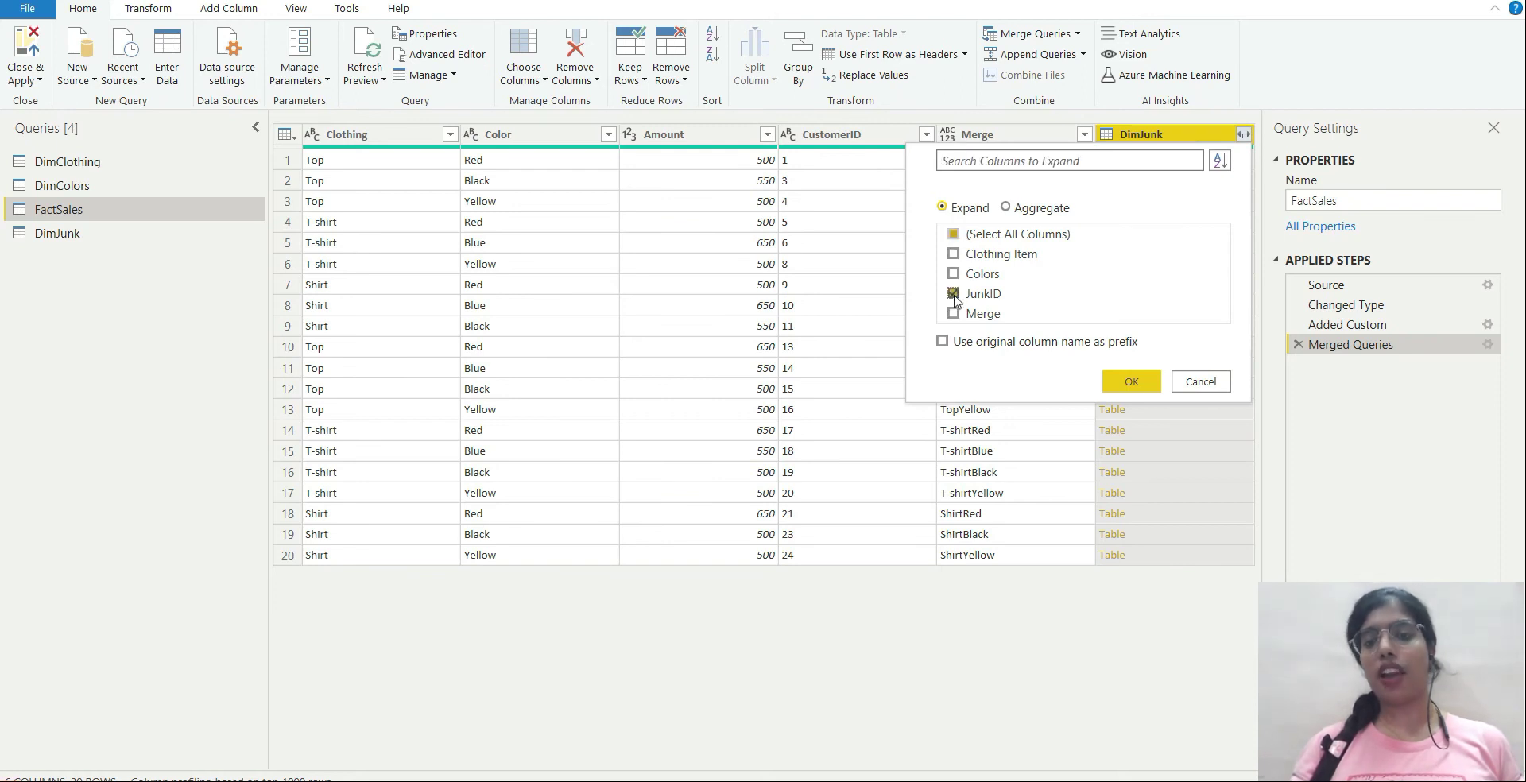
pyautogui.click(1131, 384)
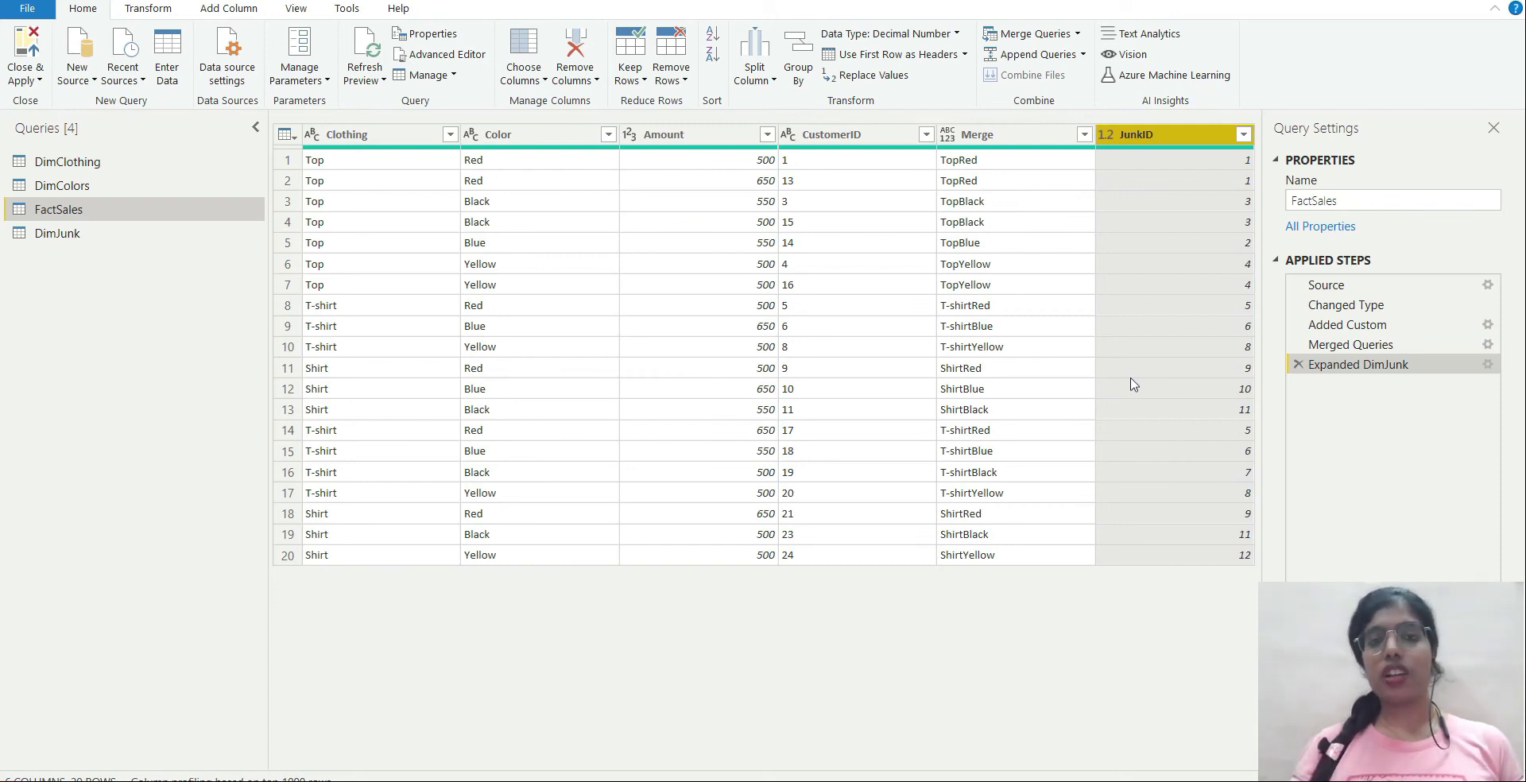
# - Remove the Clothing, Color and Merge columns from FactSales
pyautogui.click(999, 142)
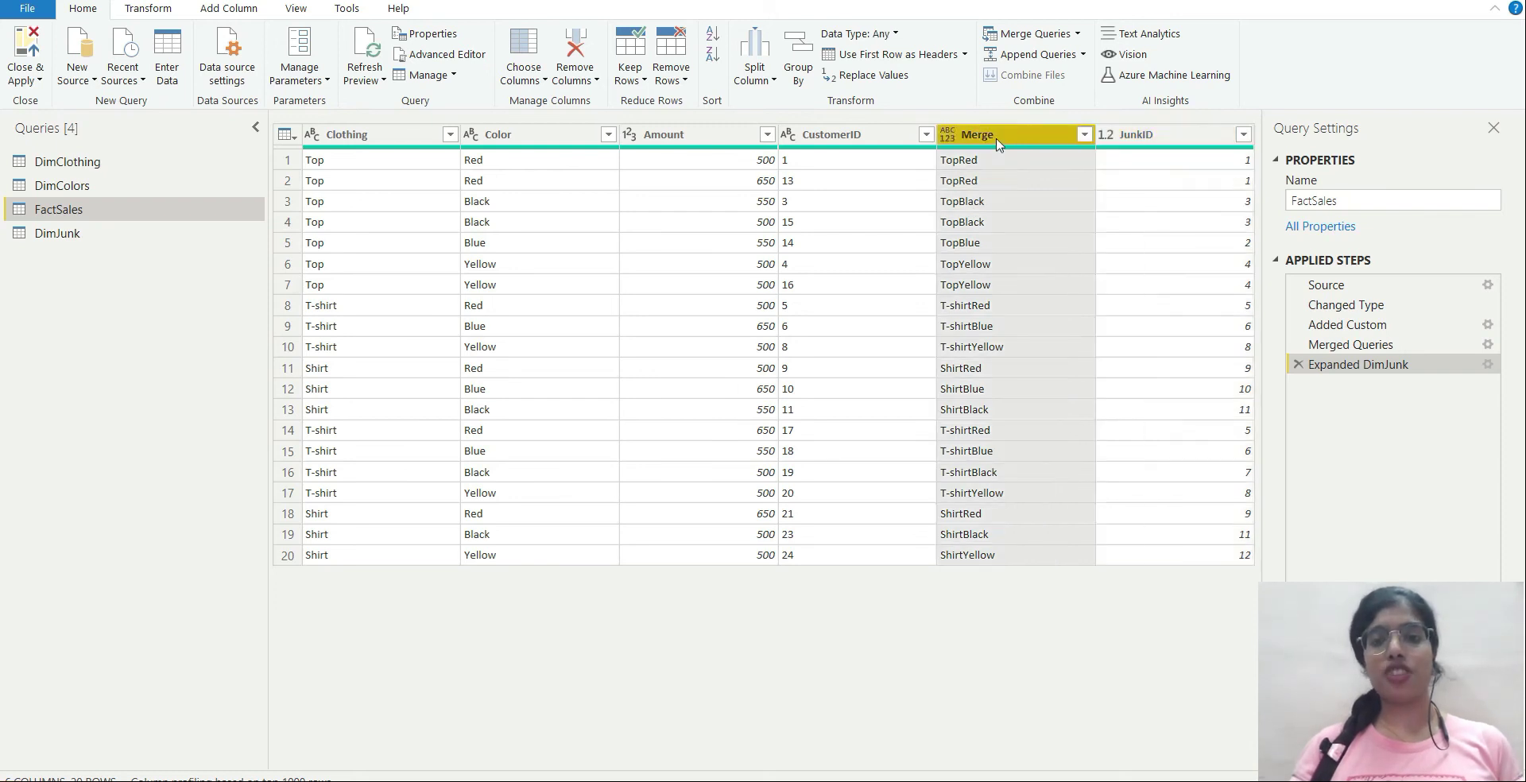
pyautogui.keyDown('ctrl'); pyautogui.click(381, 139); pyautogui.keyUp('ctrl')
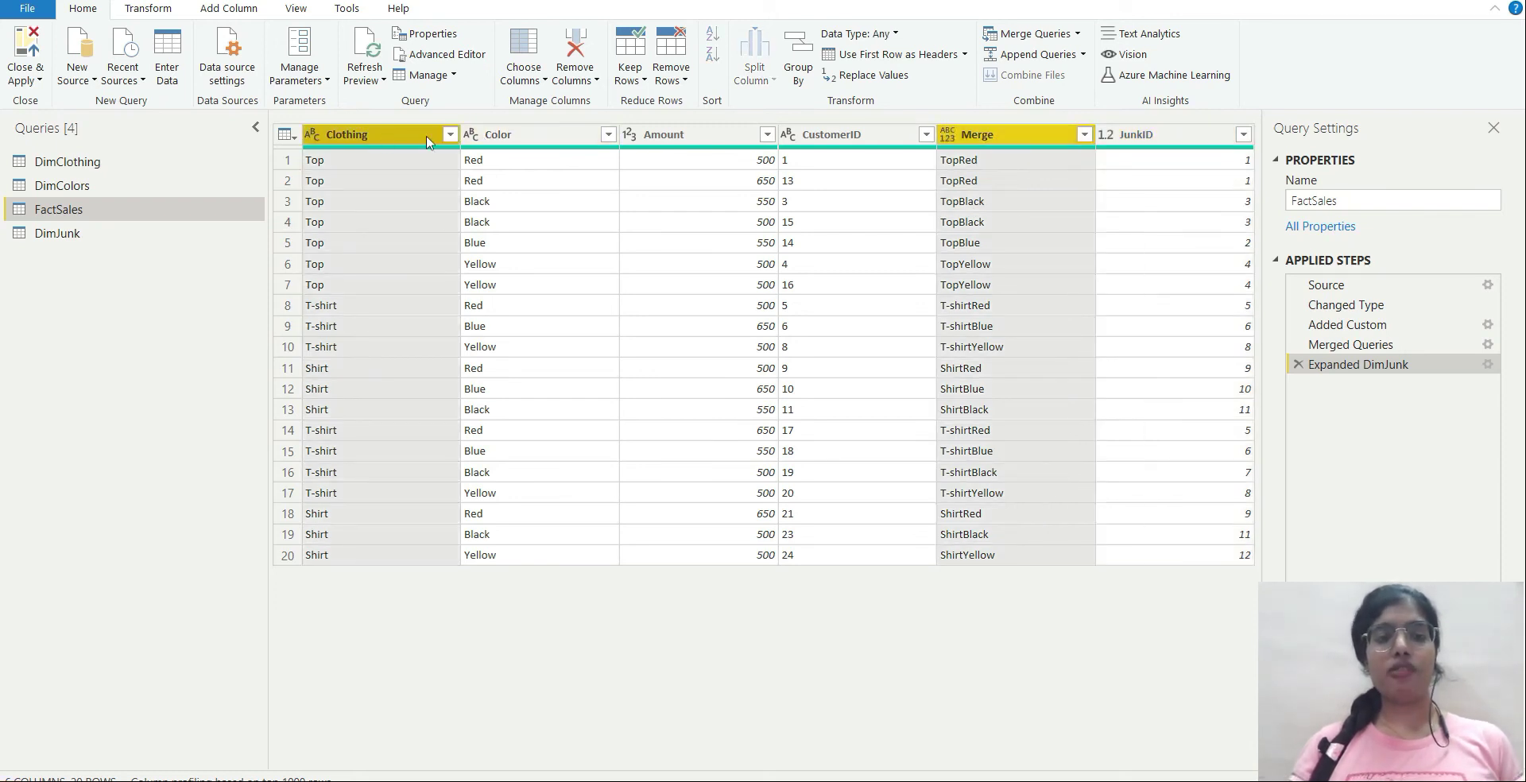
pyautogui.keyDown('ctrl'); pyautogui.click(498, 141); pyautogui.keyUp('ctrl')
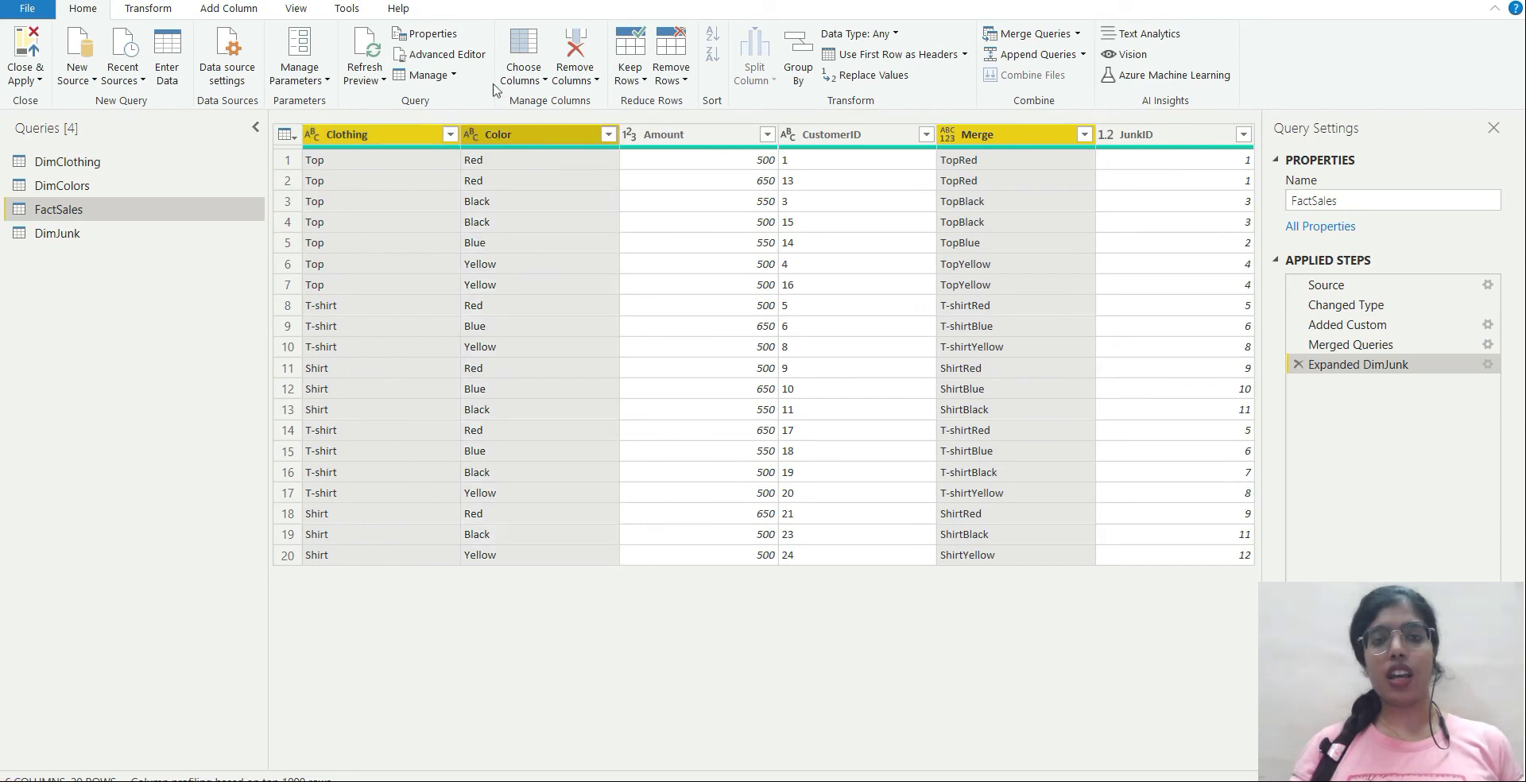
pyautogui.click(574, 40)
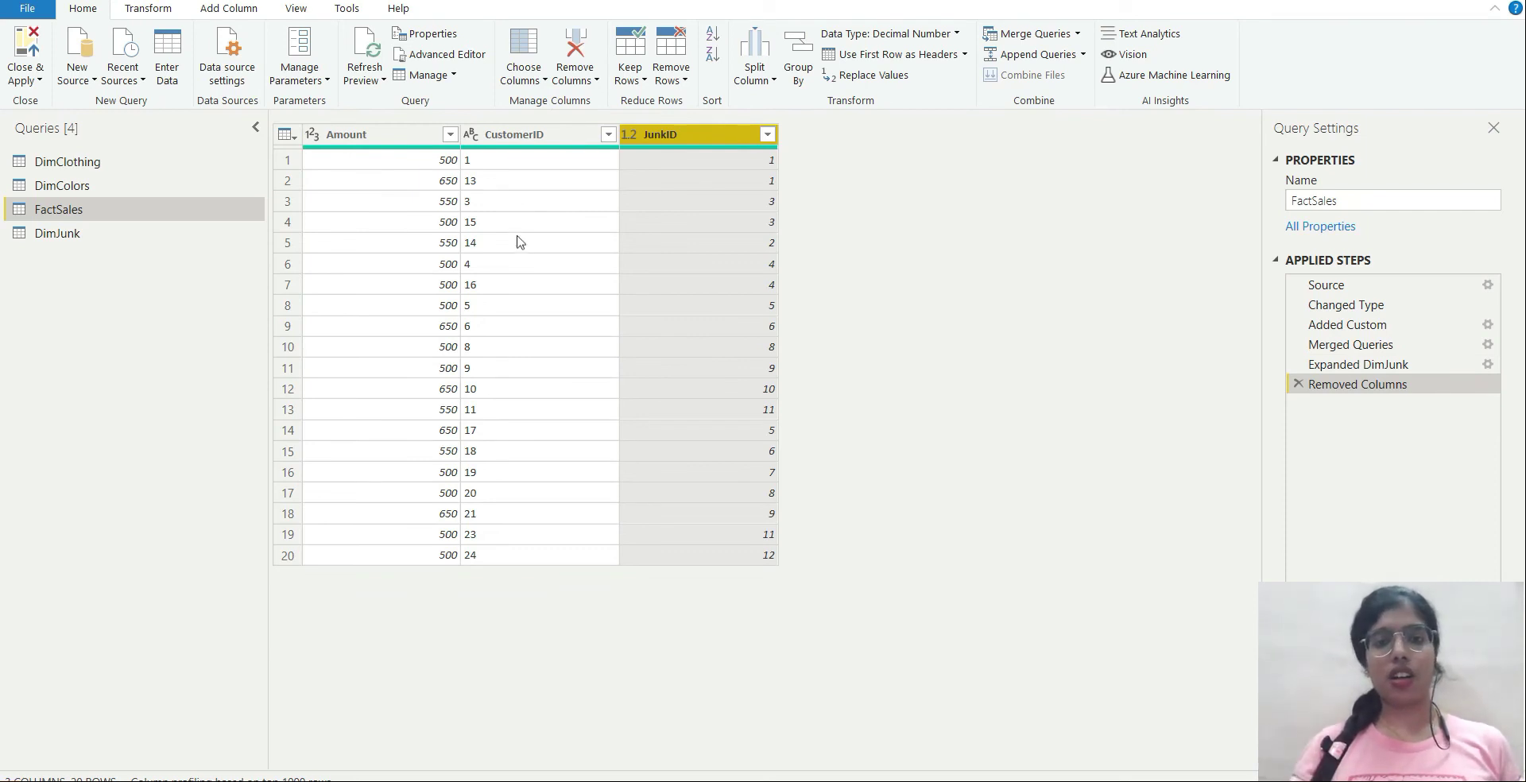
# - Change the CustomerID column's data type to Whole Number
pyautogui.click(524, 135)
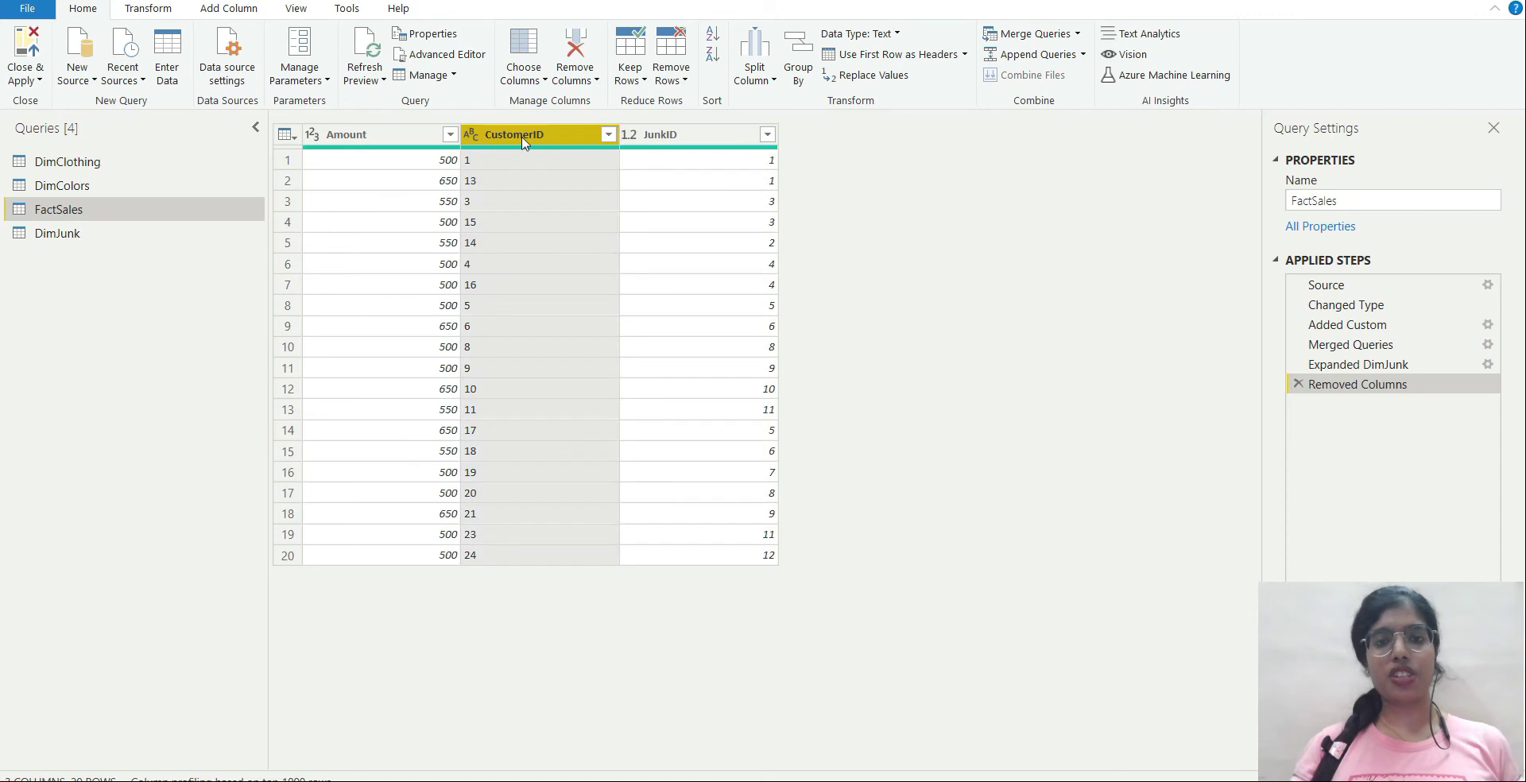
pyautogui.click(882, 33)
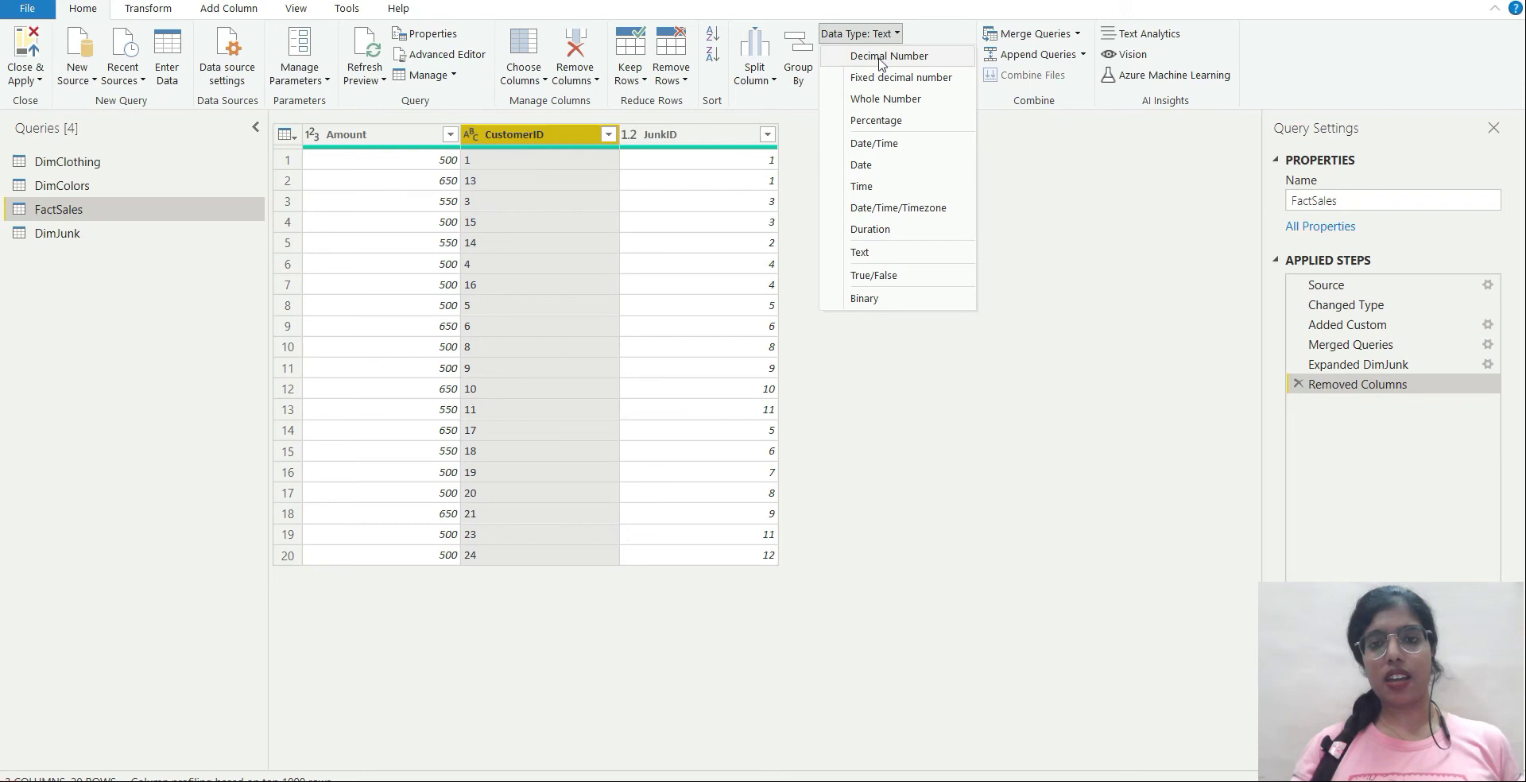
pyautogui.click(885, 98)
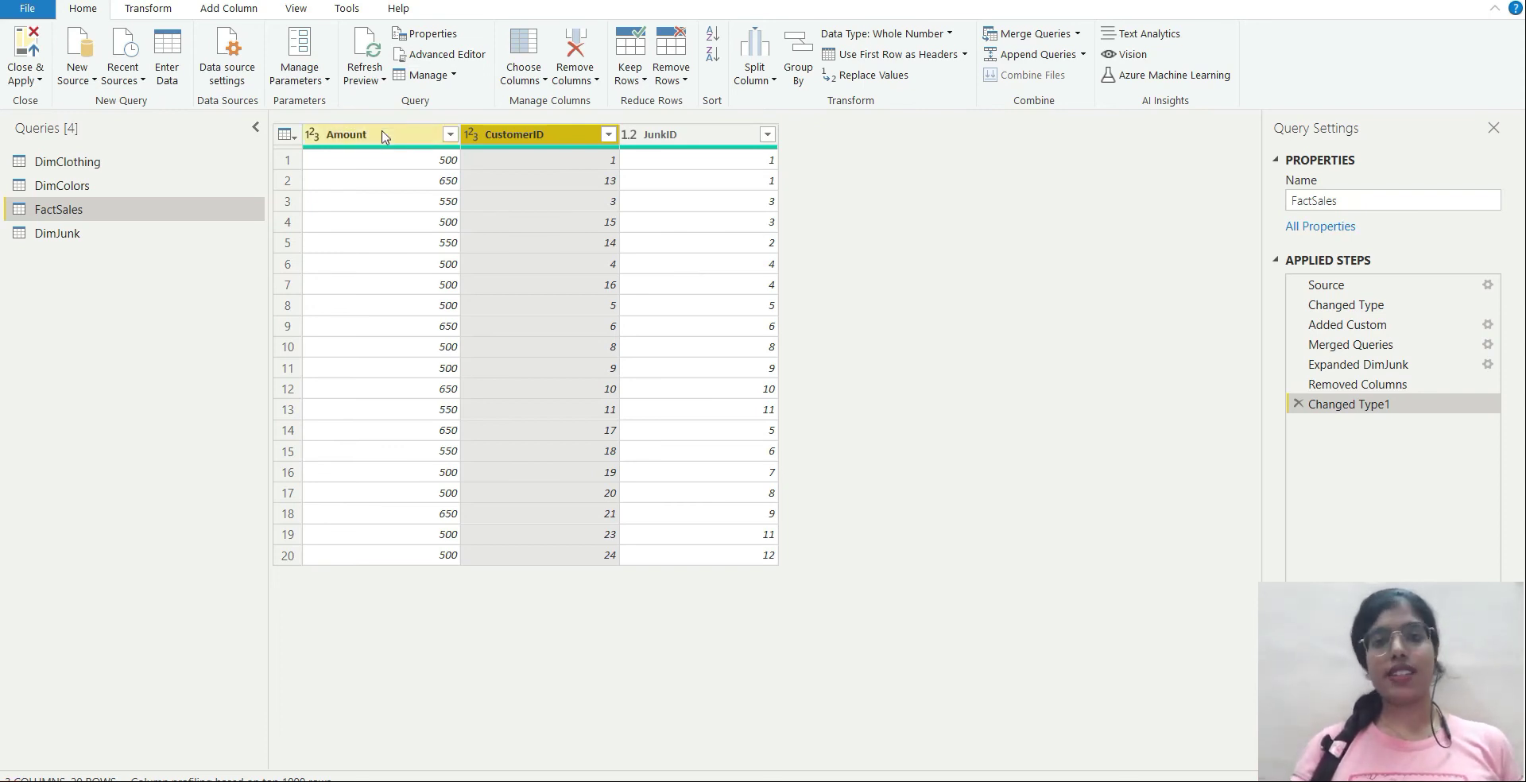
pyautogui.click(68, 235)
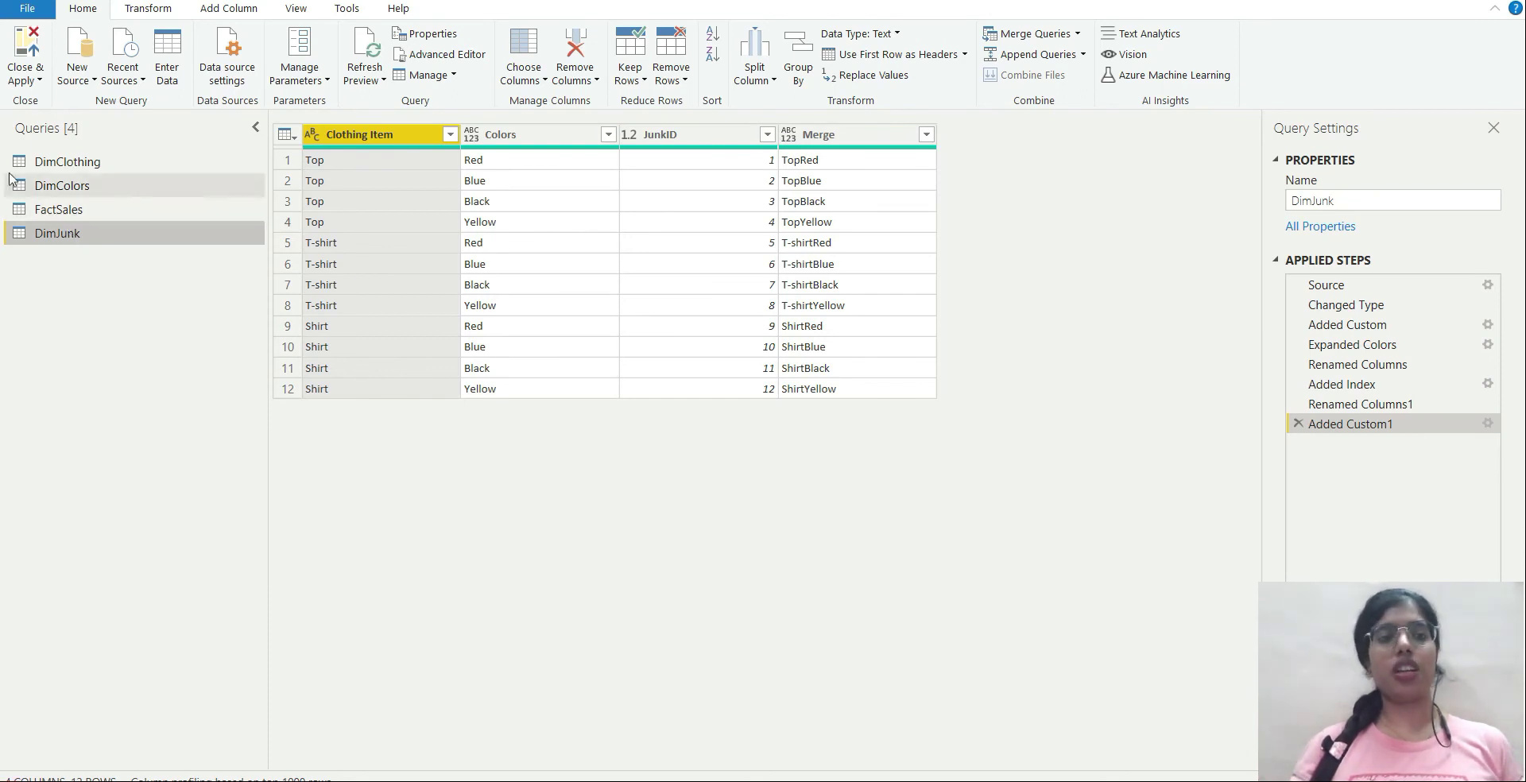
# - Disable loading for the DimClothing and DimColors queries, accepting the data loss warnings
pyautogui.rightClick(83, 167)
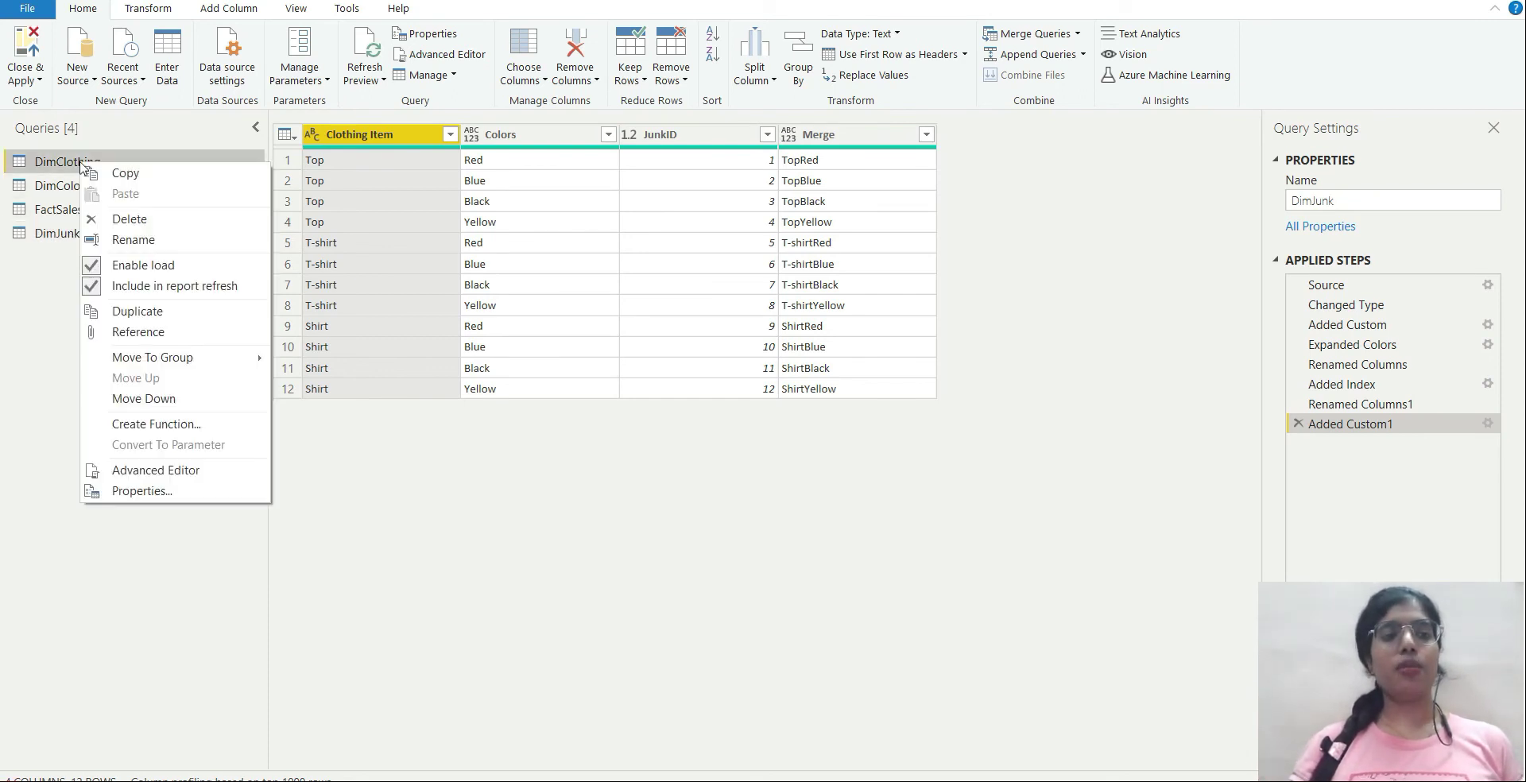
pyautogui.click(132, 272)
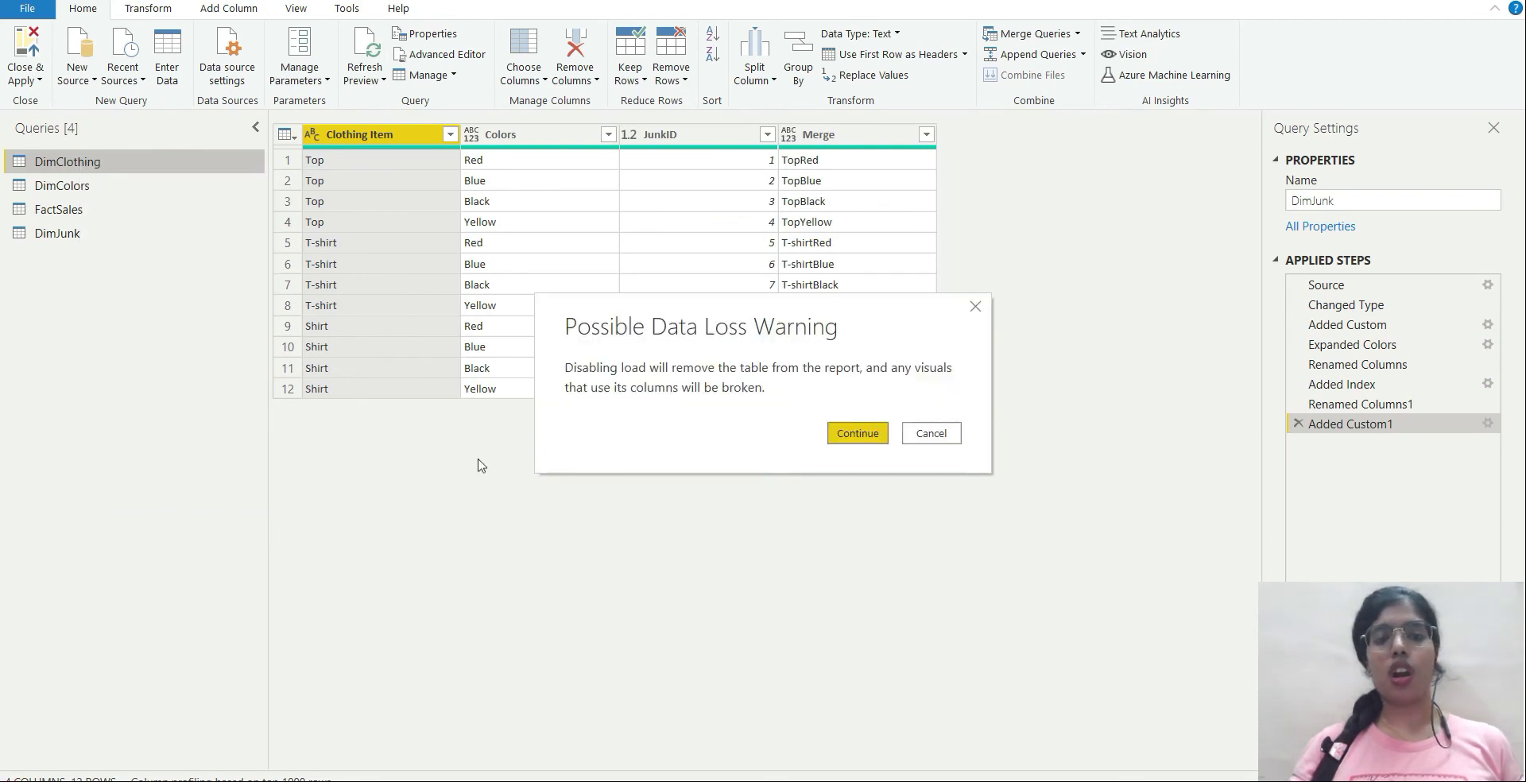
pyautogui.click(864, 435)
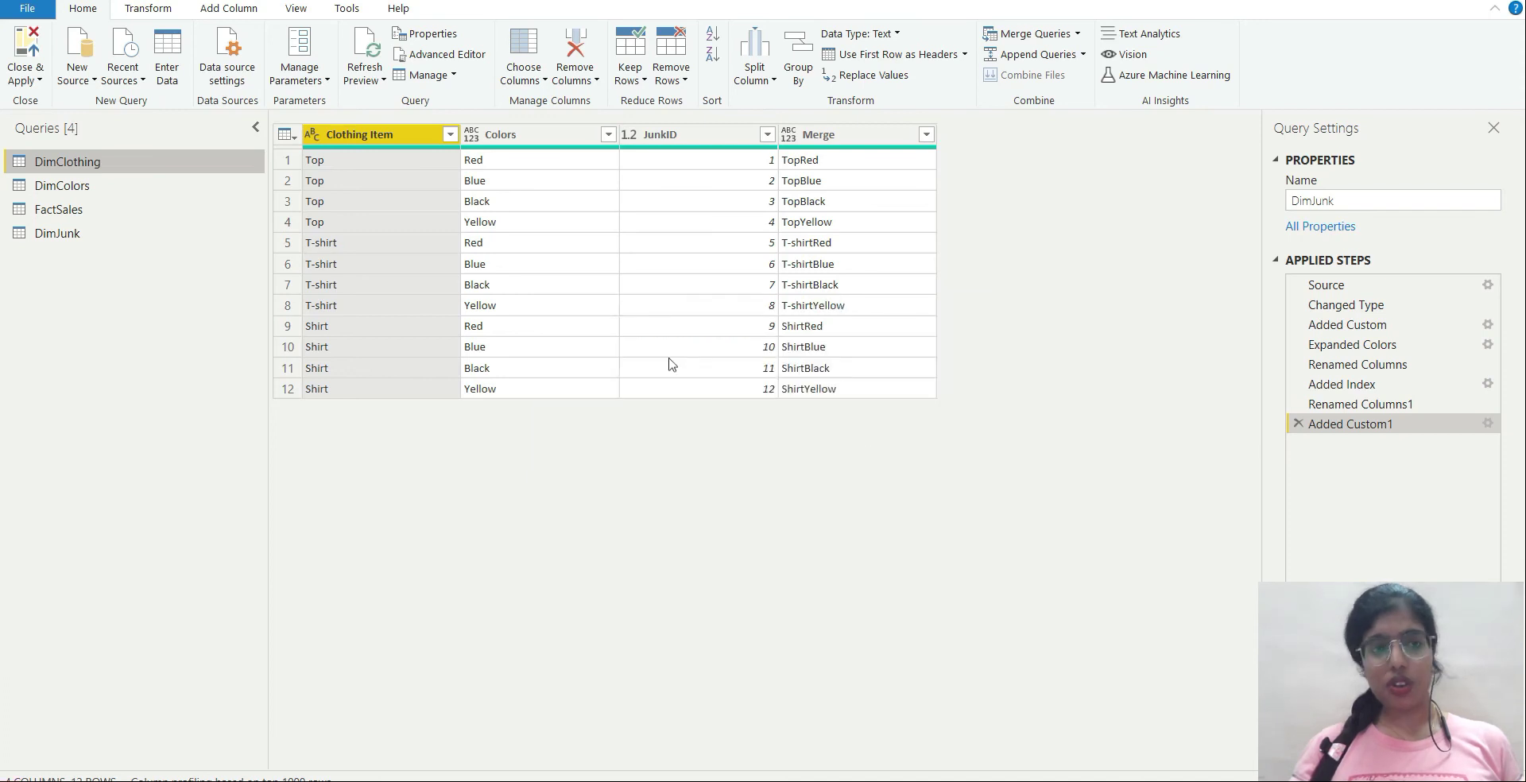
pyautogui.rightClick(77, 195)
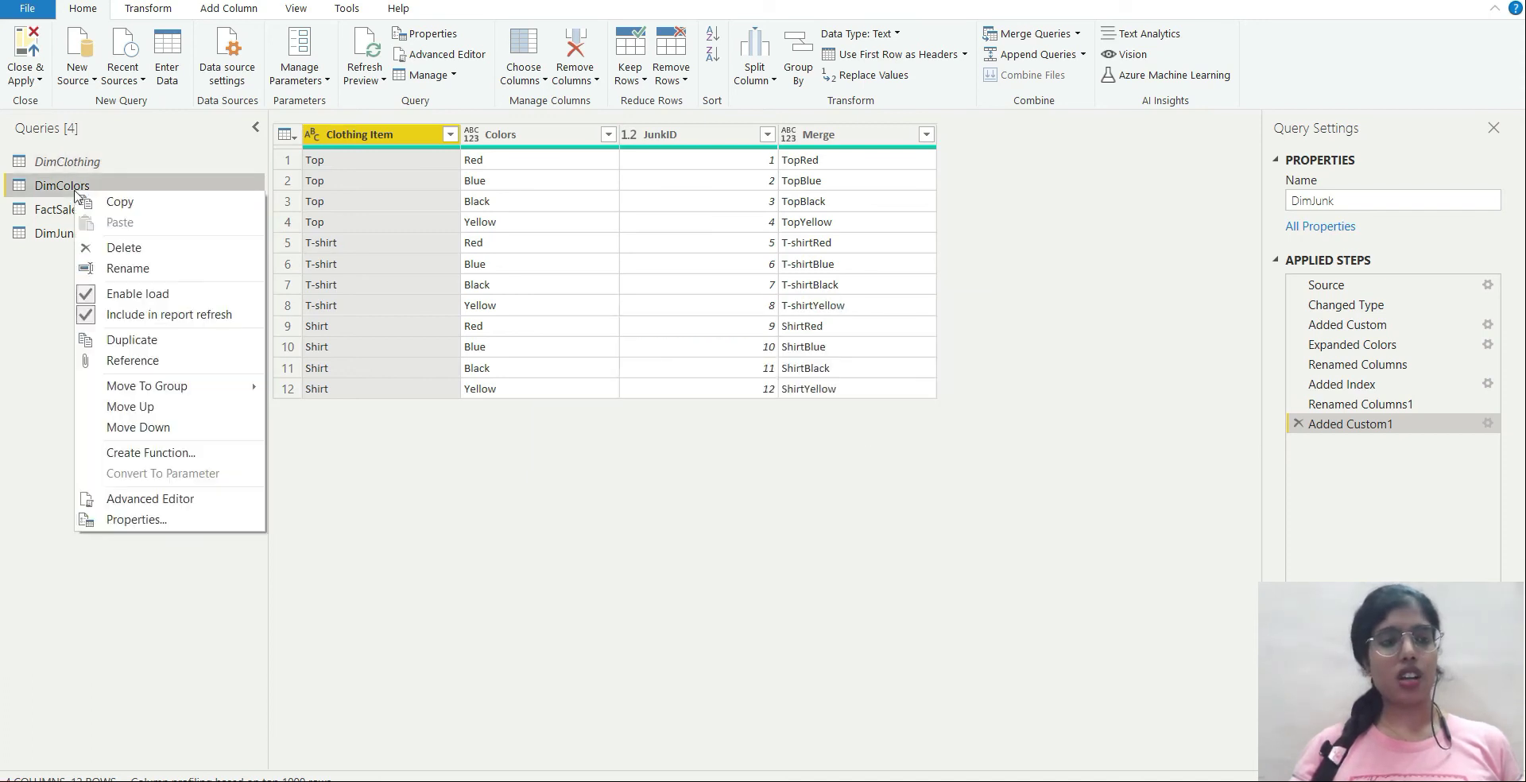
pyautogui.click(137, 294)
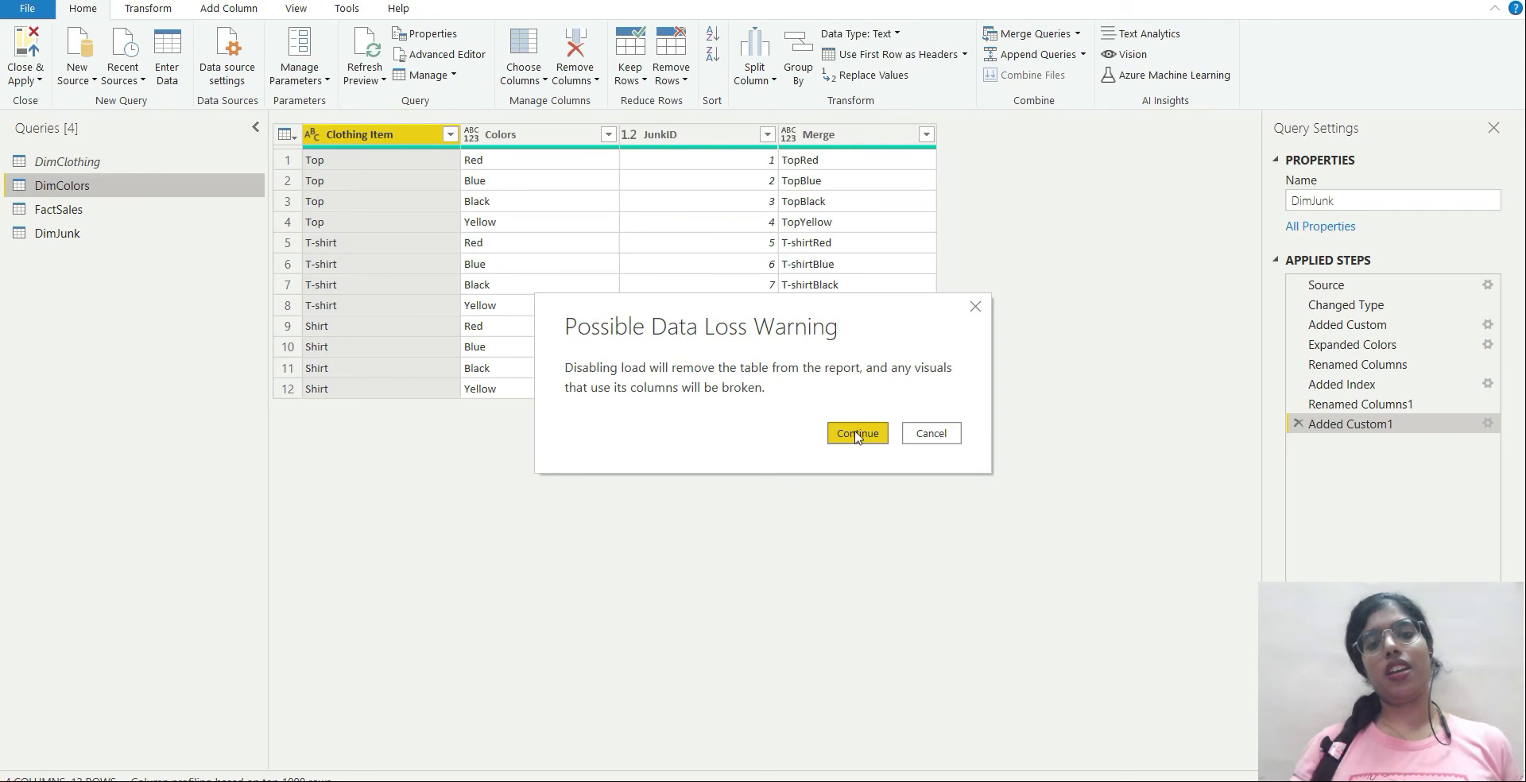
pyautogui.click(857, 435)
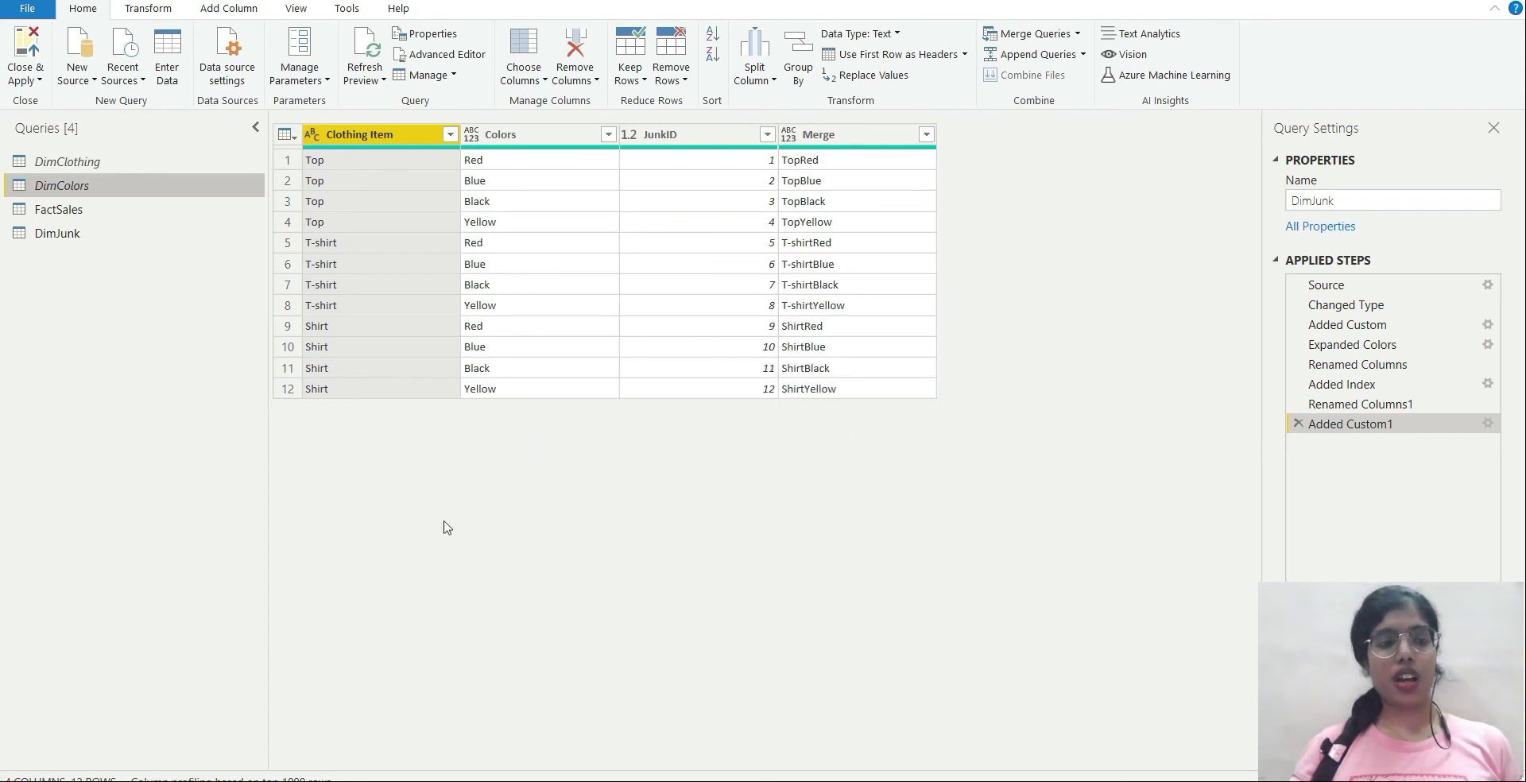
# - Close & Apply the query changes to return to the report
pyautogui.click(86, 231)
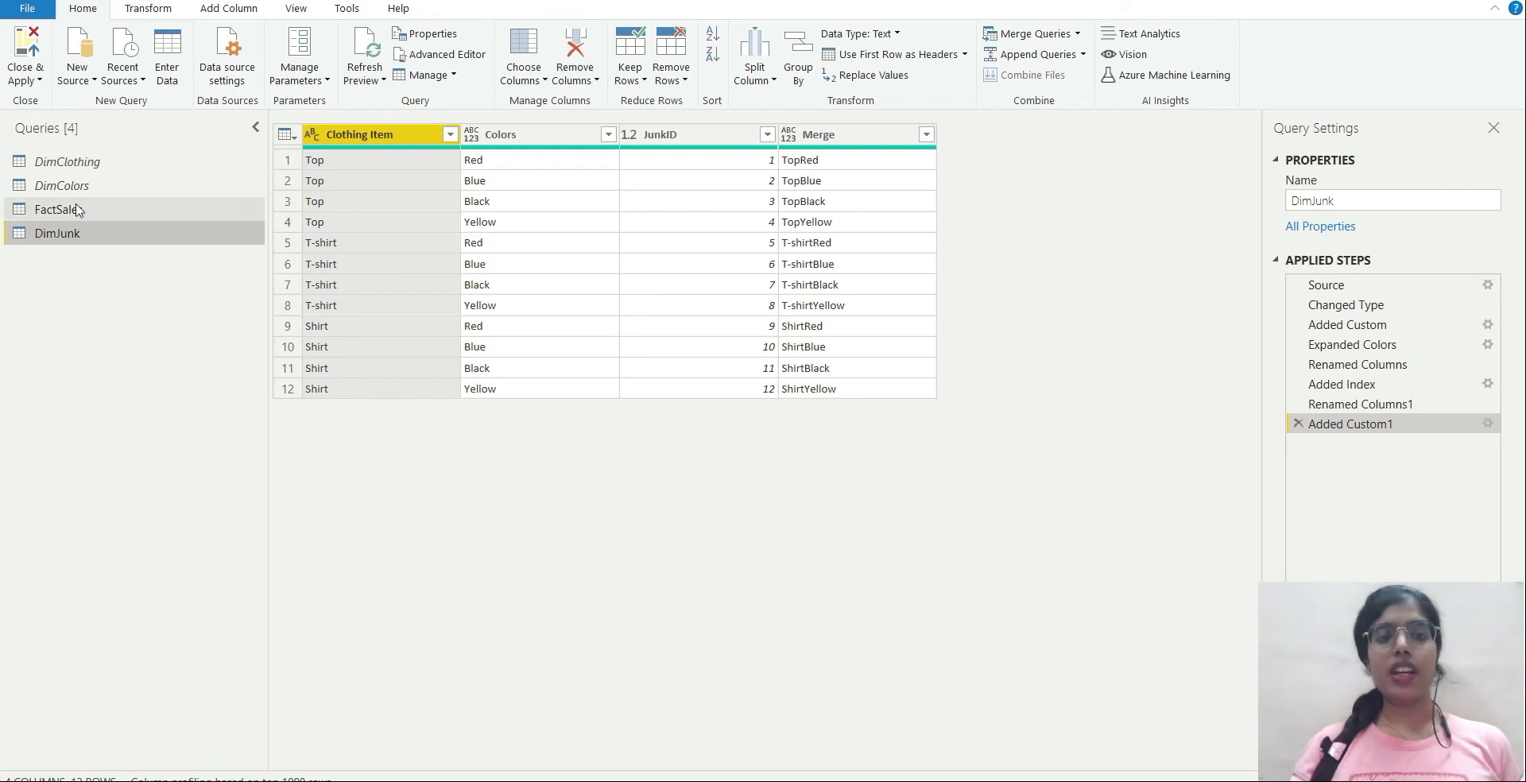
pyautogui.click(78, 209)
pyautogui.click(84, 230)
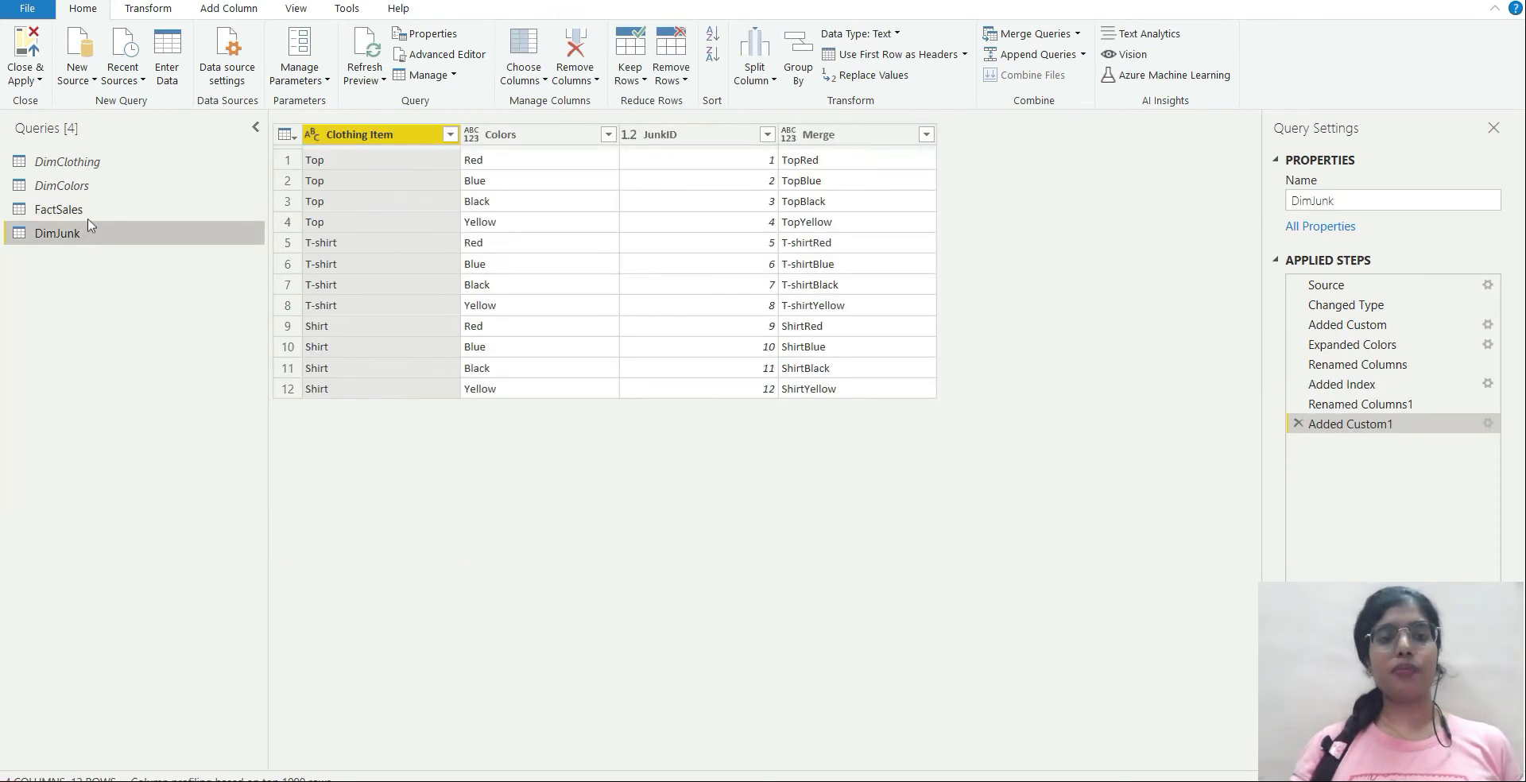
pyautogui.click(44, 50)
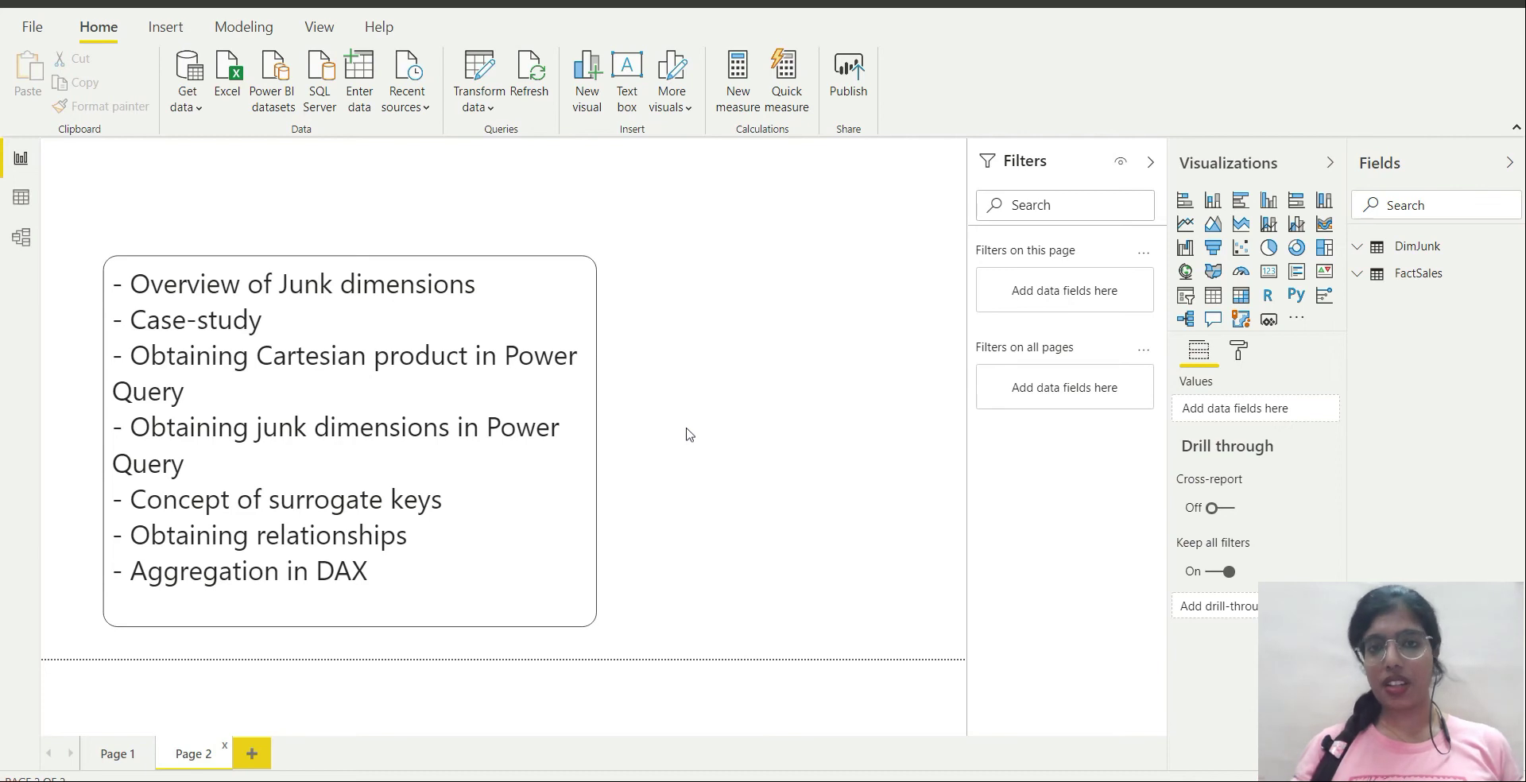
# - On Page 1, start a new FactSales measure 'Sum of Sales Amount = SUMX (FactSales,'
pyautogui.click(116, 756)
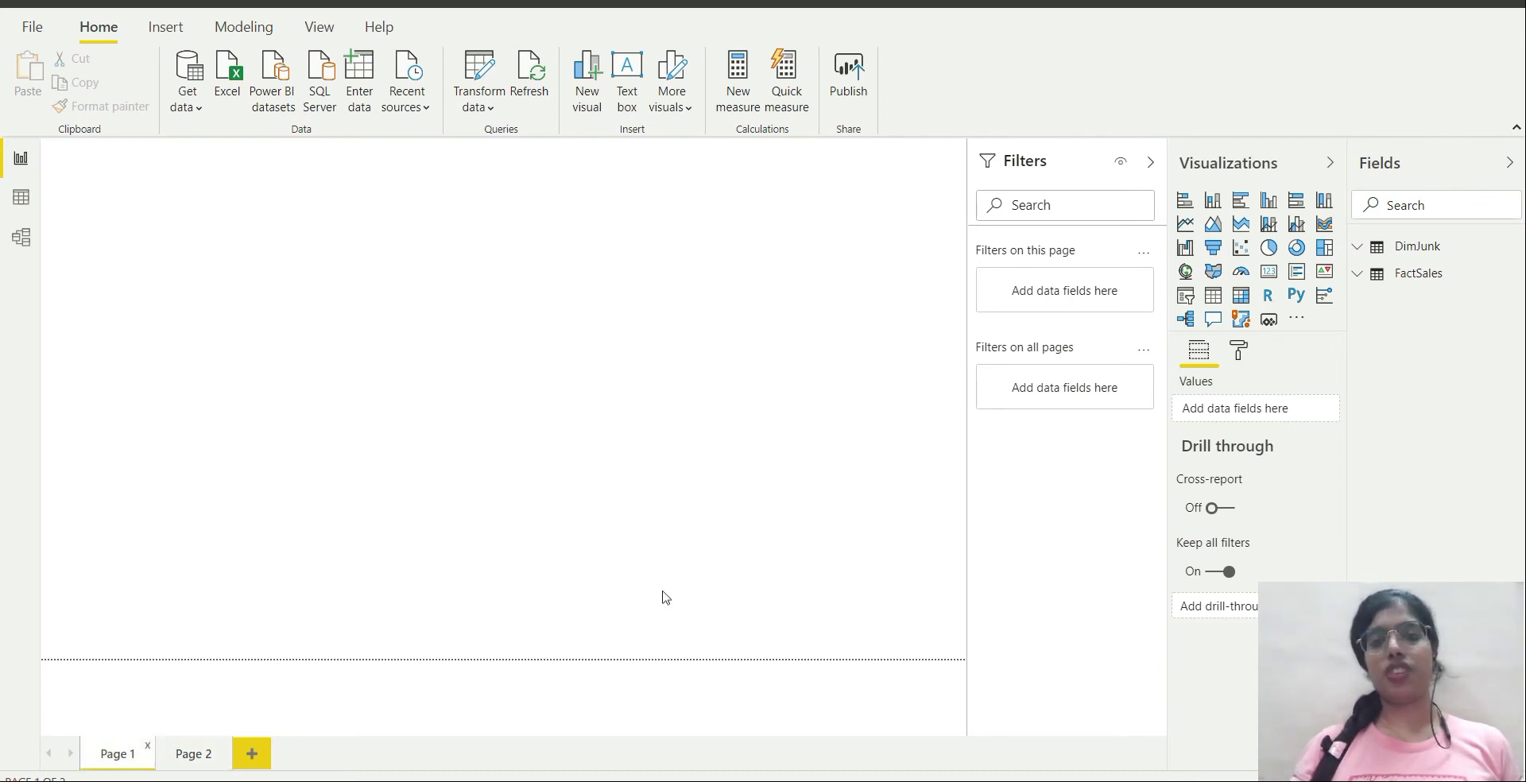
pyautogui.click(1419, 274)
pyautogui.rightClick(1406, 277)
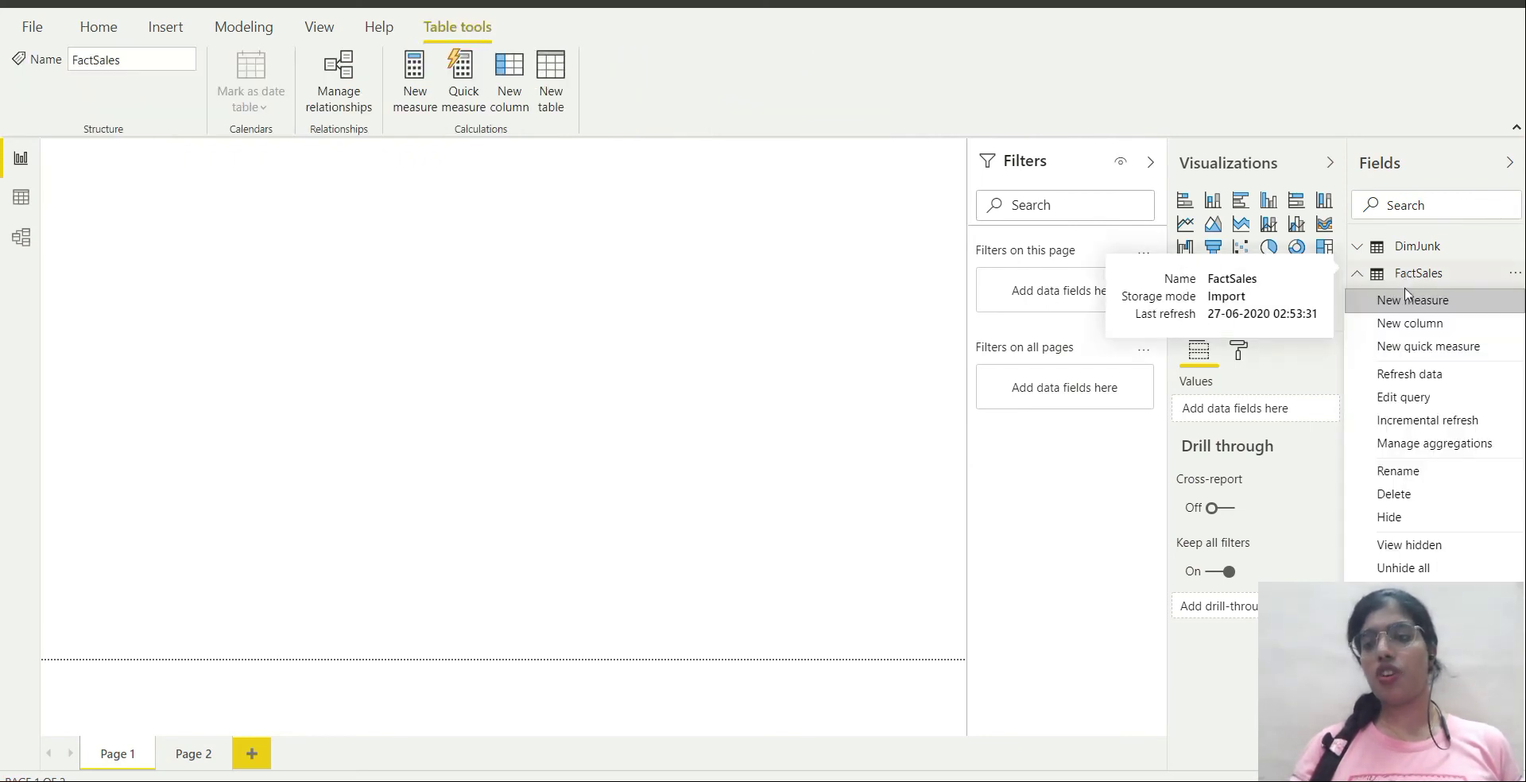
pyautogui.click(1405, 304)
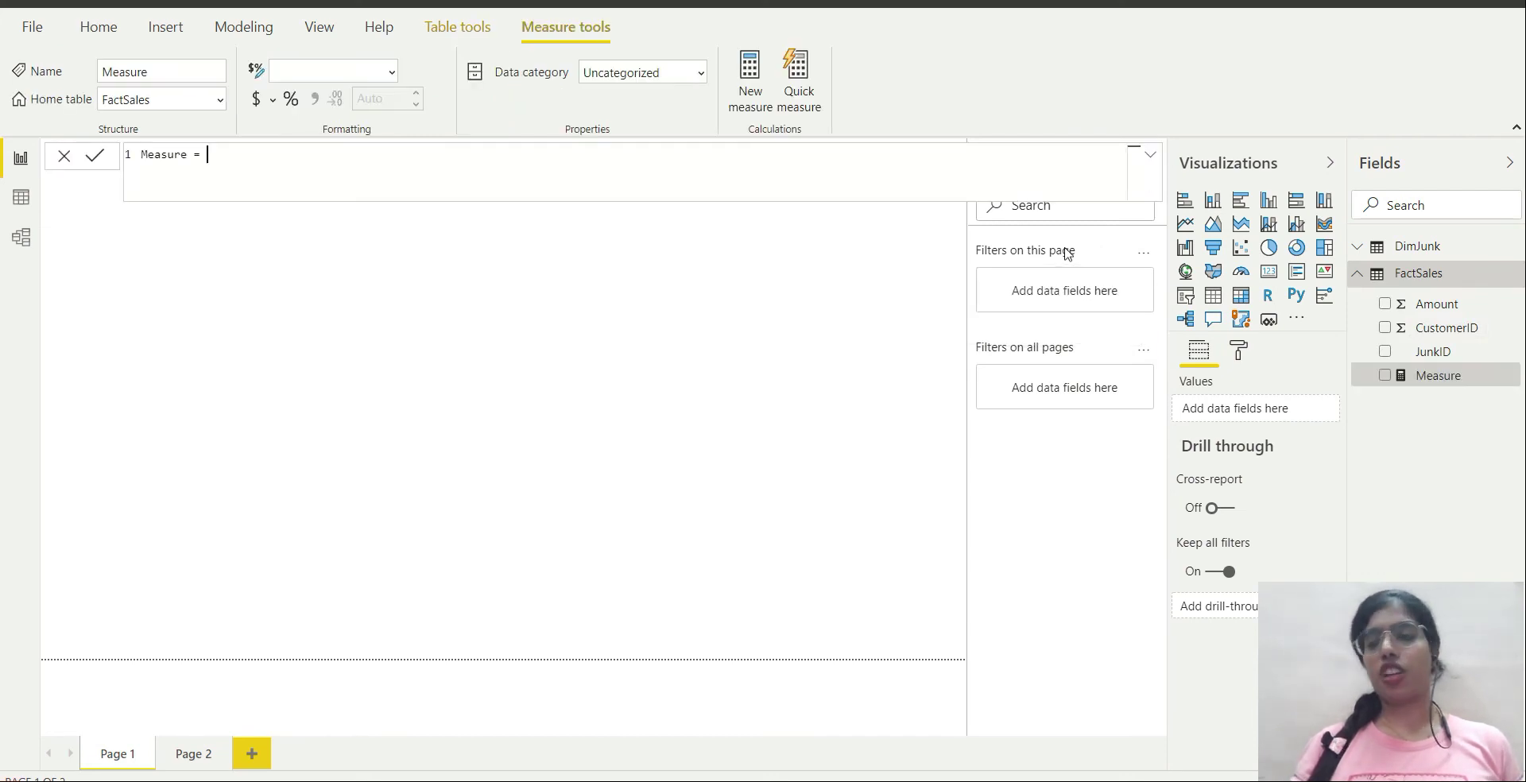
pyautogui.press('BackSpace')
pyautogui.press('BackSpace')
pyautogui.press('BackSpace')
pyautogui.press('BackSpace')
pyautogui.press('BackSpace')
pyautogui.press('BackSpace')
pyautogui.press('BackSpace')
pyautogui.press('BackSpace')
pyautogui.press('BackSpace')
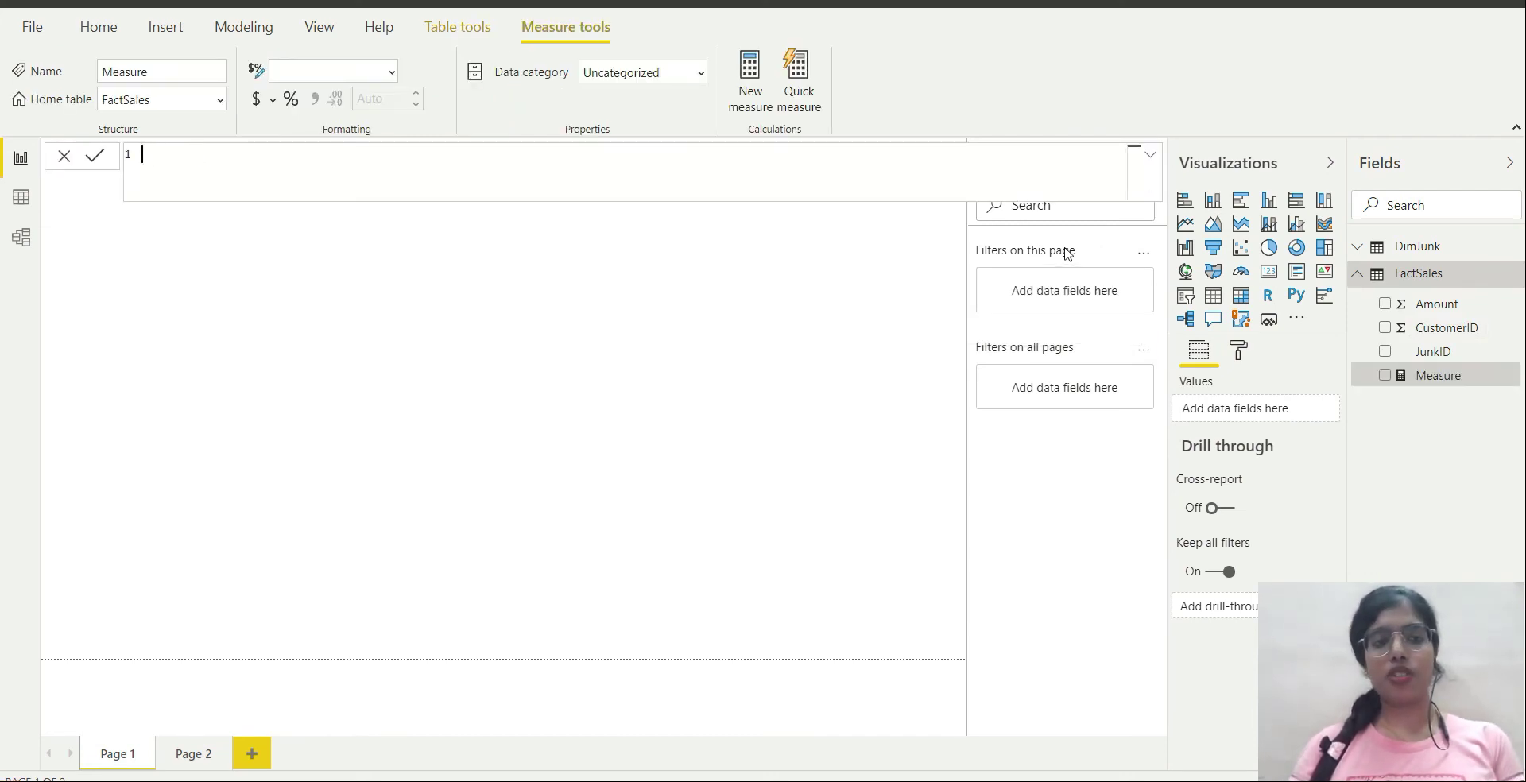
pyautogui.write('Sum o')
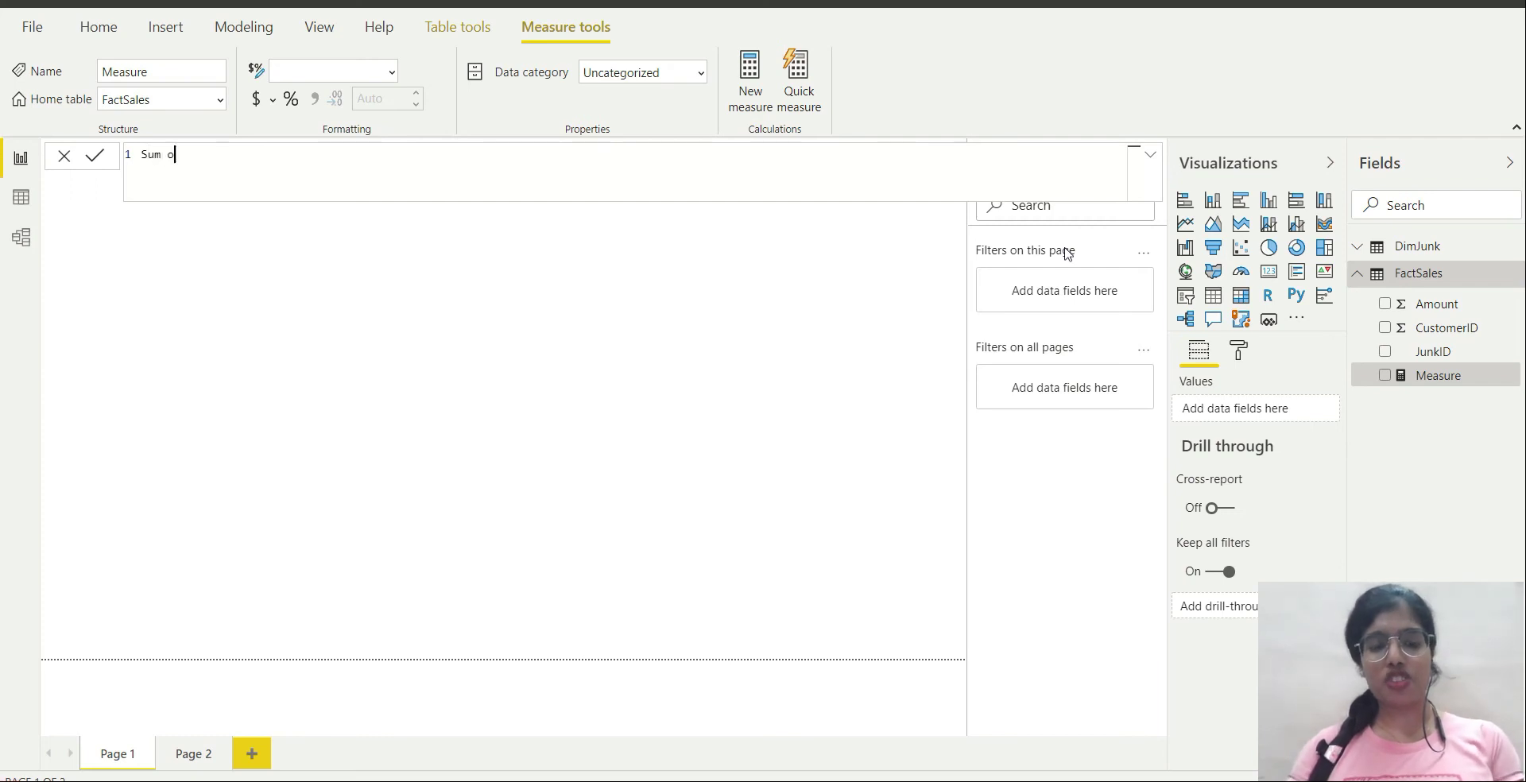
pyautogui.write('f Sales Amount')
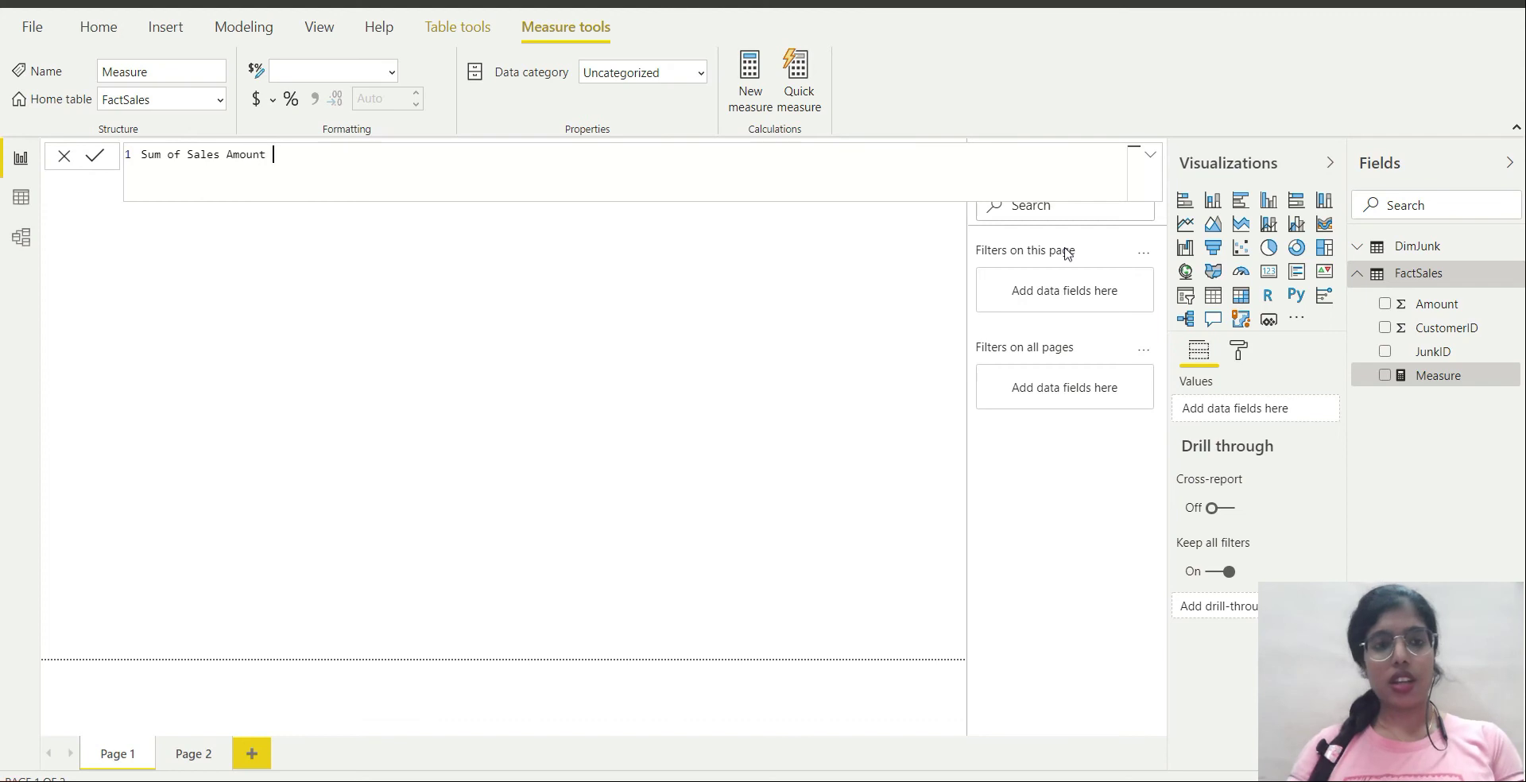
pyautogui.write(' = SUM')
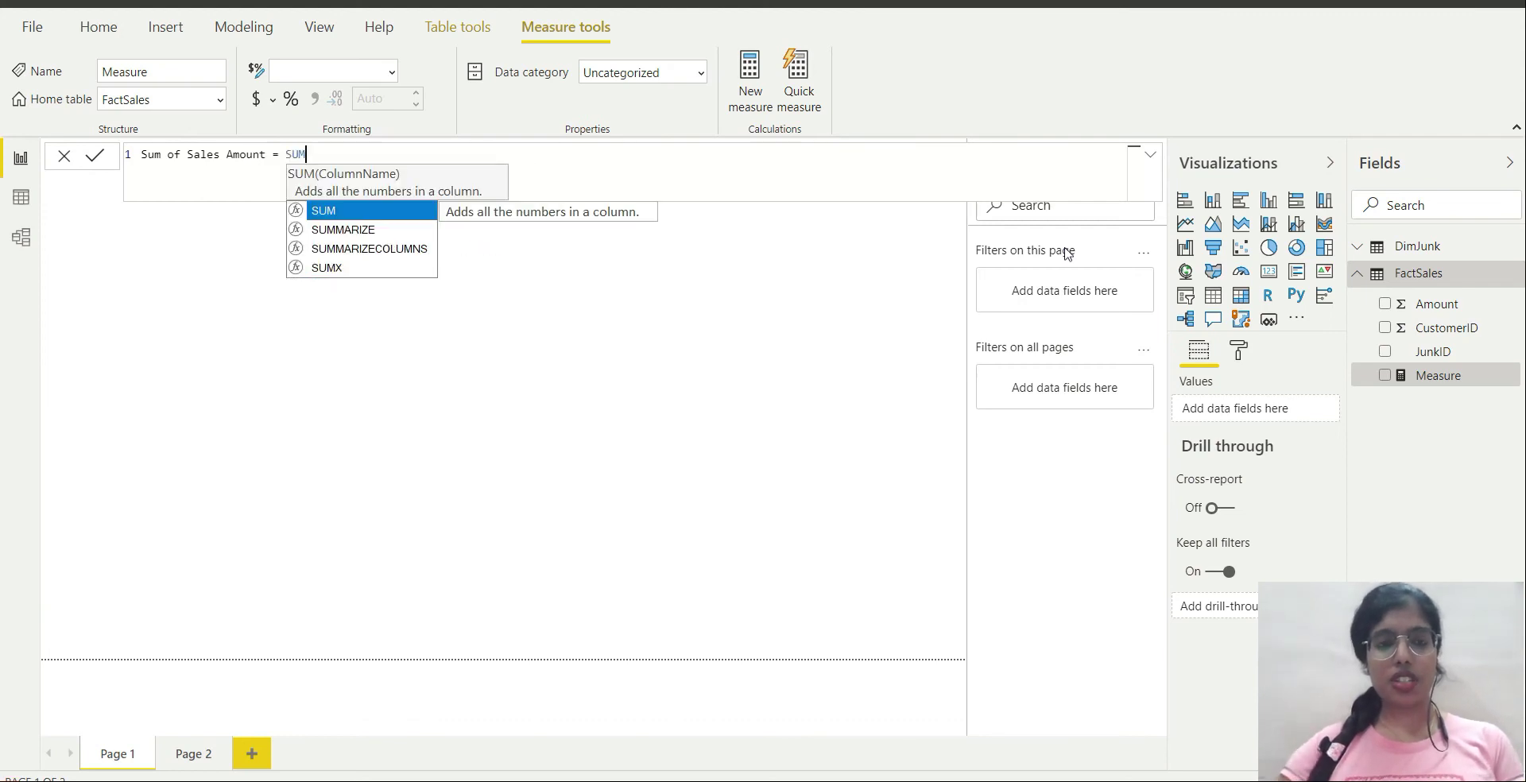
pyautogui.write('X (')
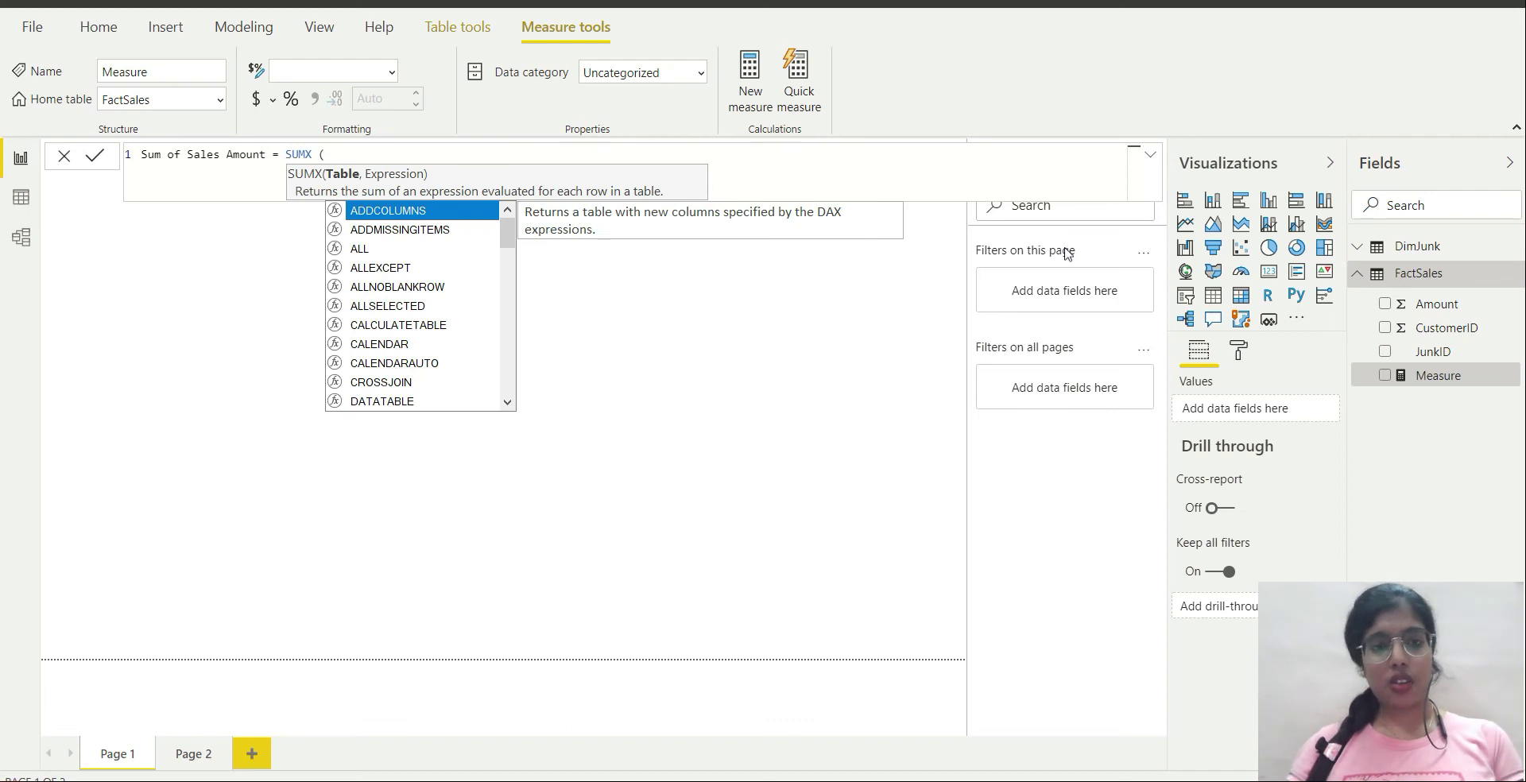
pyautogui.write('FactSales,')
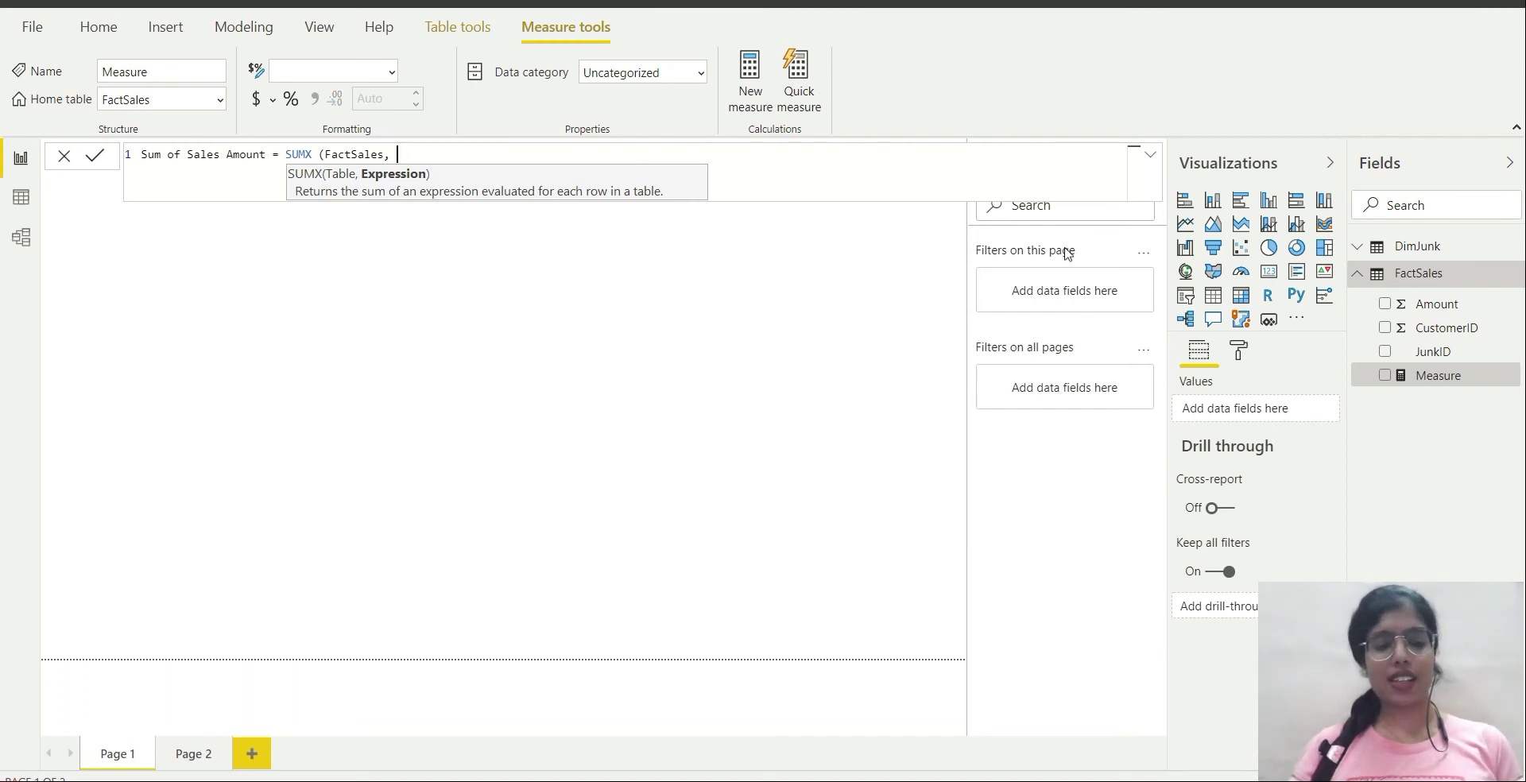
# - Complete the measure as SUMX(FactSales, FactSales[Amount]) and commit it
pyautogui.hotkey('shift', 'Return')
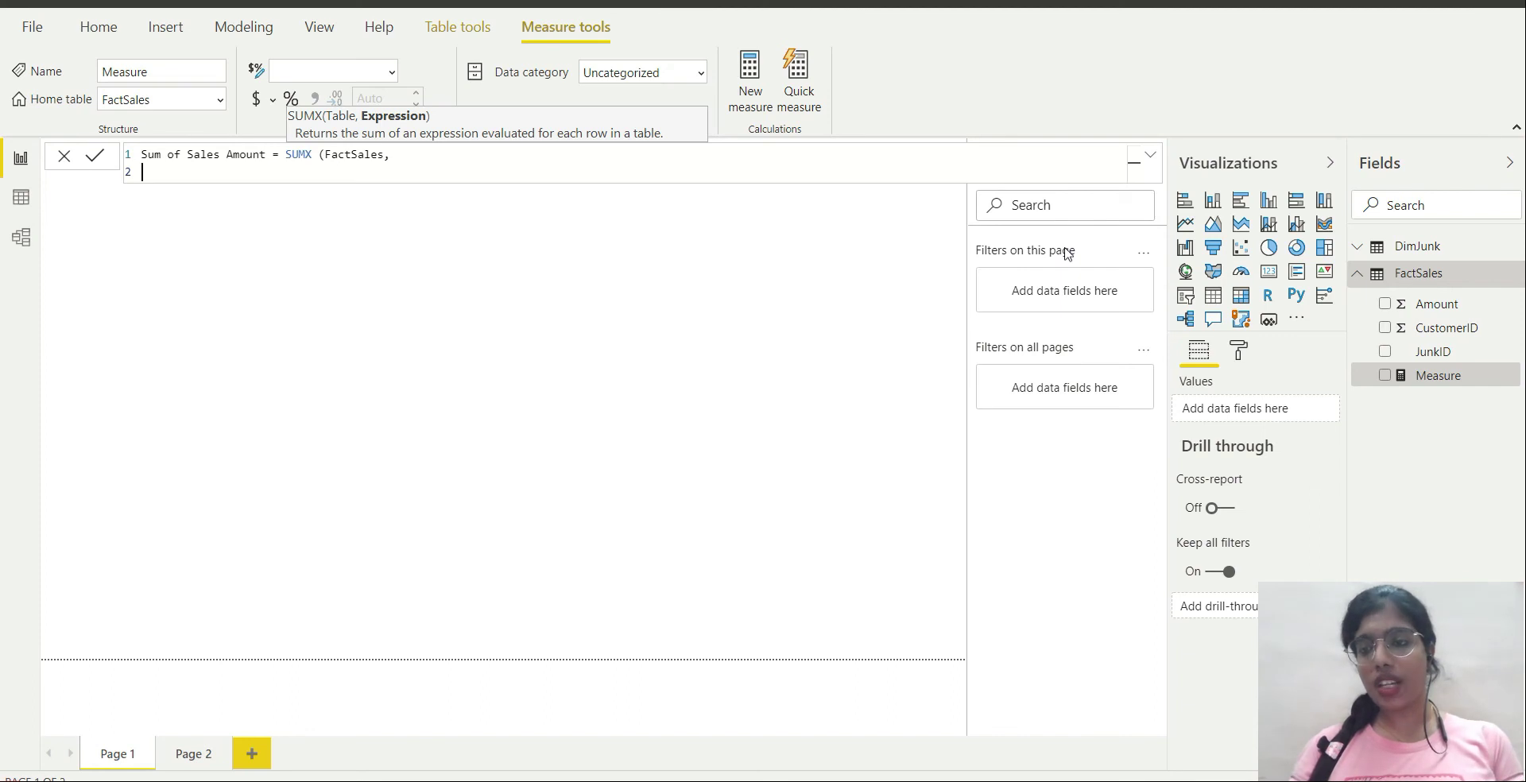
pyautogui.write('amo')
pyautogui.press('Tab')
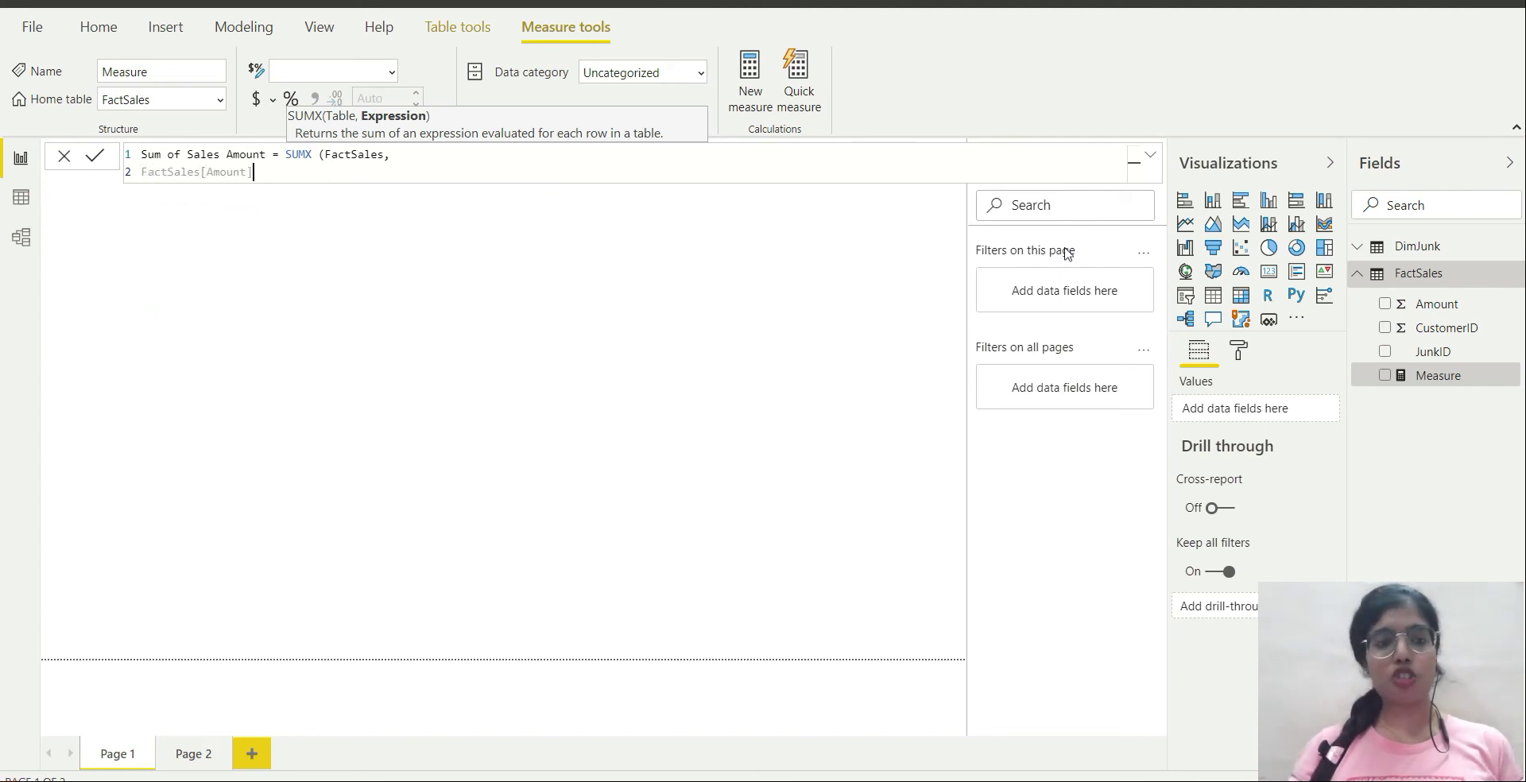
pyautogui.hotkey('shift', 'Return')
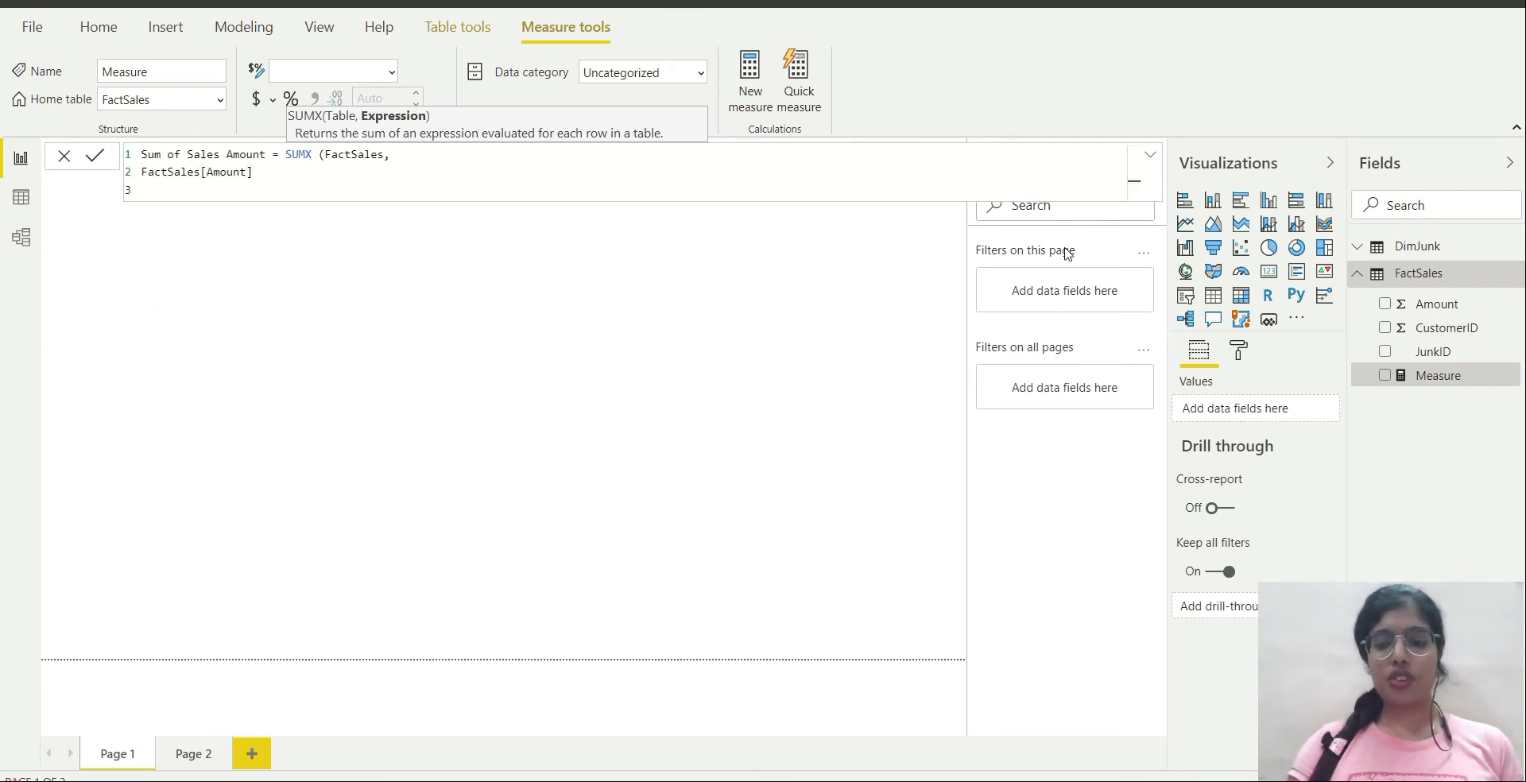
pyautogui.write(')')
pyautogui.press('Return')
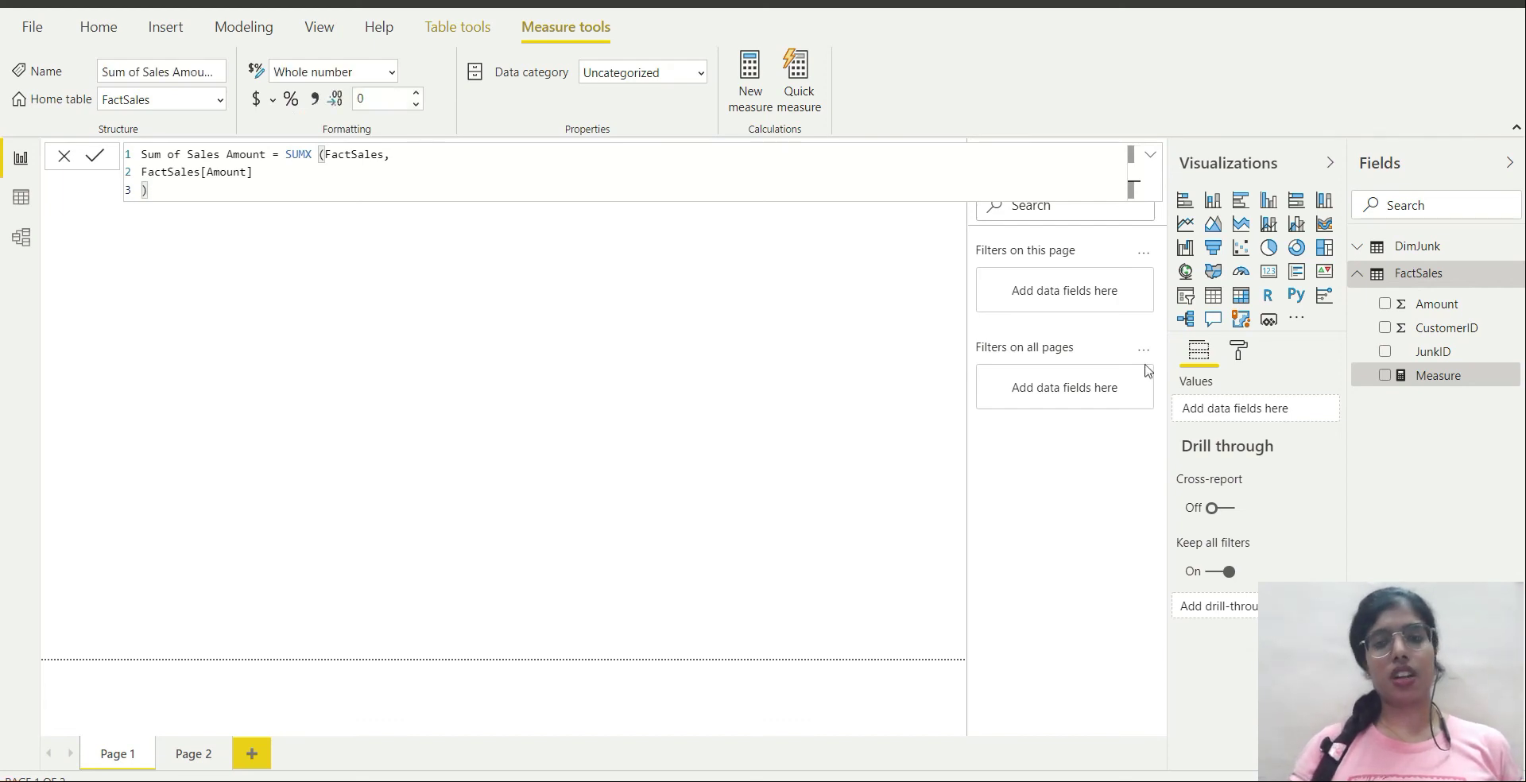
pyautogui.click(1418, 274)
pyautogui.click(1407, 247)
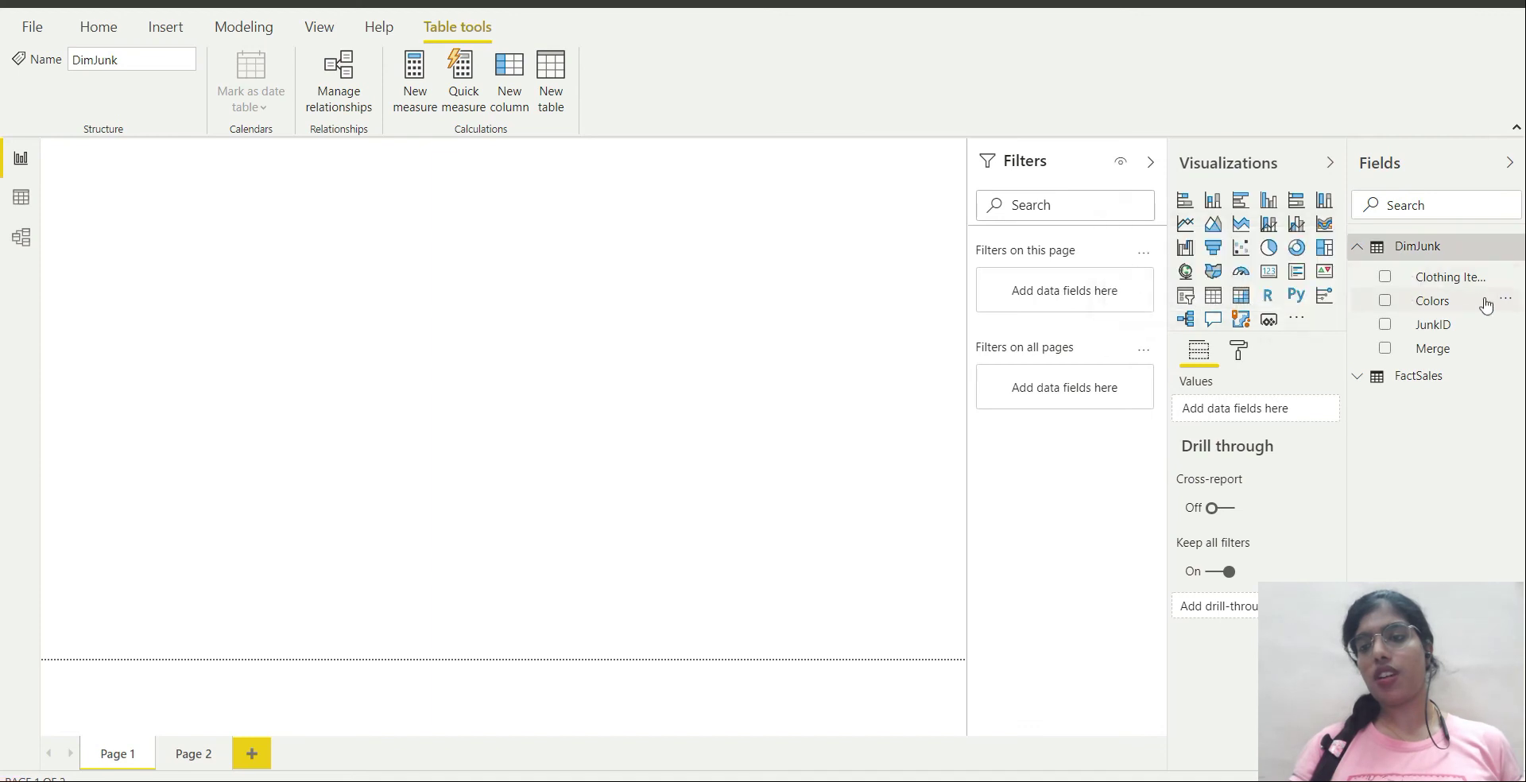
# - Build a table of Clothing Item, Colors and Sum of Sales Amount, enlarged to show every row
pyautogui.moveTo(1453, 279); pyautogui.dragTo(273, 295)
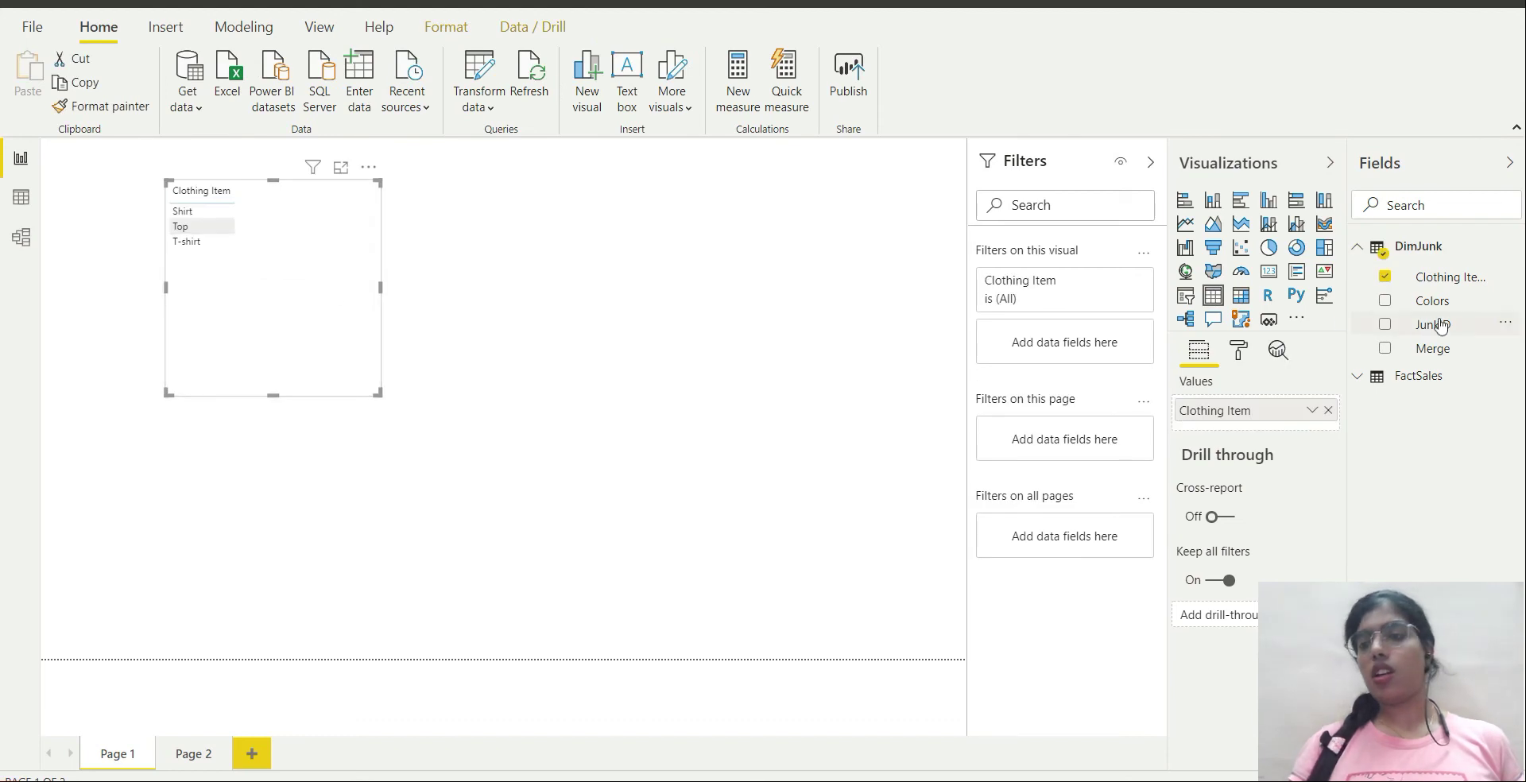
pyautogui.moveTo(1450, 308); pyautogui.dragTo(1277, 433)
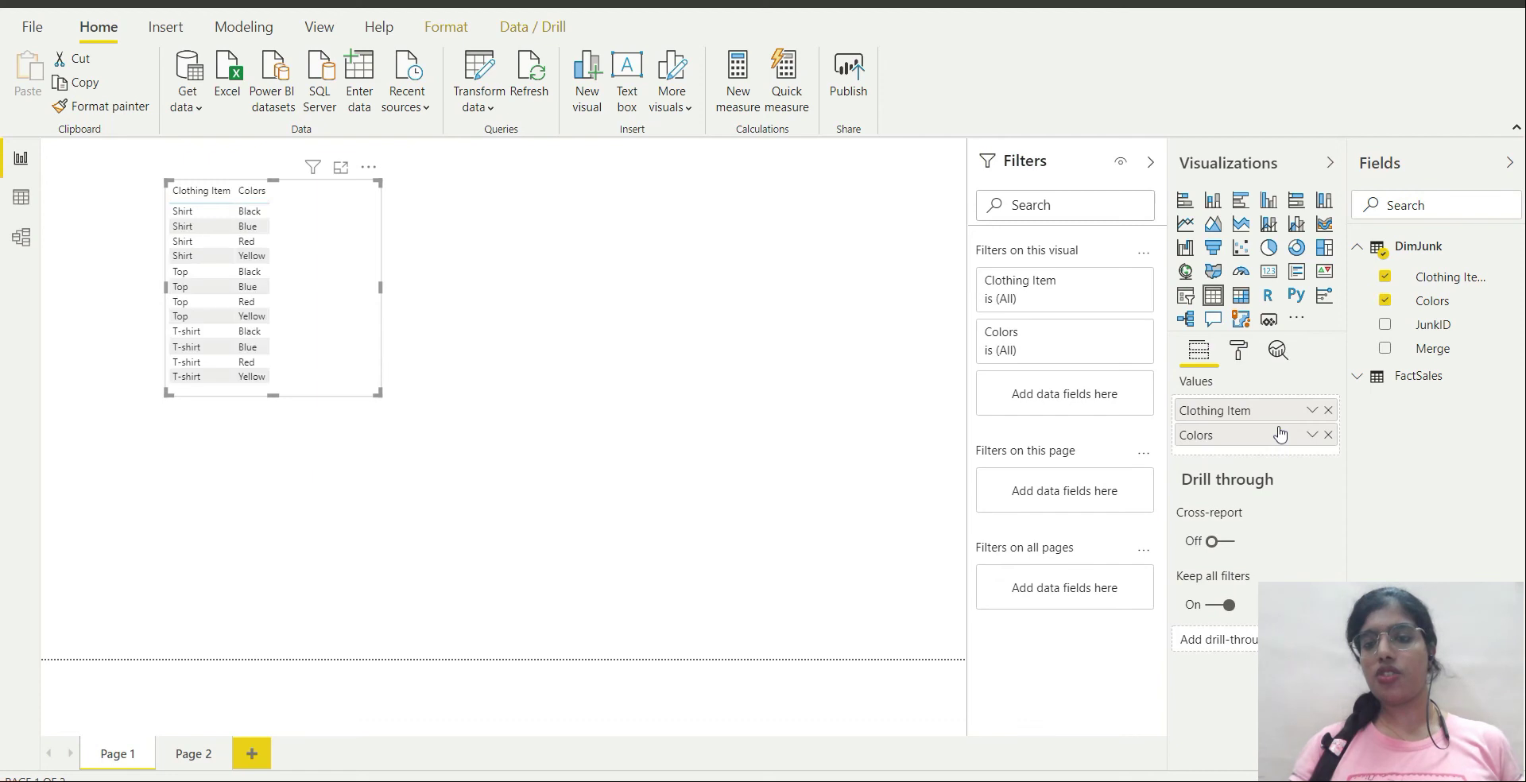
pyautogui.click(1422, 248)
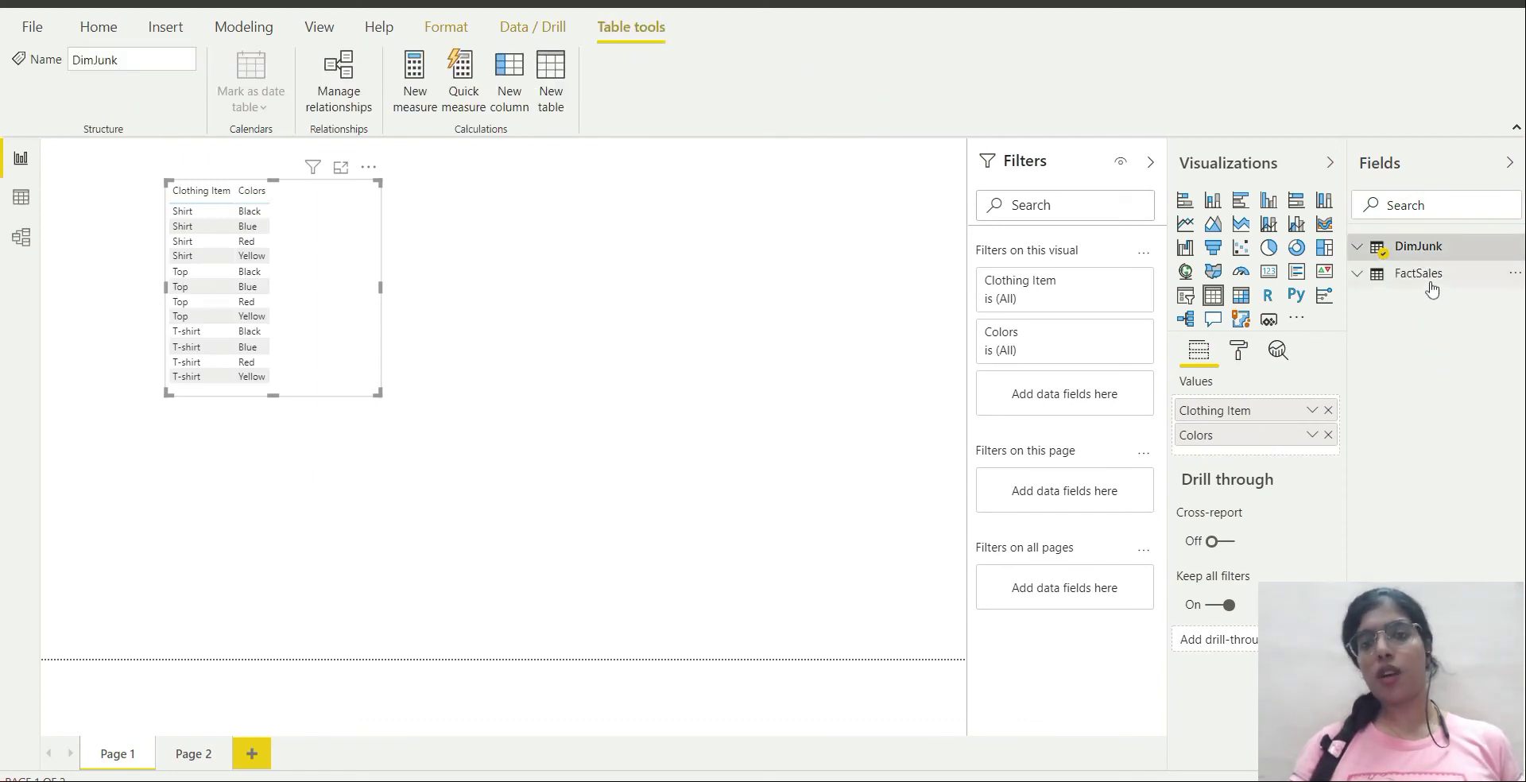
pyautogui.click(1425, 275)
pyautogui.moveTo(1451, 388); pyautogui.dragTo(1286, 455)
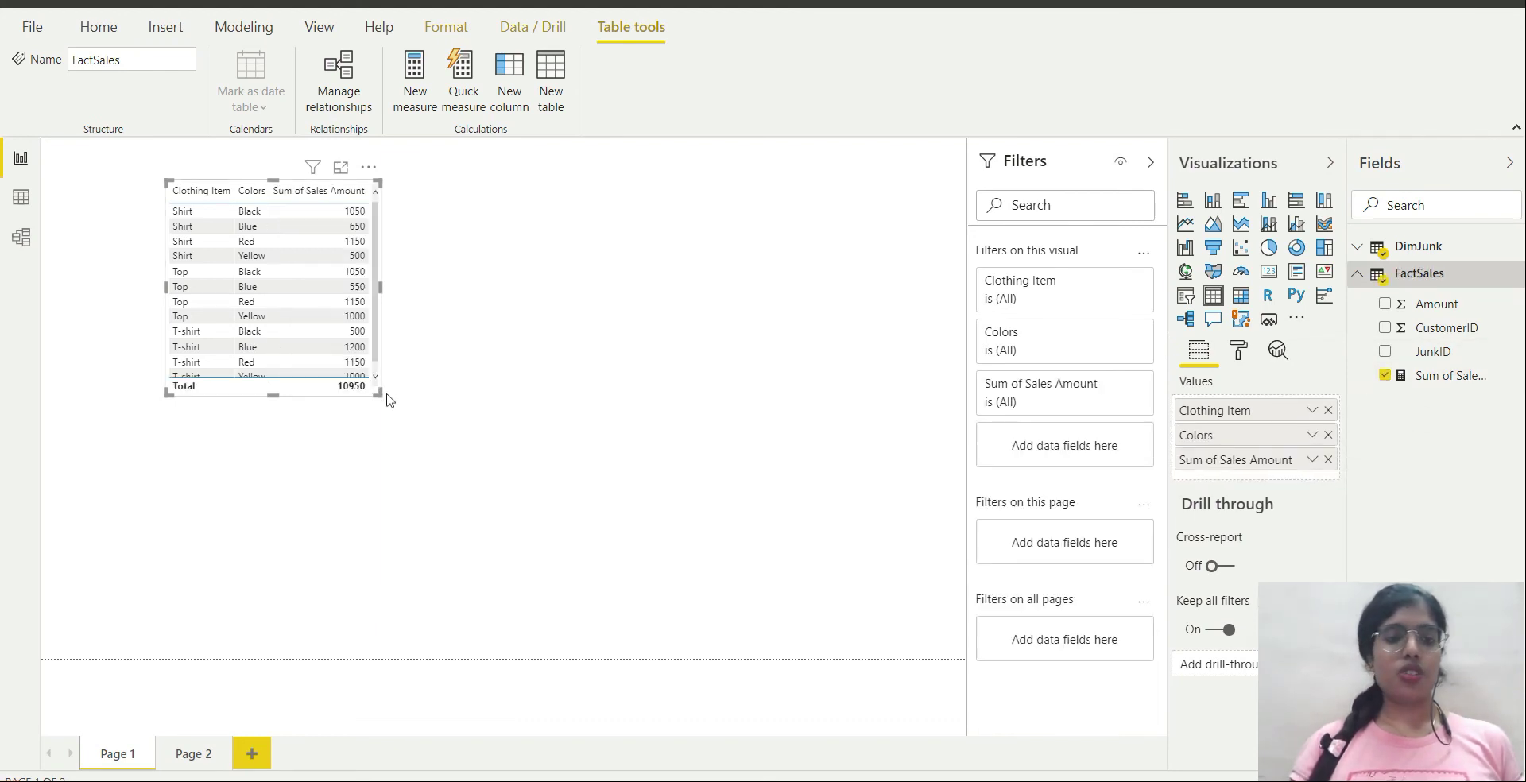
pyautogui.moveTo(380, 395); pyautogui.dragTo(600, 581)
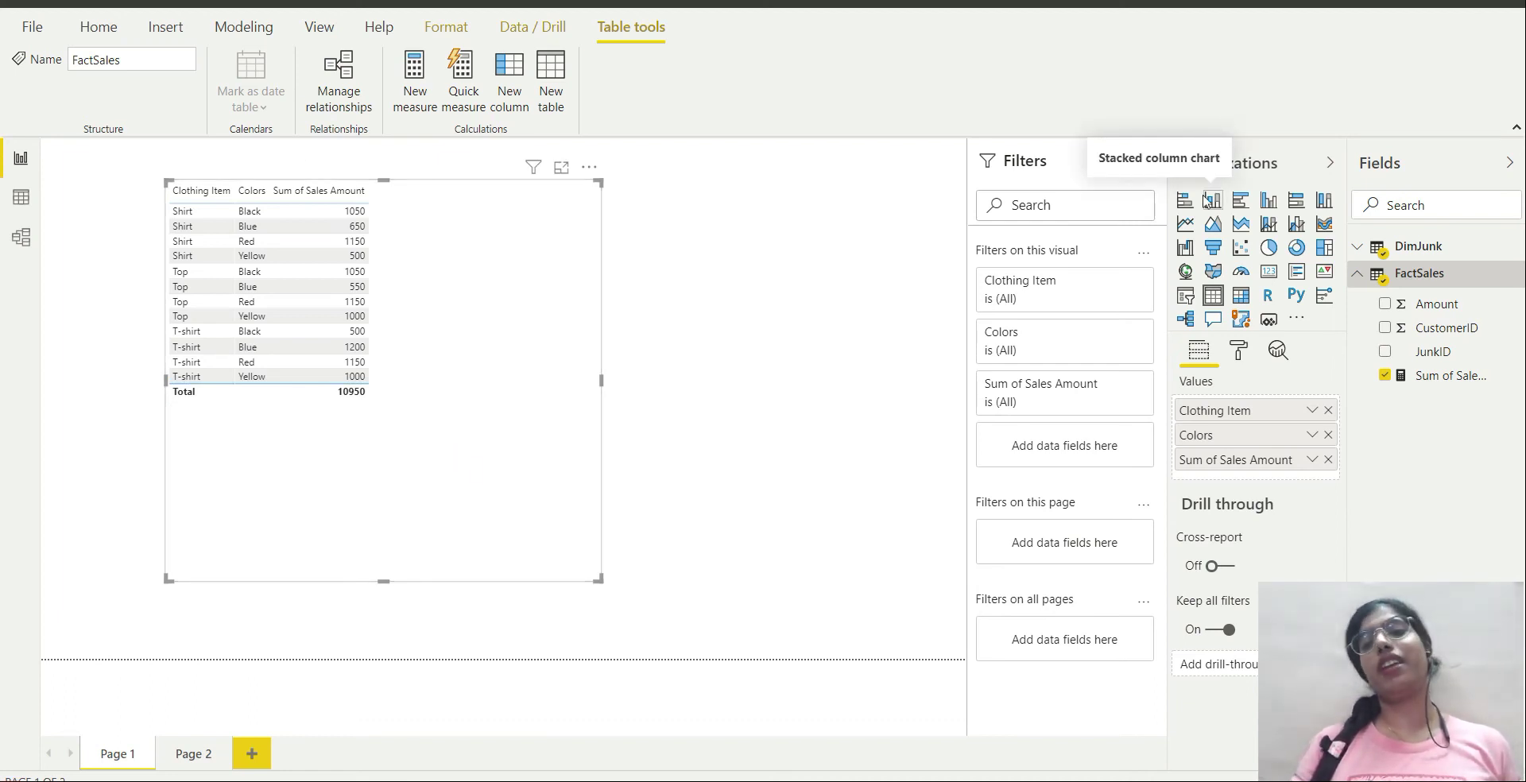
# - Convert the table into a clustered column chart, widened and moved lower on the page
pyautogui.click(1269, 202)
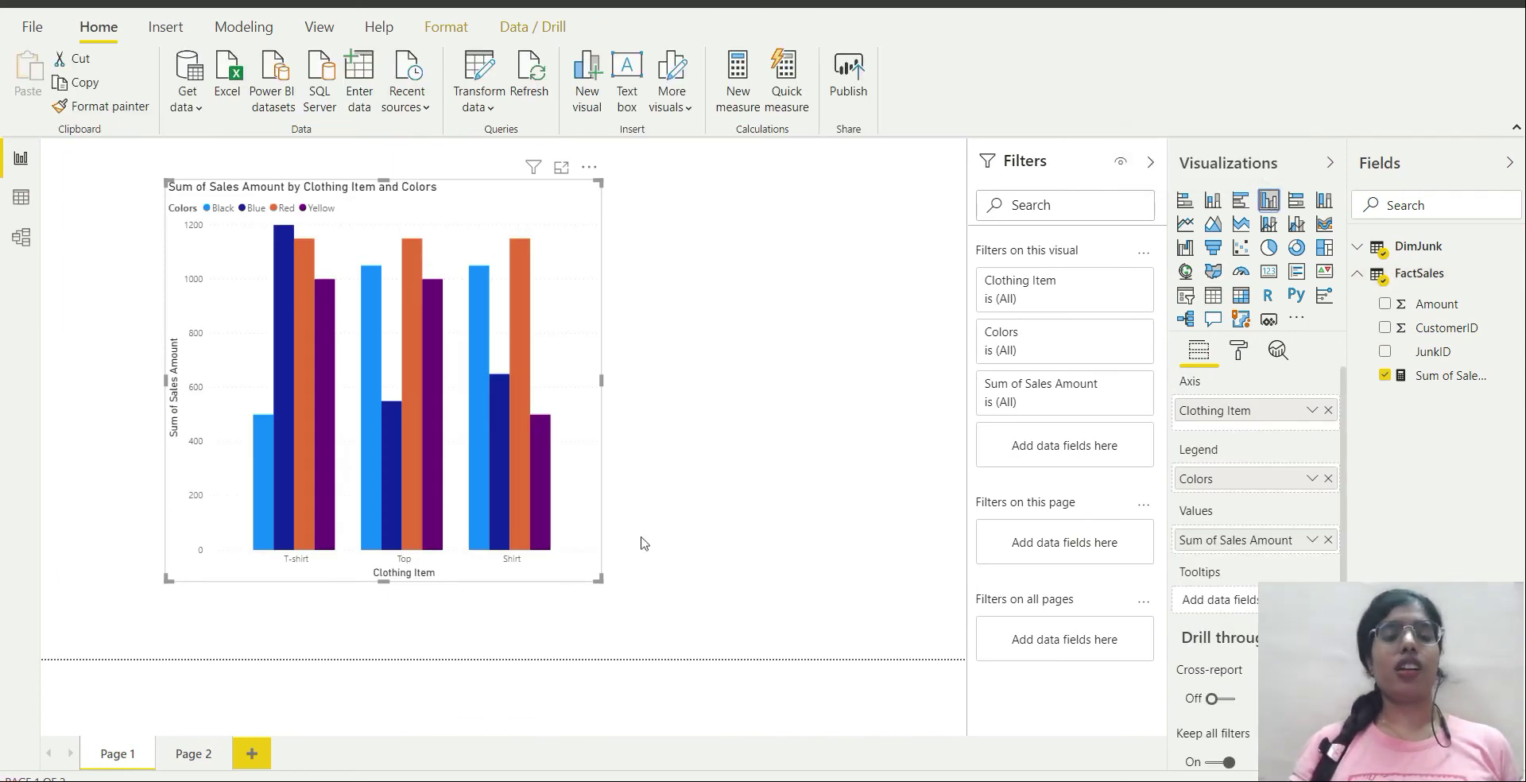
pyautogui.moveTo(580, 538); pyautogui.dragTo(858, 609)
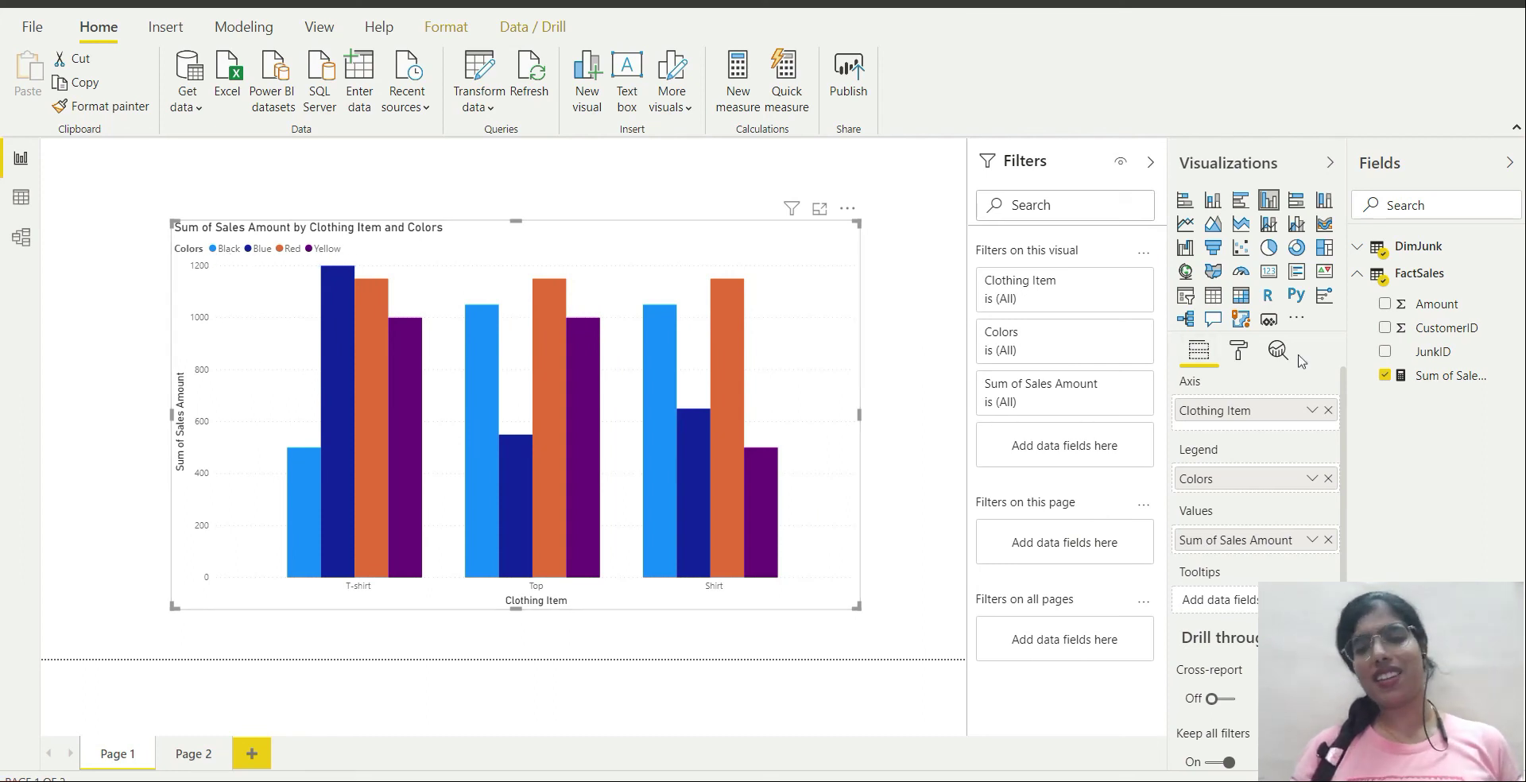
pyautogui.click(1238, 351)
pyautogui.scroll(-3, 1216, 543)
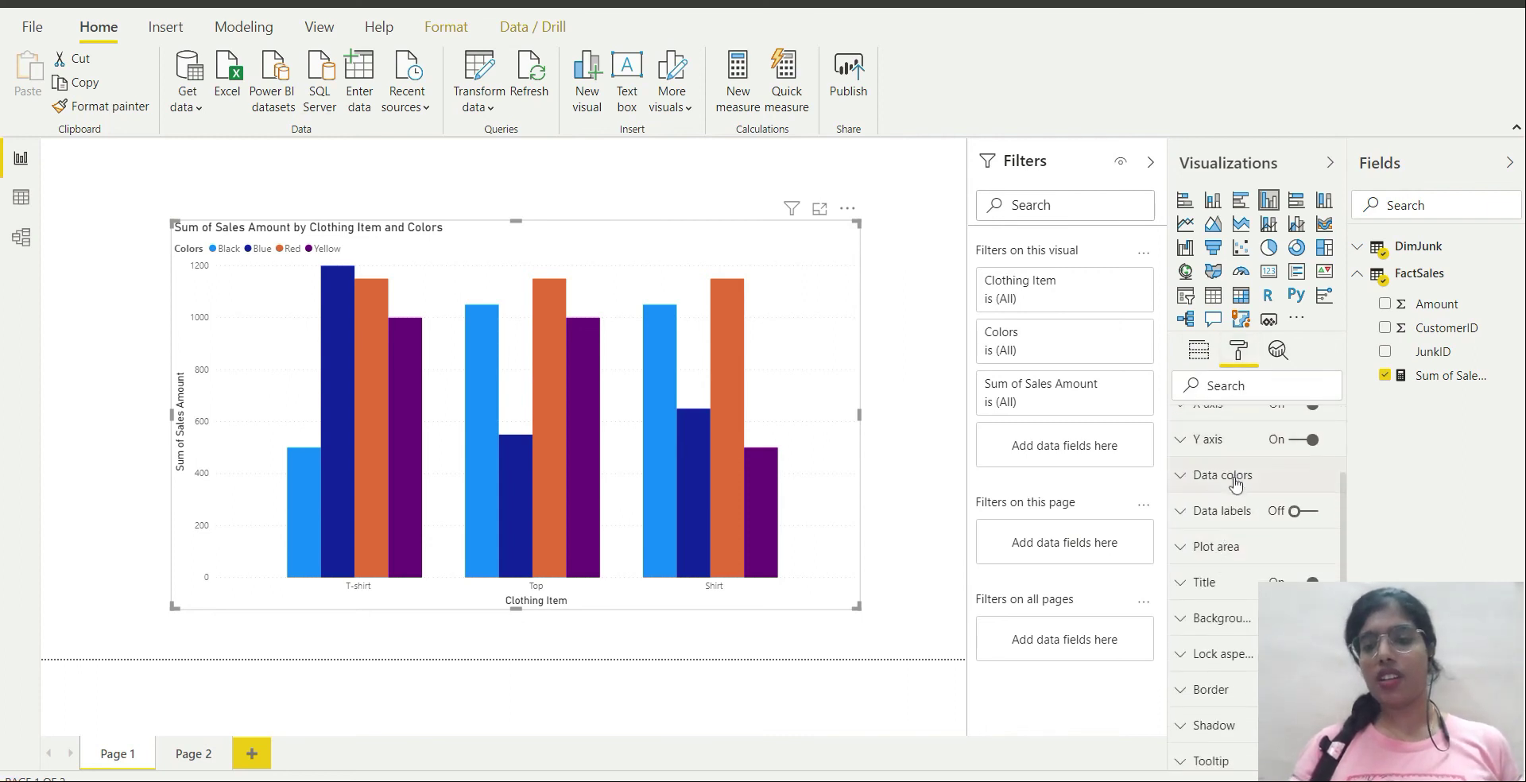
# - Colour the Black series black, Blue light blue, and Red a lighter red
pyautogui.click(1234, 477)
pyautogui.scroll(-2, 1255, 553)
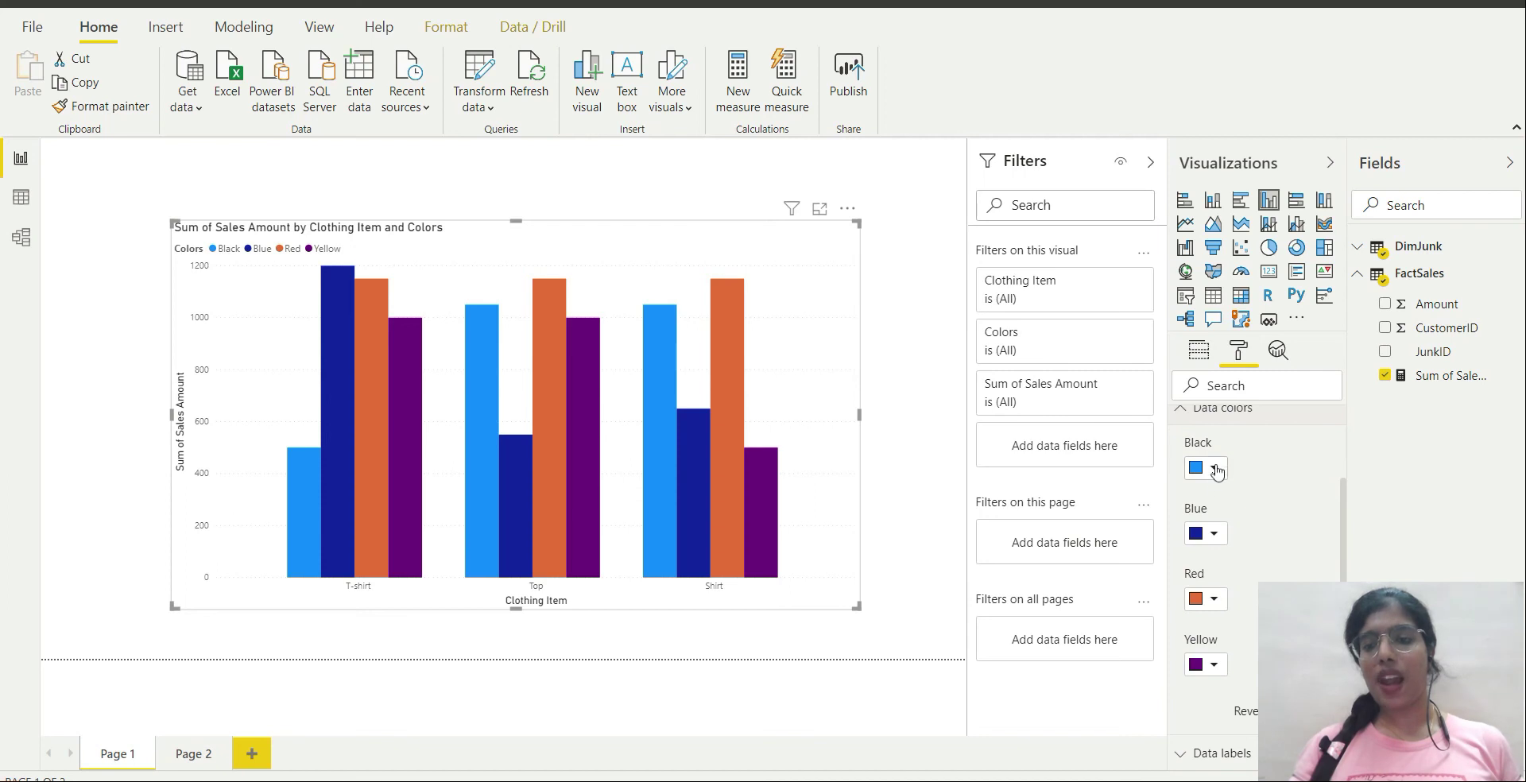
pyautogui.click(1213, 468)
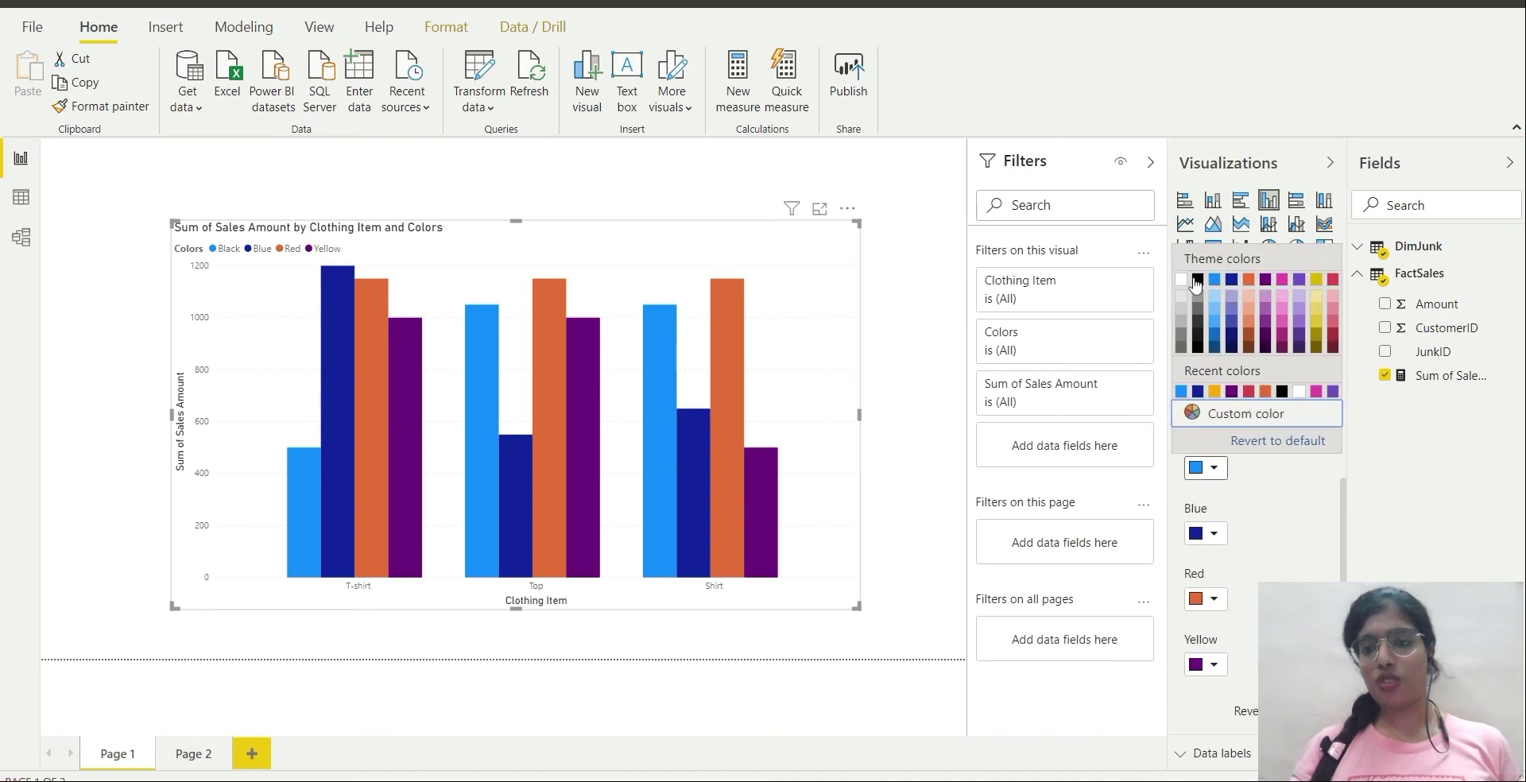
pyautogui.press('Escape')
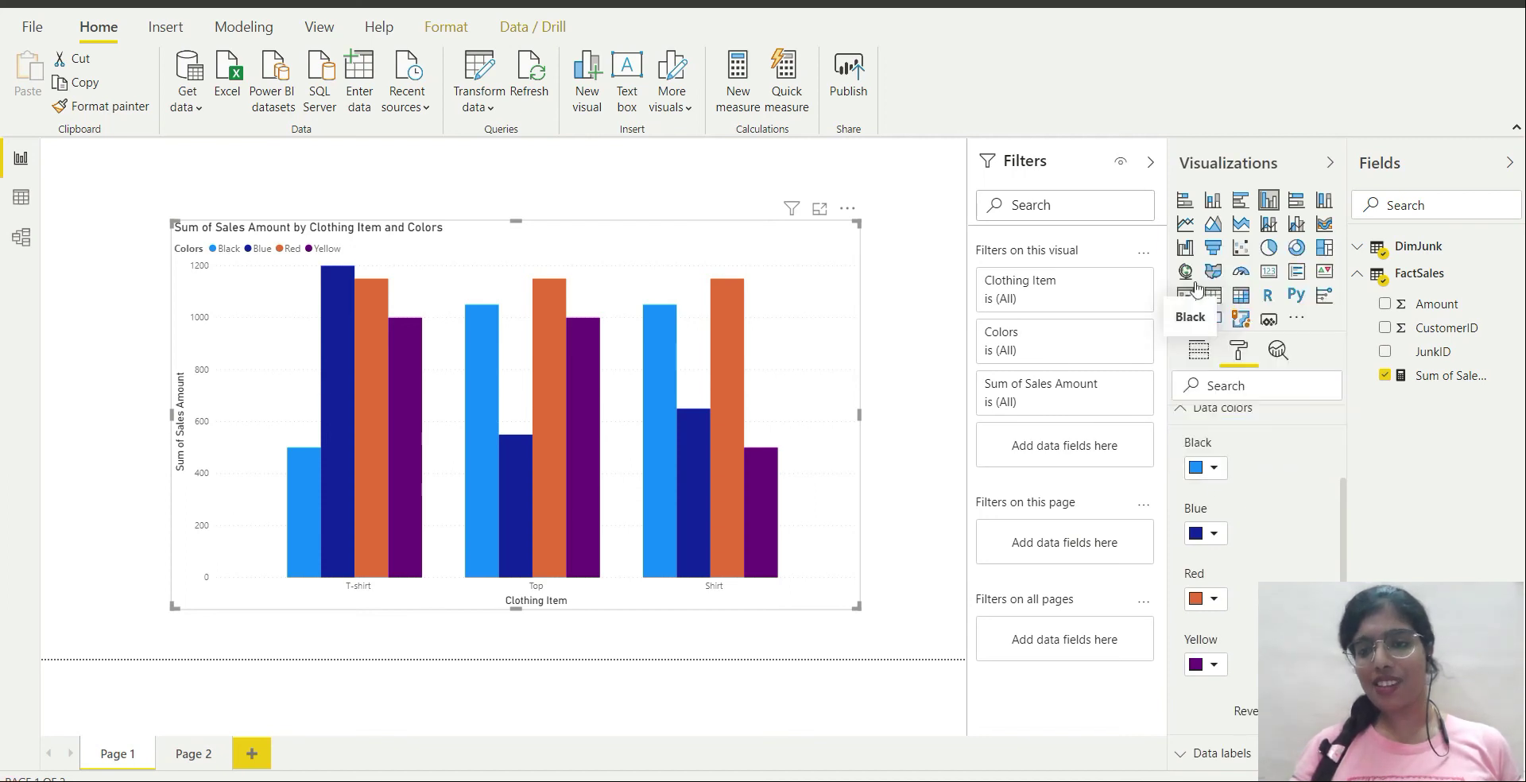
pyautogui.click(1213, 468)
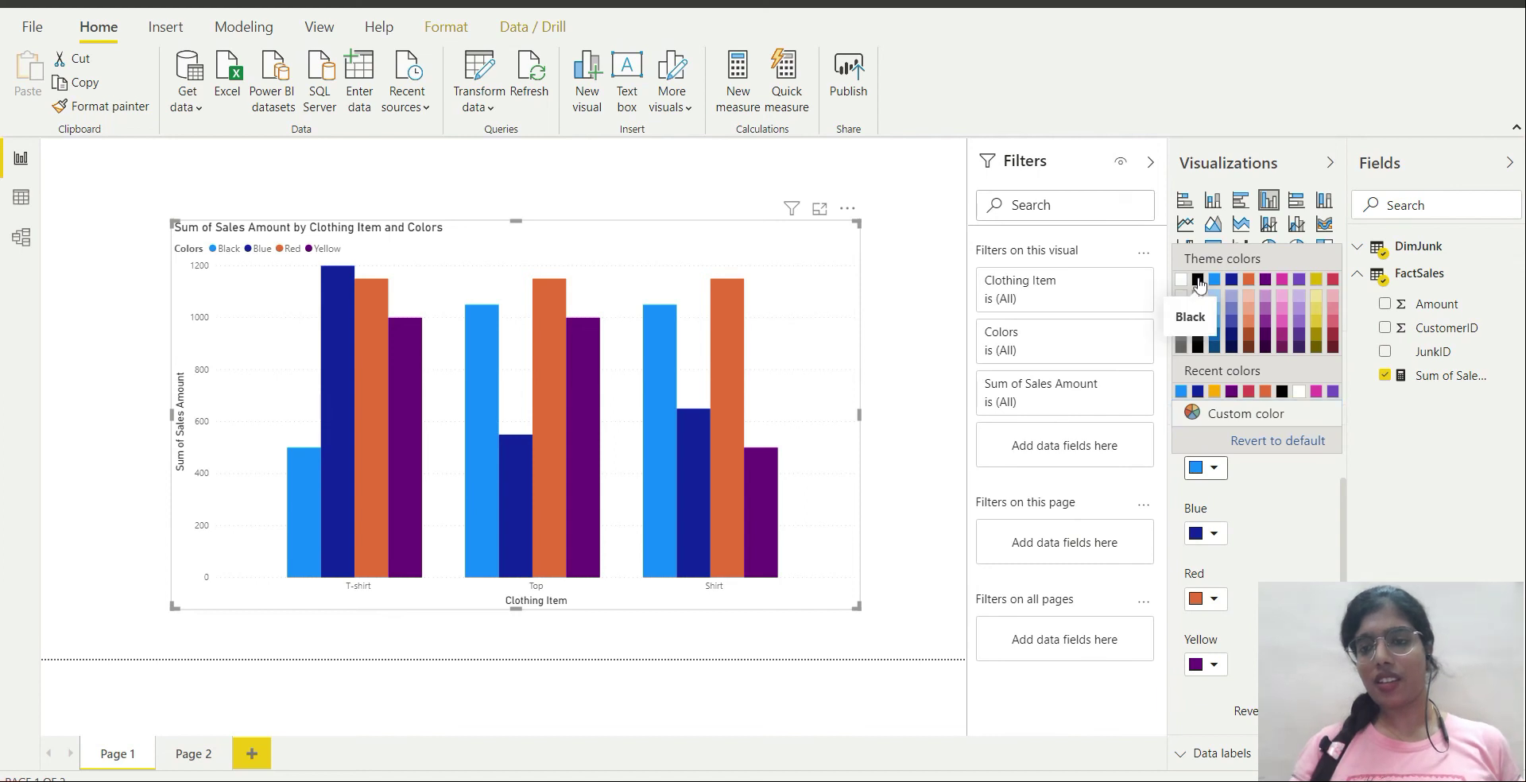
pyautogui.click(1199, 280)
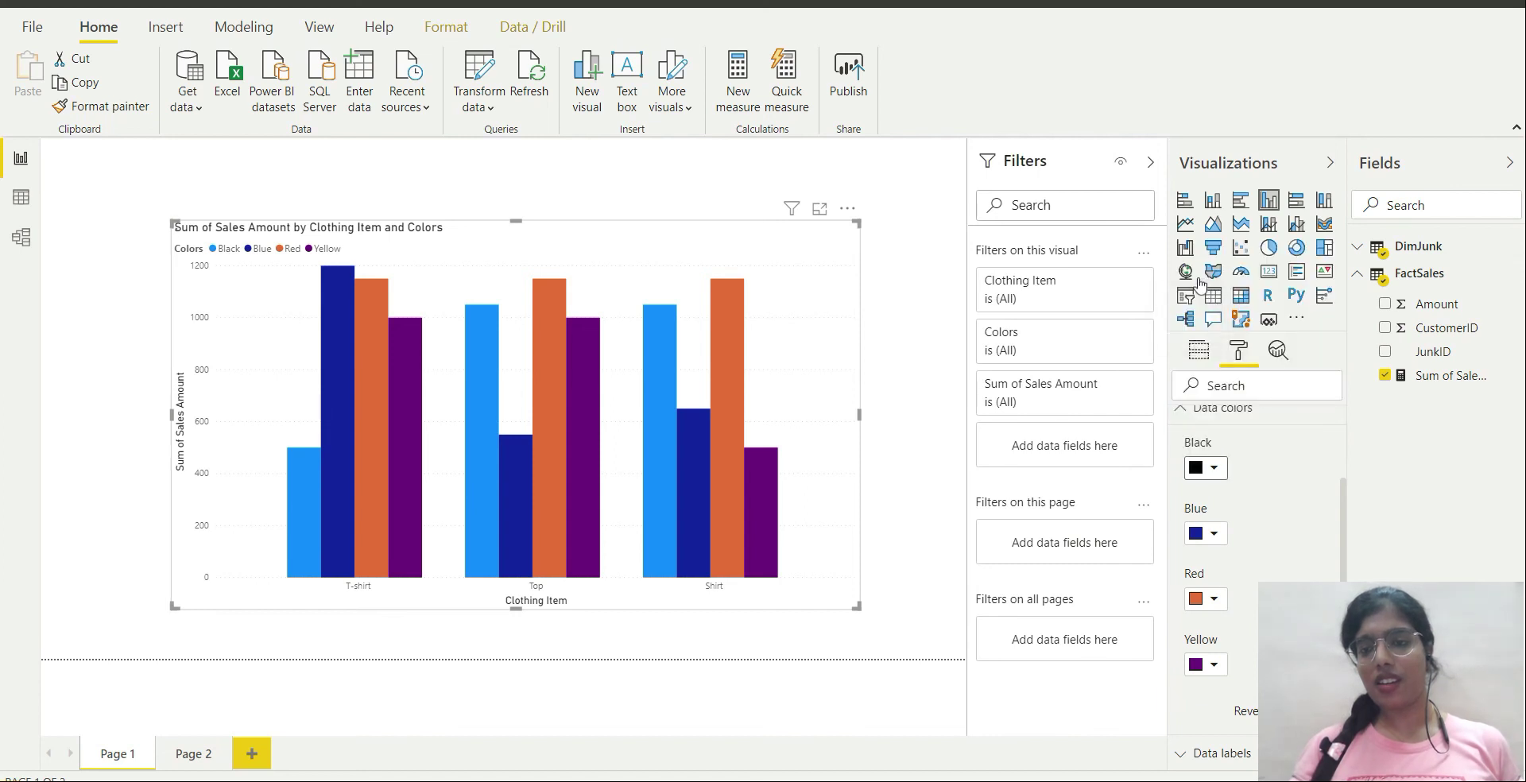
pyautogui.click(1214, 534)
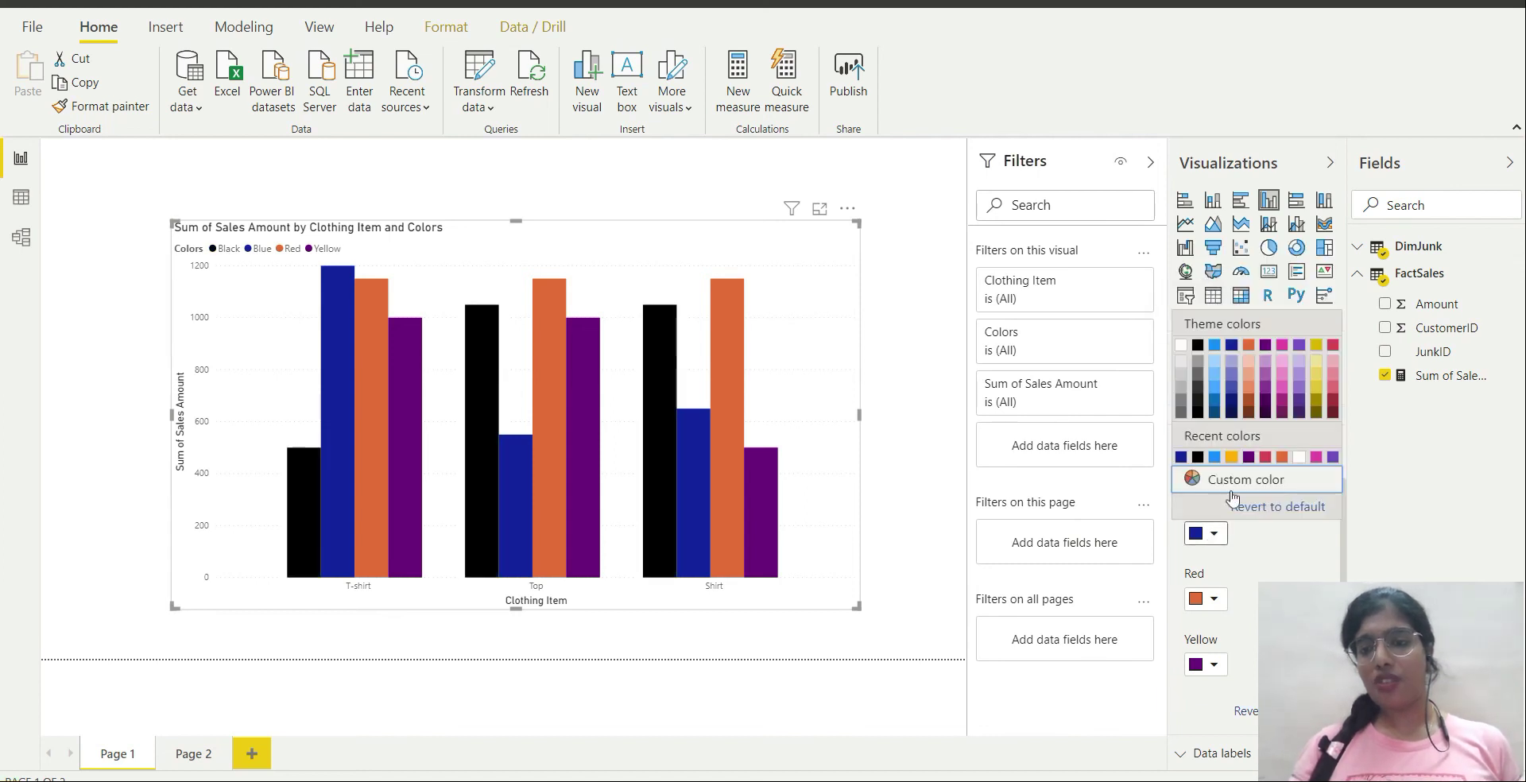
pyautogui.click(1216, 386)
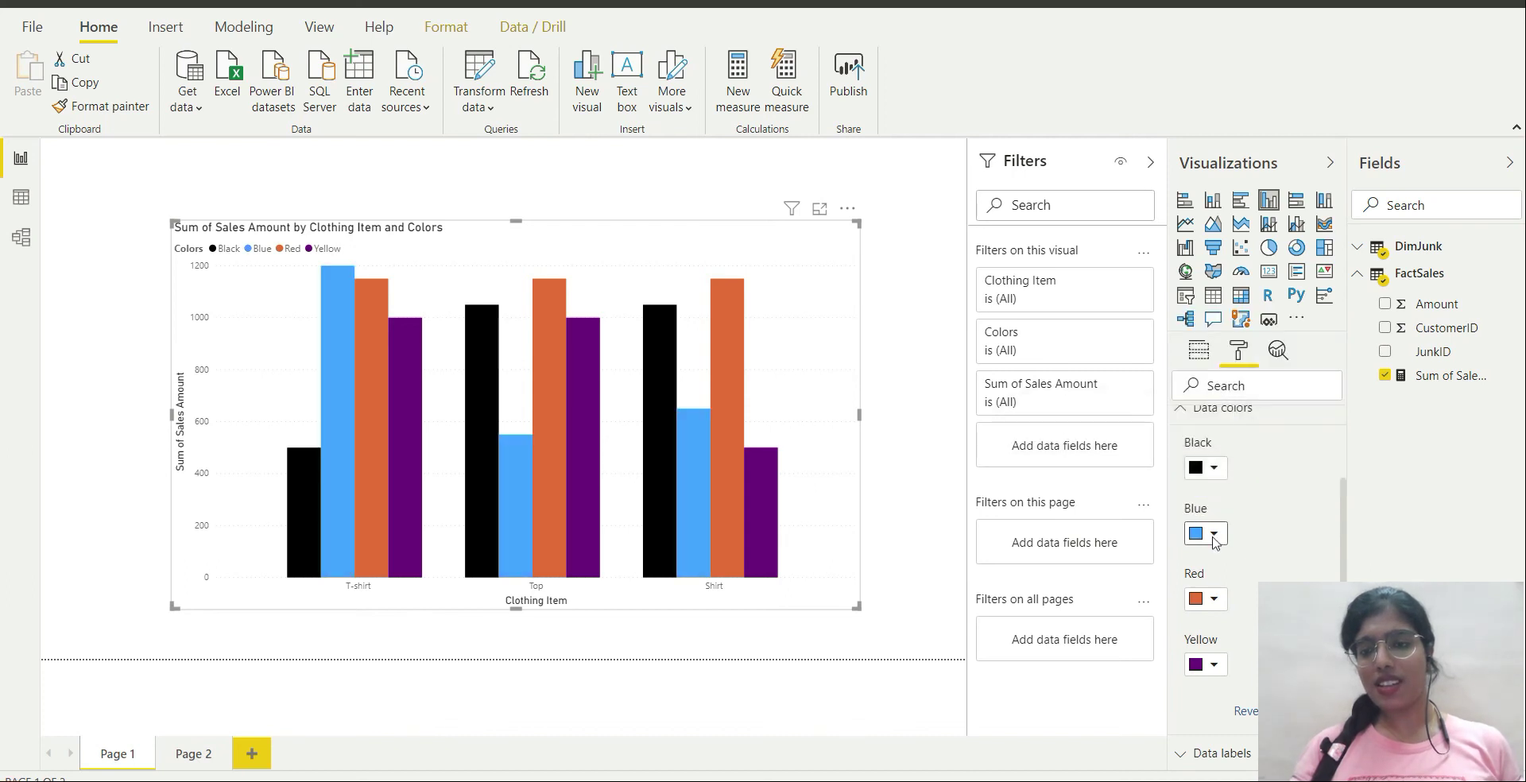
pyautogui.click(1214, 600)
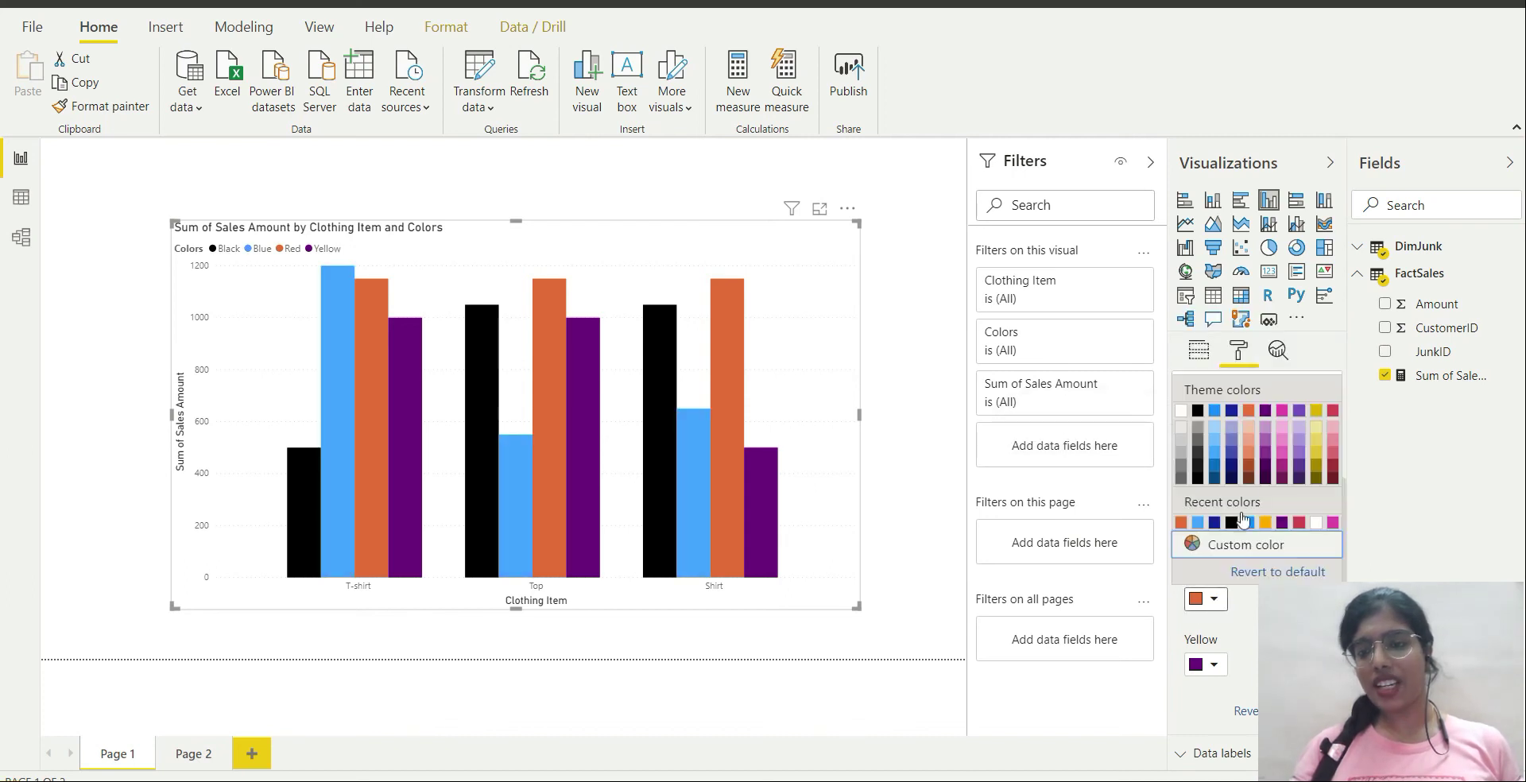
pyautogui.click(1336, 466)
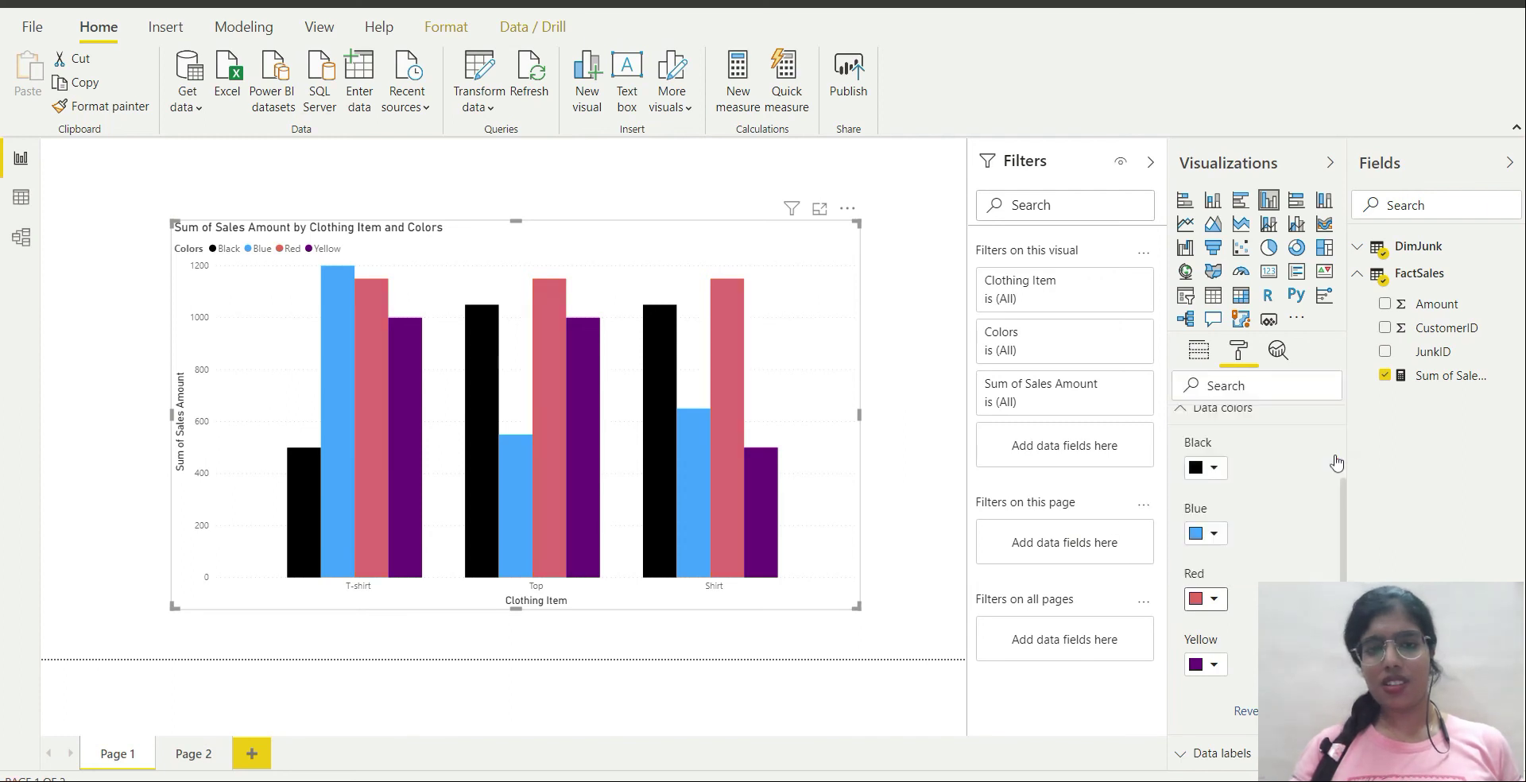
# - Give the Yellow series the custom colour ffaa00
pyautogui.click(1215, 668)
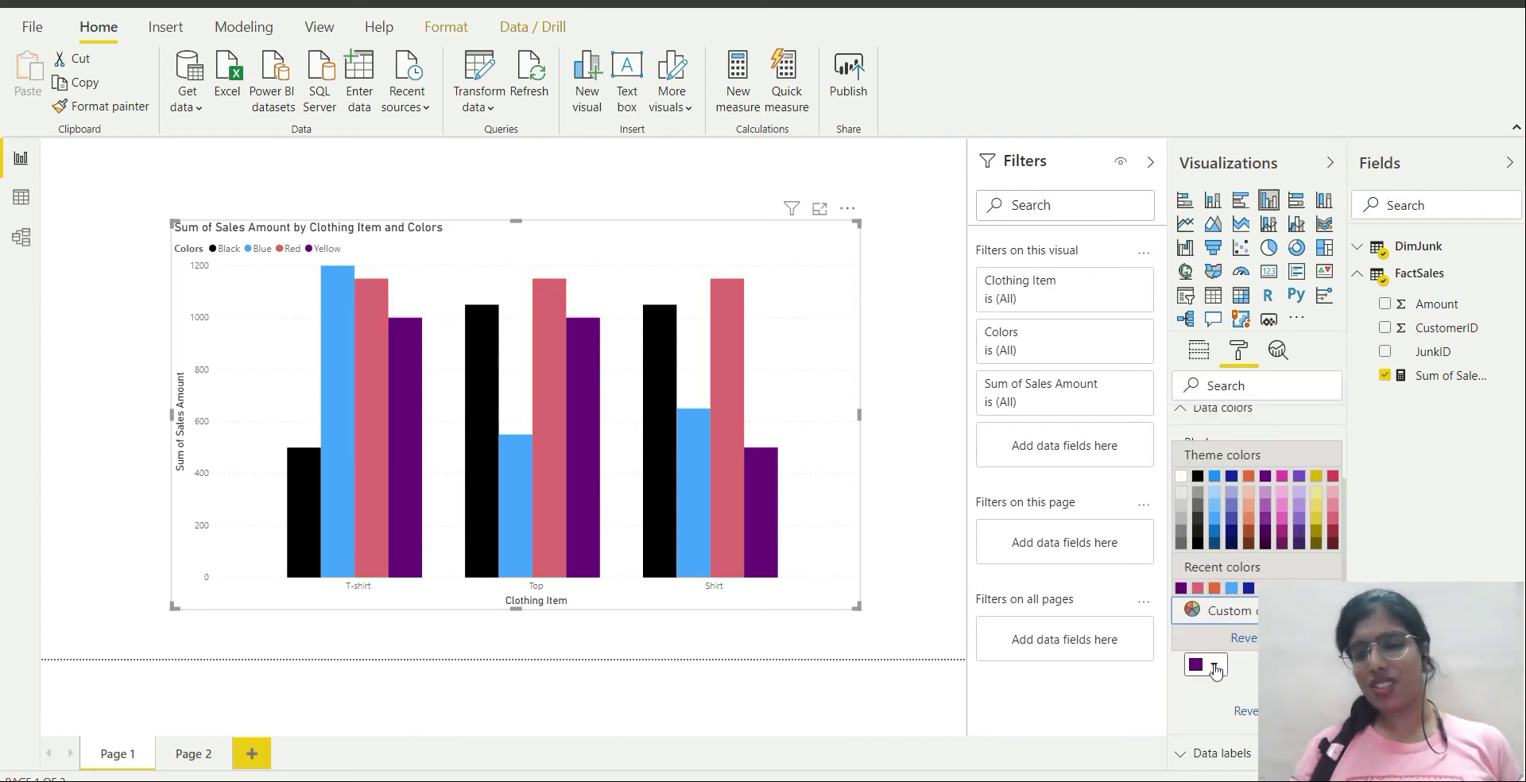
pyautogui.click(1235, 614)
pyautogui.doubleClick(1220, 632)
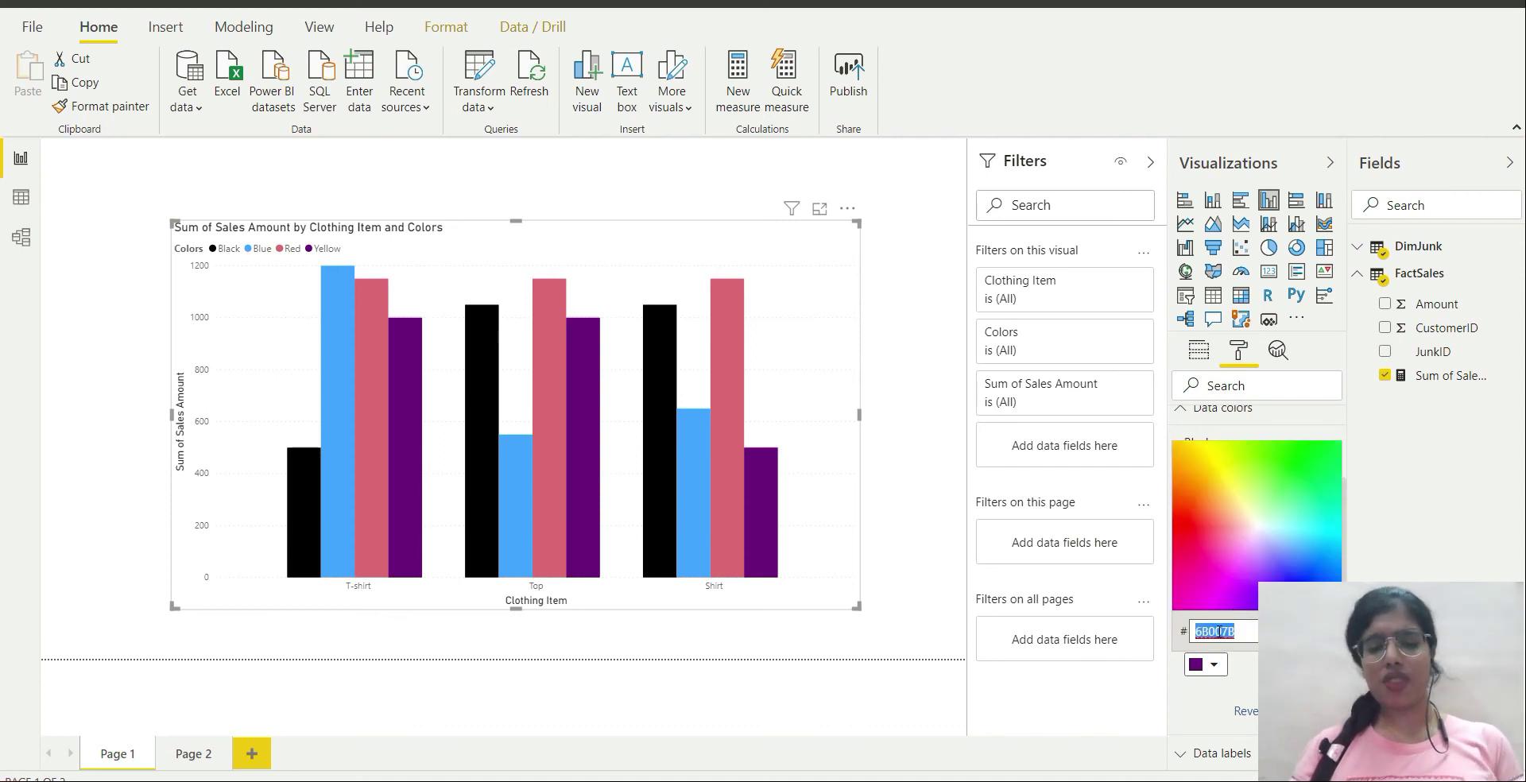
pyautogui.write('ffaa00')
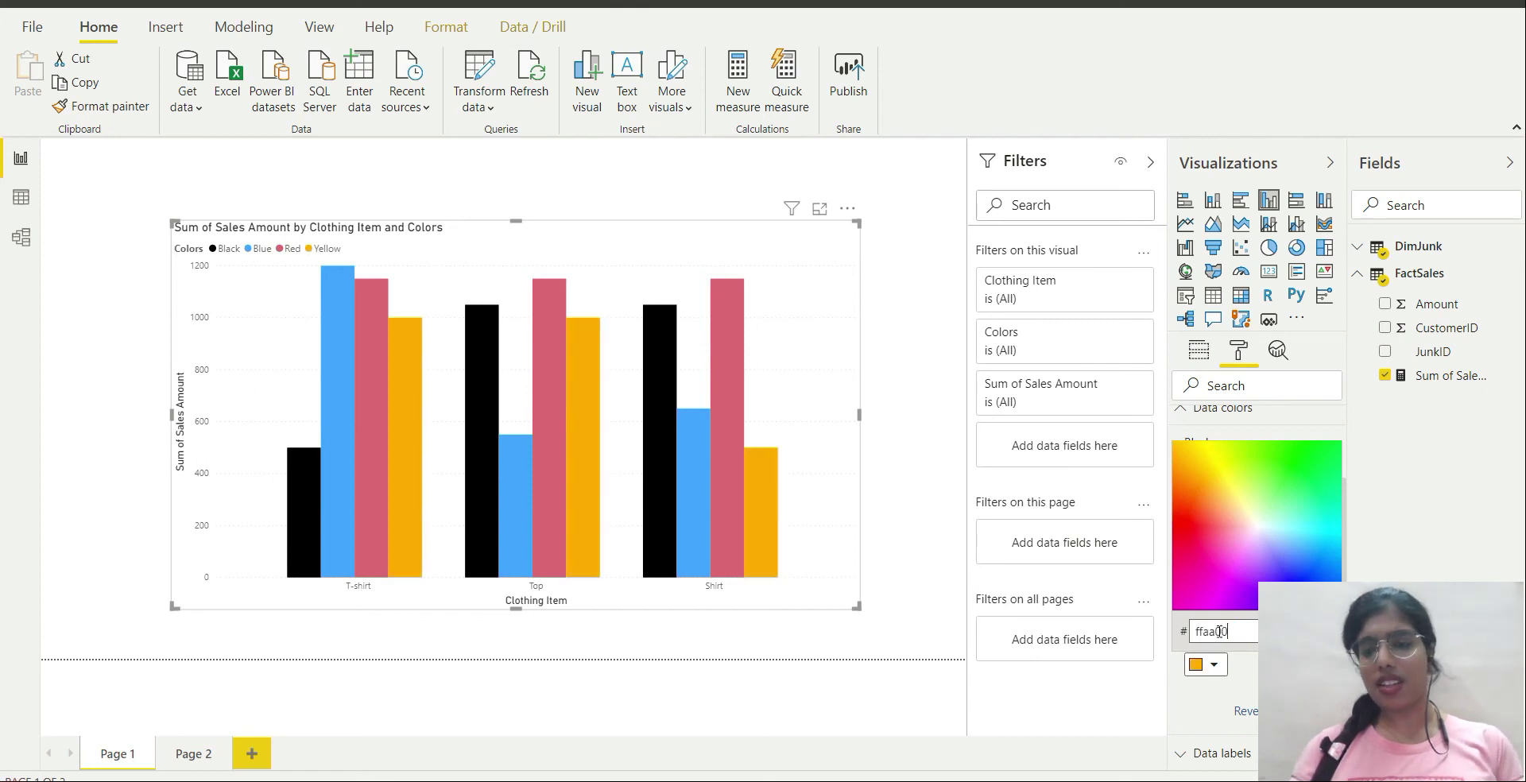
pyautogui.press('Return')
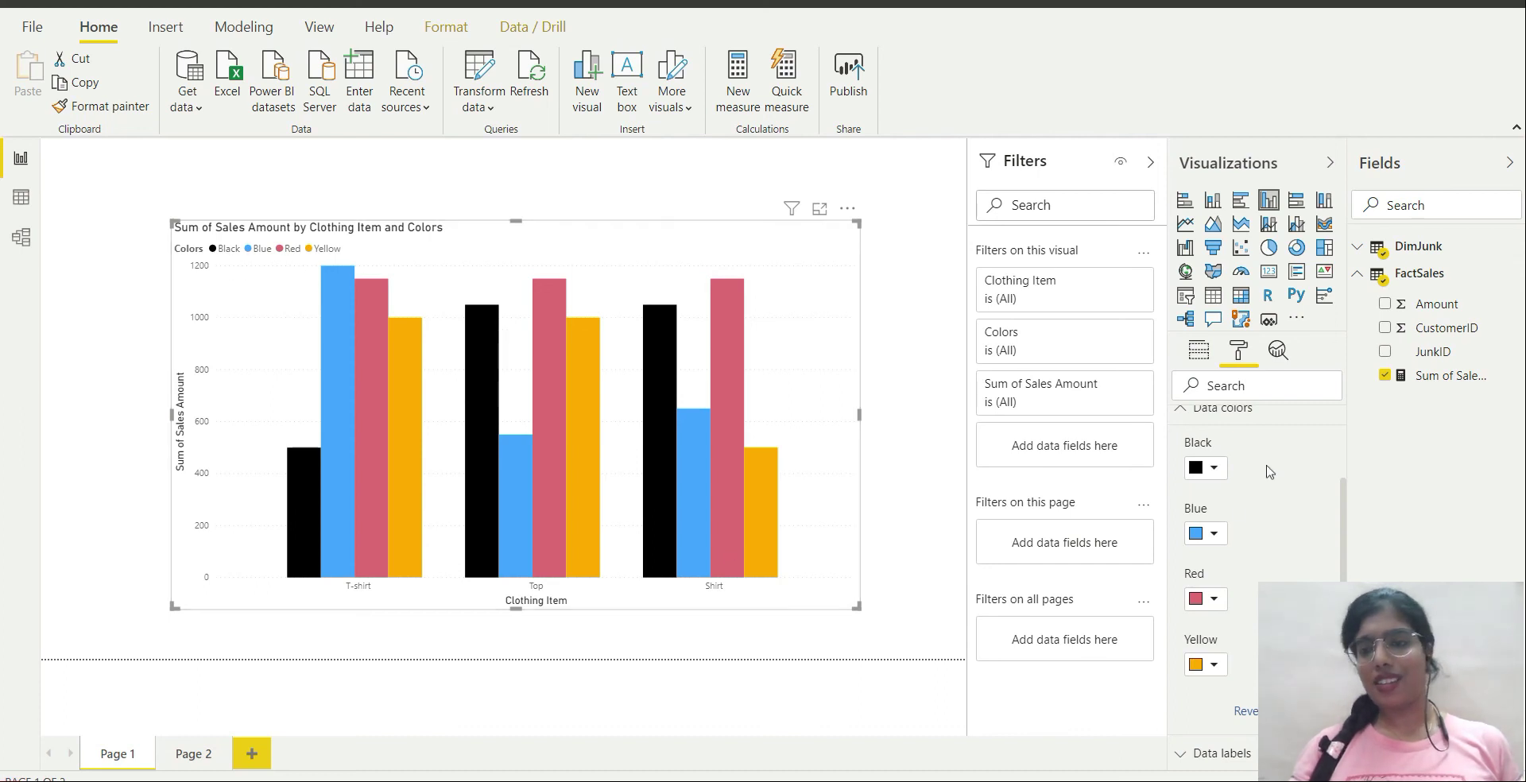
pyautogui.scroll(1, 1269, 472)
pyautogui.click(1201, 452)
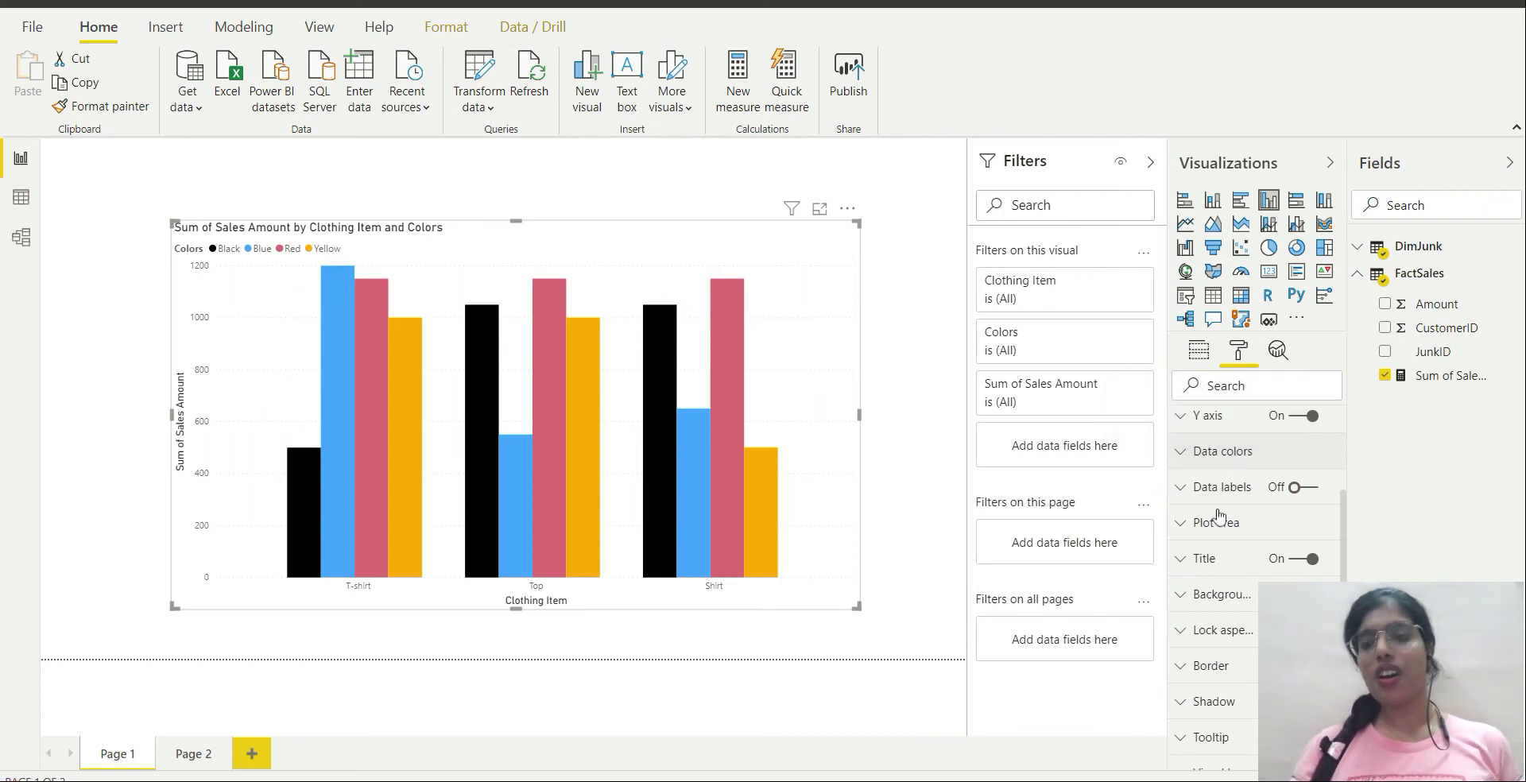
# - Center the chart title and increase its text size to 20 pt
pyautogui.click(1214, 560)
pyautogui.scroll(-3, 1230, 594)
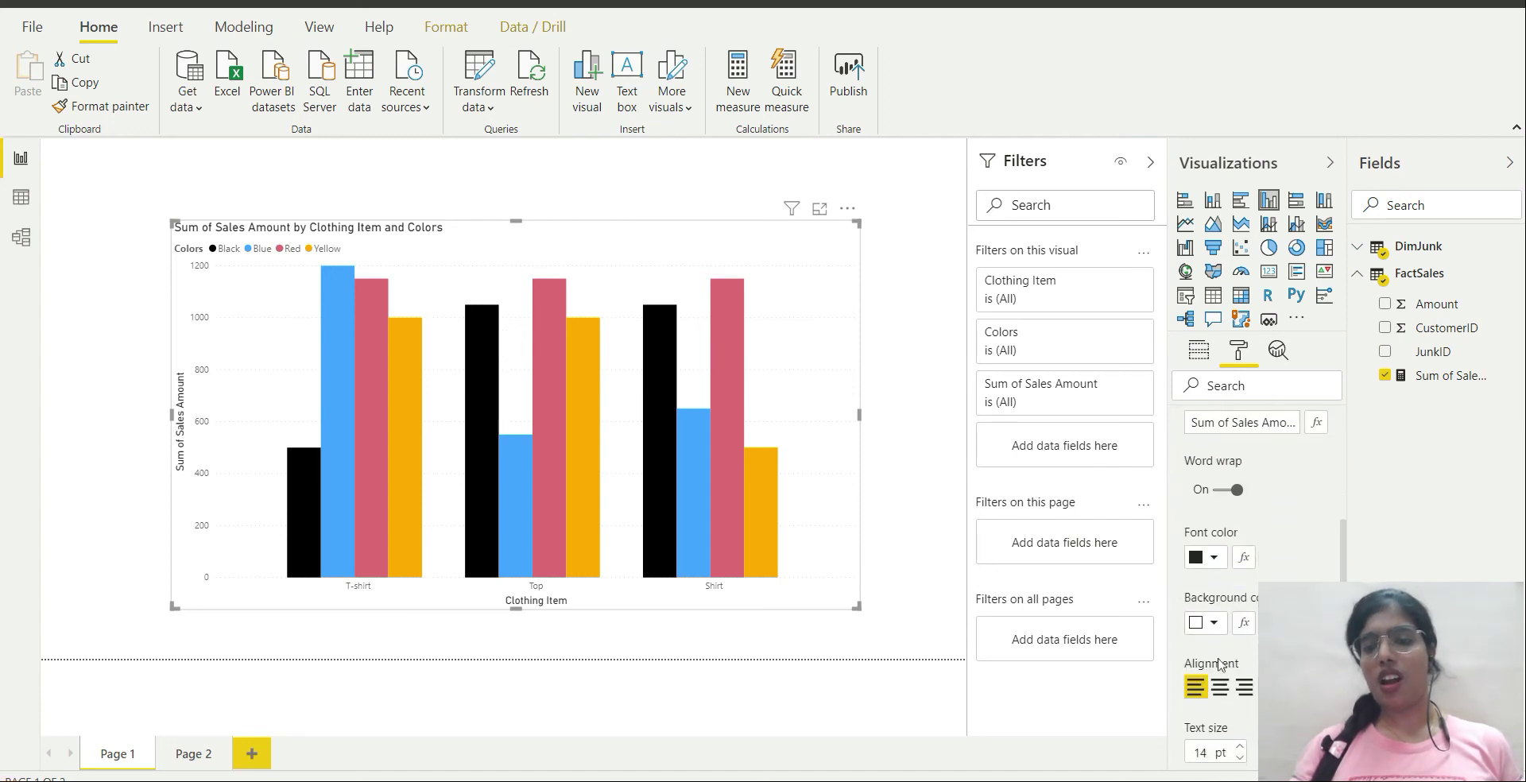
pyautogui.click(1220, 688)
pyautogui.scroll(-2, 1228, 687)
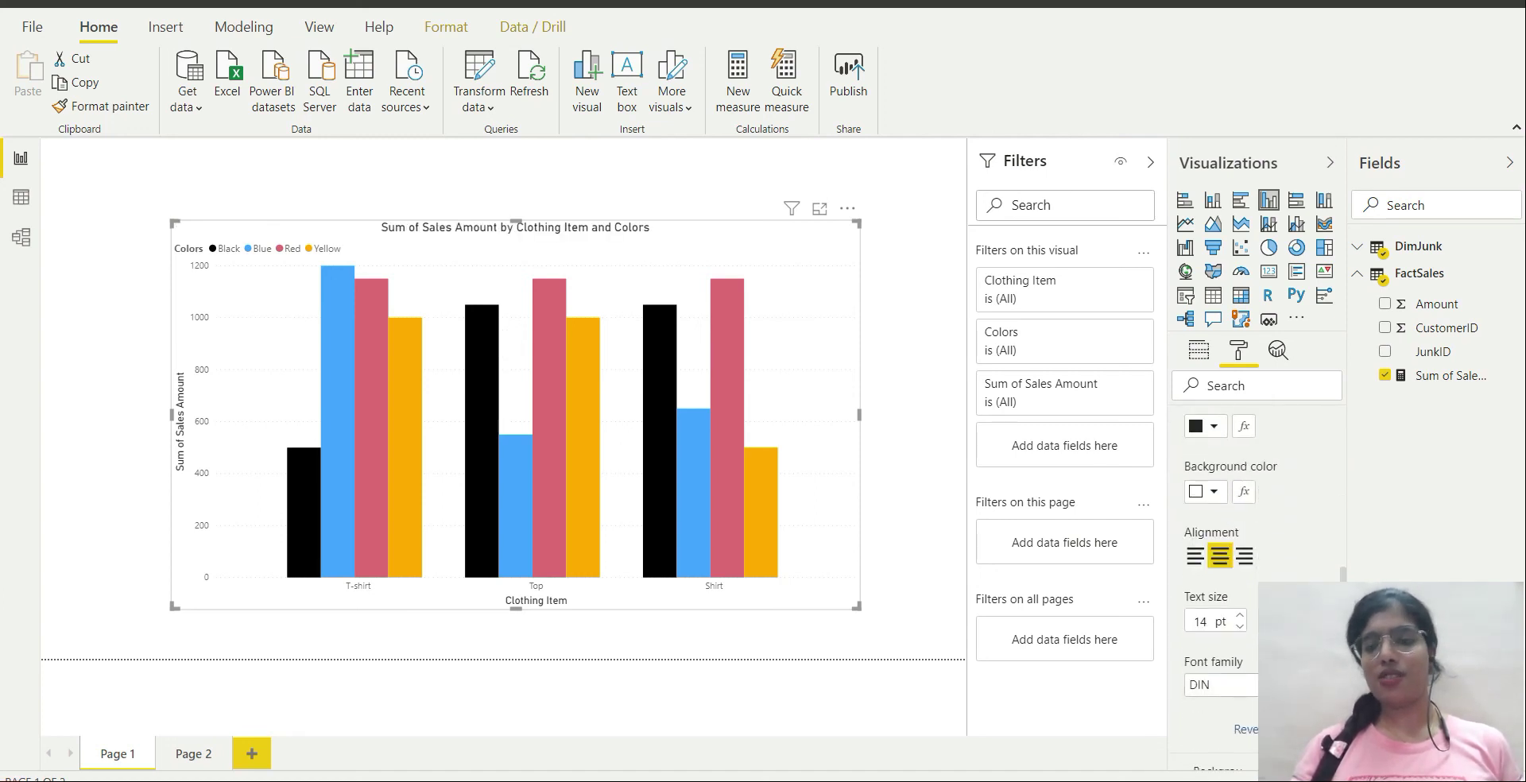
pyautogui.click(1238, 617)
pyautogui.click(1238, 617)
pyautogui.click(1239, 618)
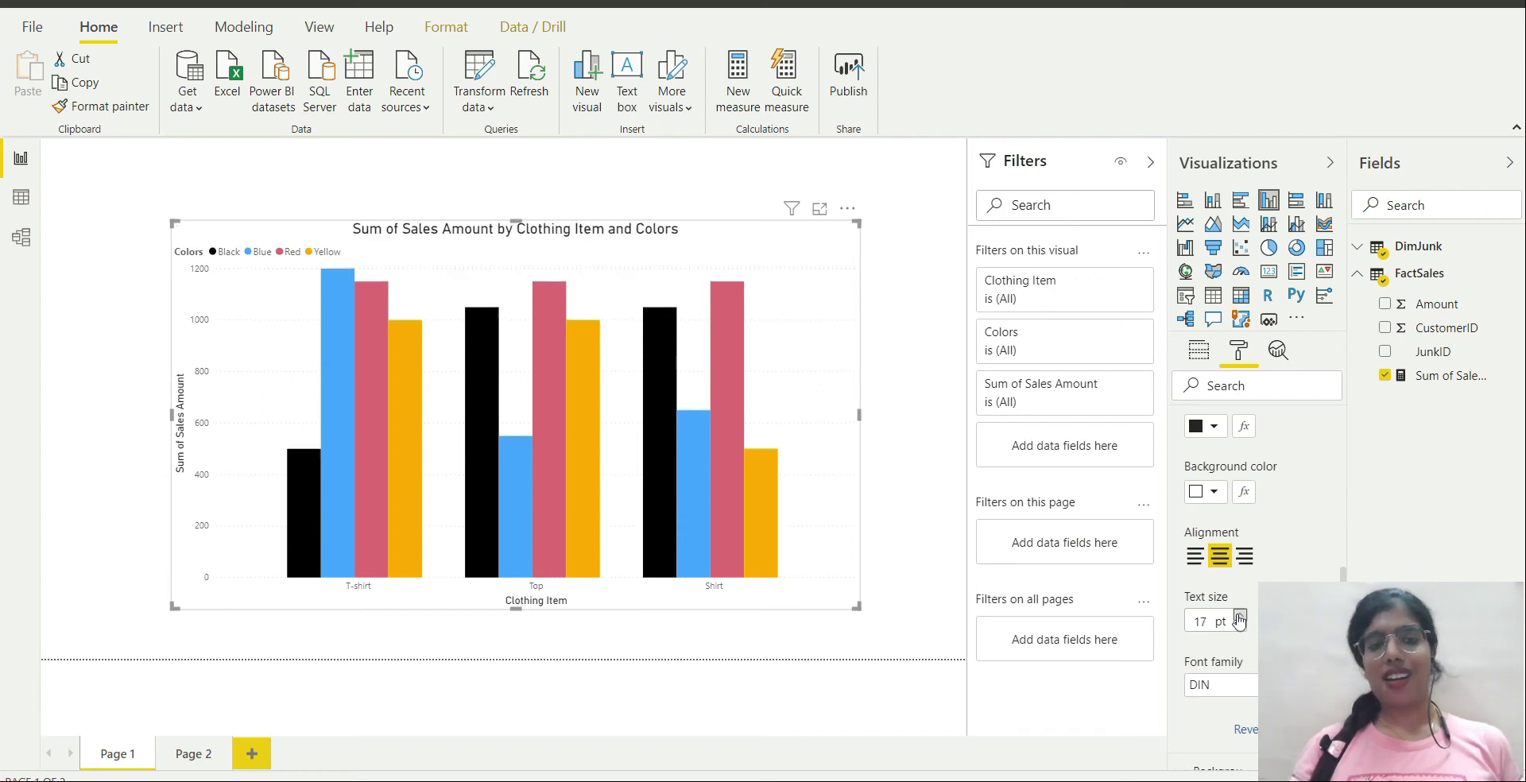
pyautogui.click(1238, 618)
pyautogui.click(1238, 618)
pyautogui.click(1238, 618)
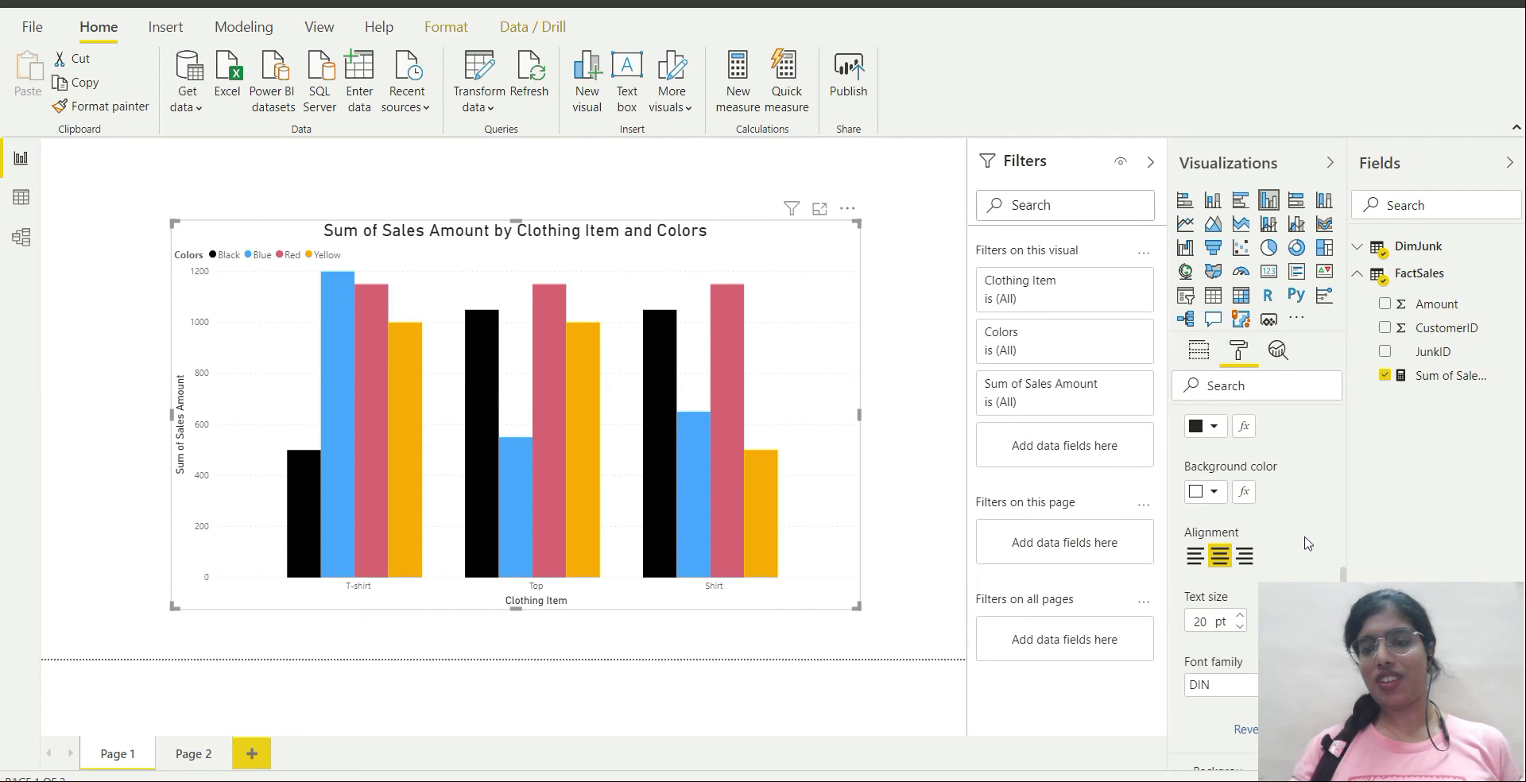
pyautogui.scroll(3, 1304, 540)
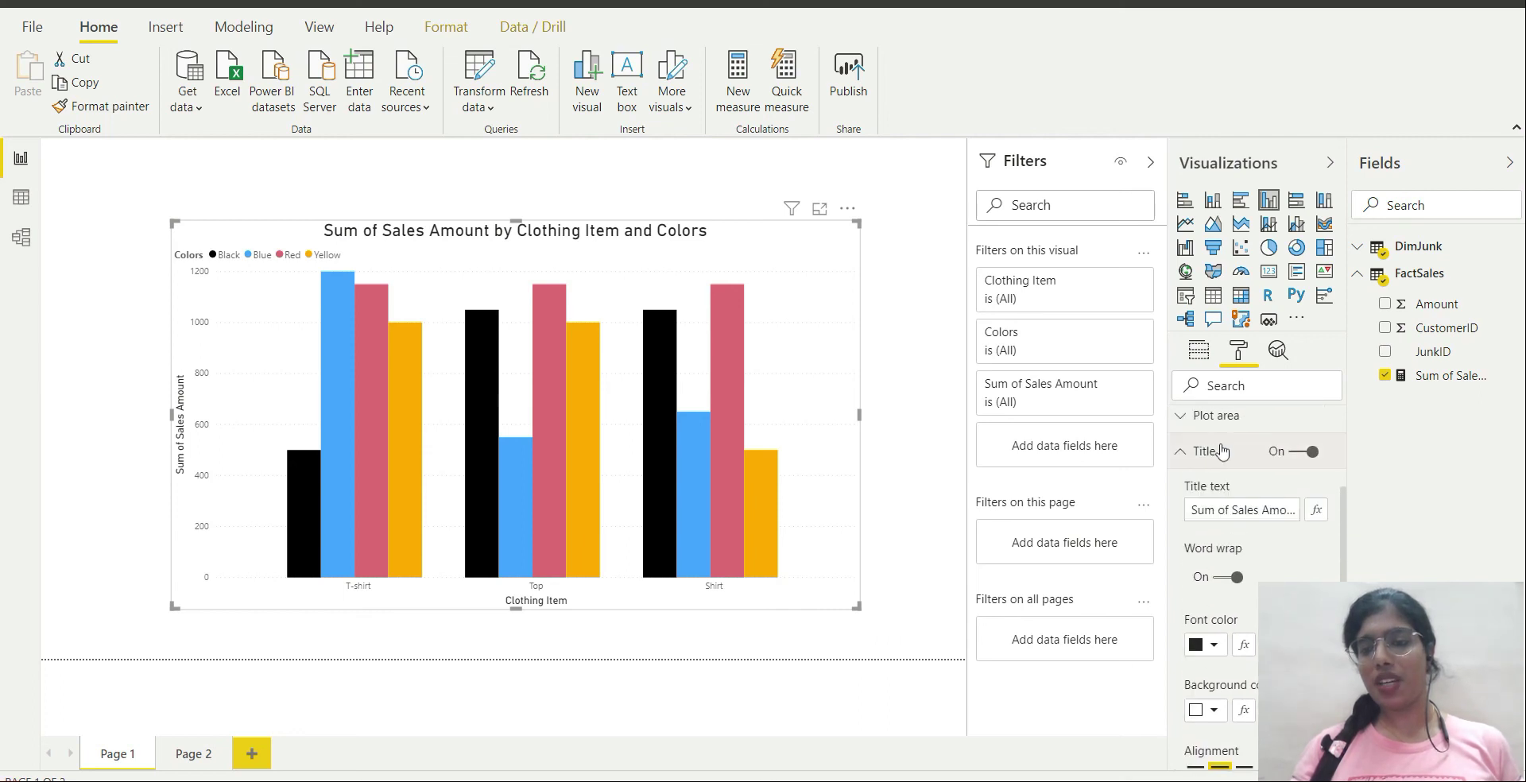
pyautogui.click(1215, 450)
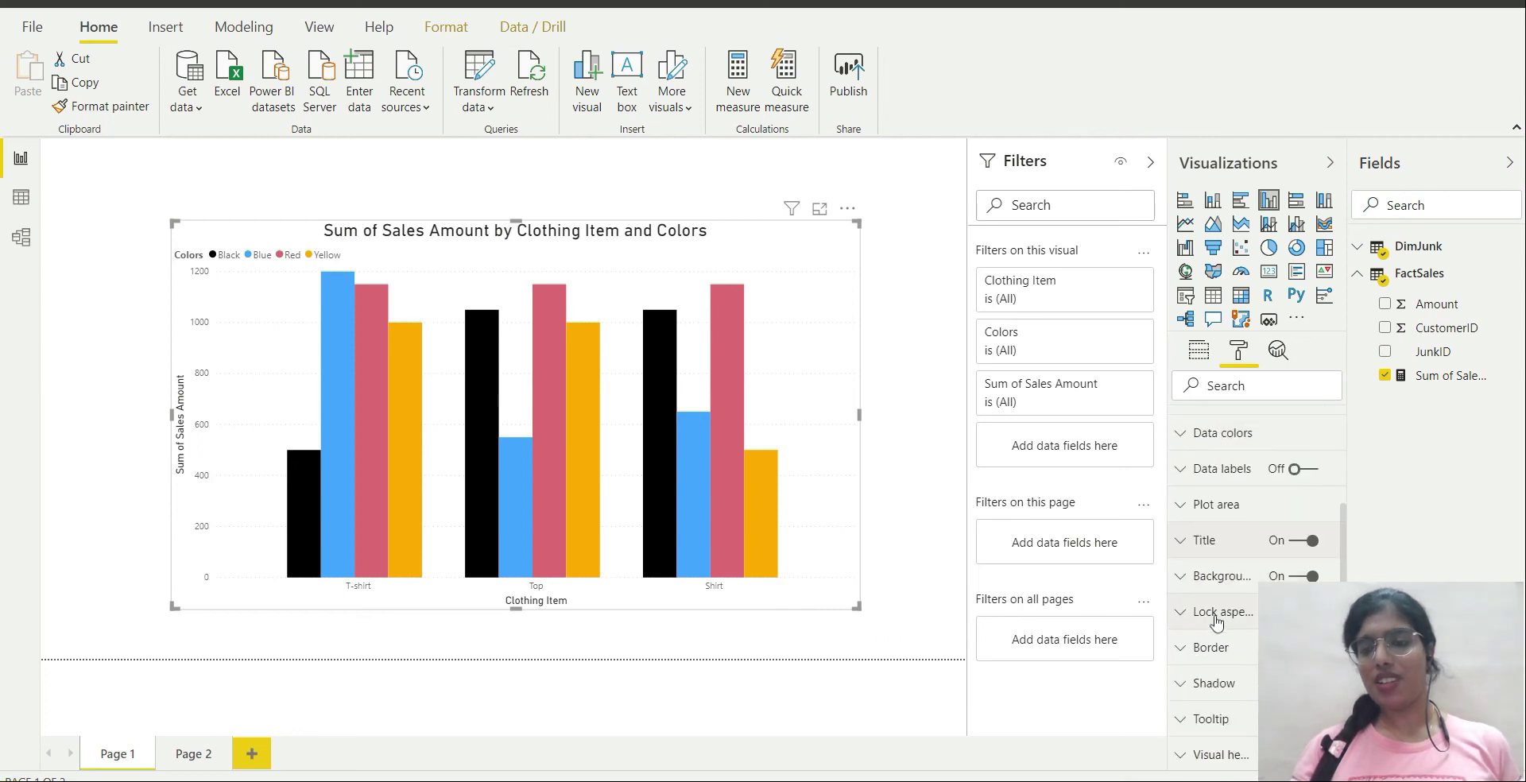
# - Delete 'Sum of' so the title reads 'Sales Amount by Clothing Item and Colors'
pyautogui.click(1217, 550)
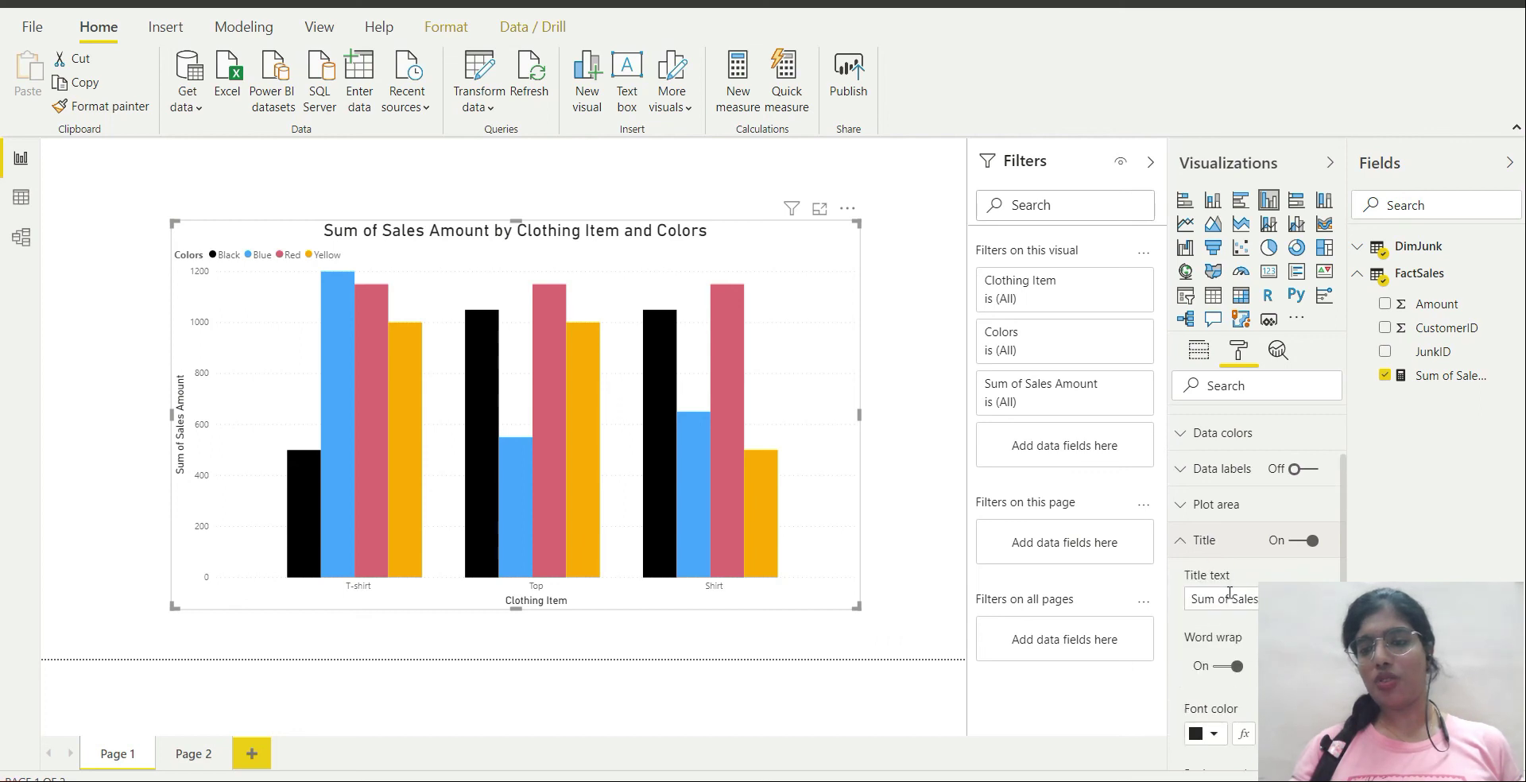
pyautogui.click(1233, 599)
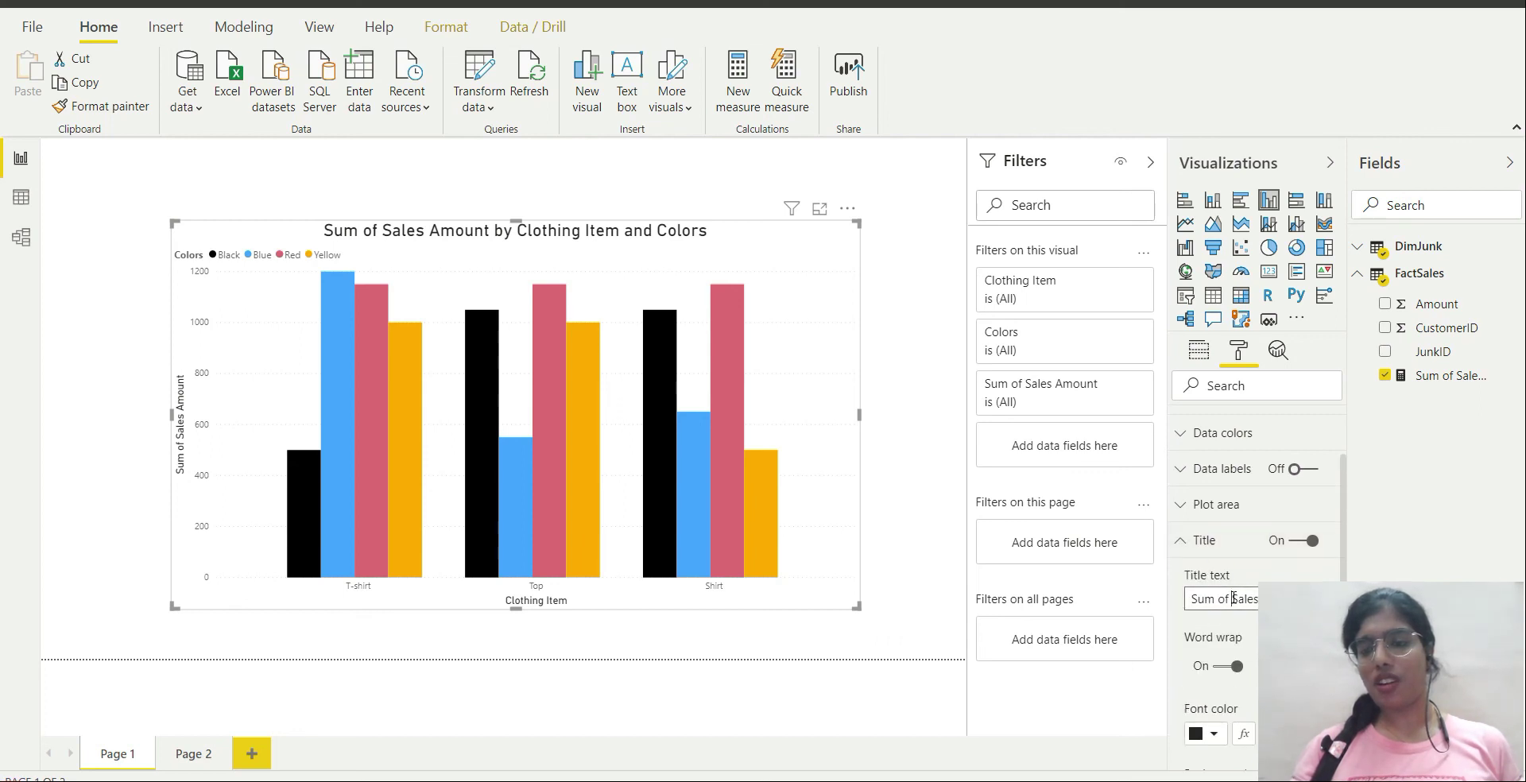
pyautogui.press('BackSpace')
pyautogui.press('BackSpace')
pyautogui.press('BackSpace')
pyautogui.press('BackSpace')
pyautogui.press('BackSpace')
pyautogui.press('BackSpace')
pyautogui.press('BackSpace')
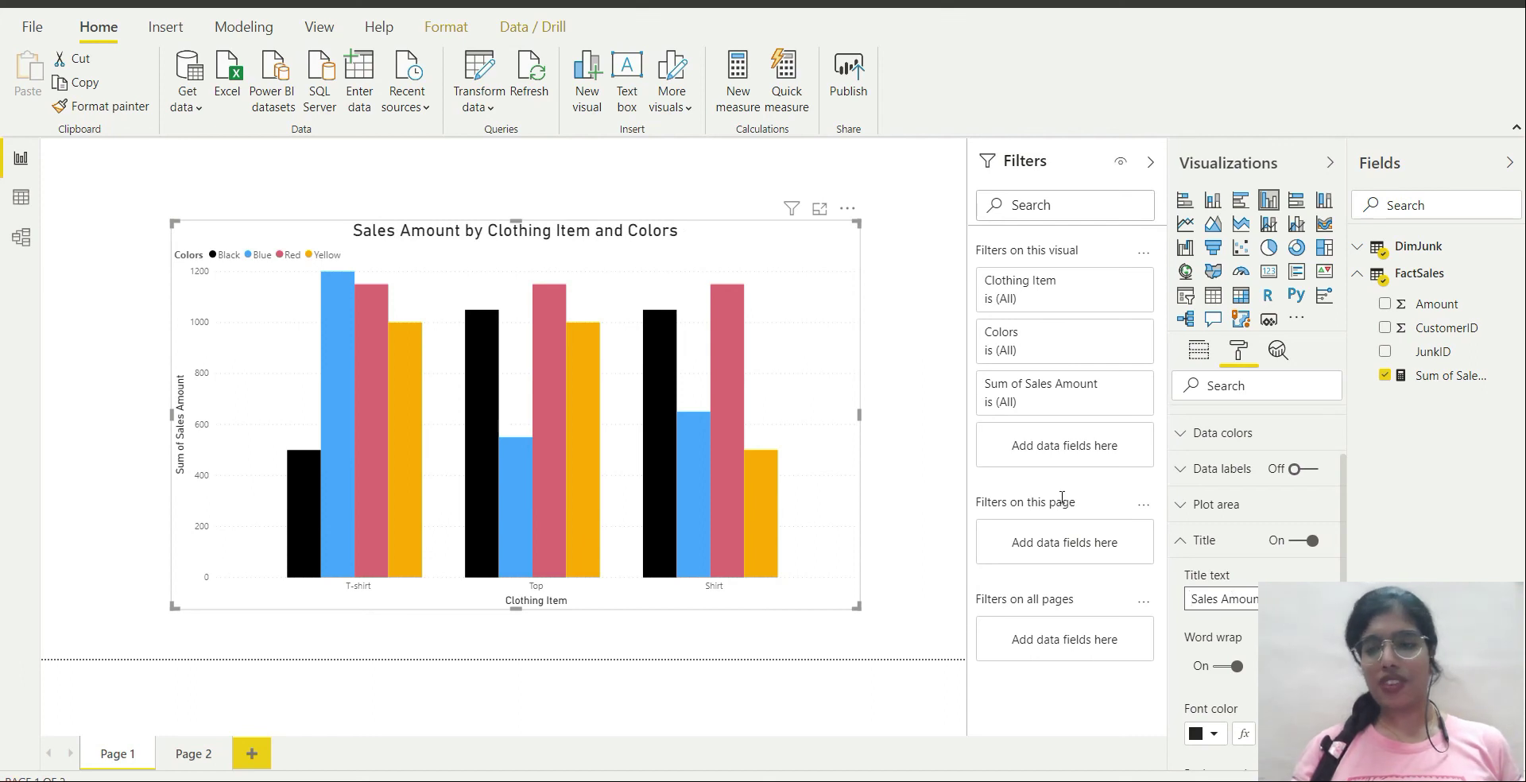
pyautogui.click(1204, 541)
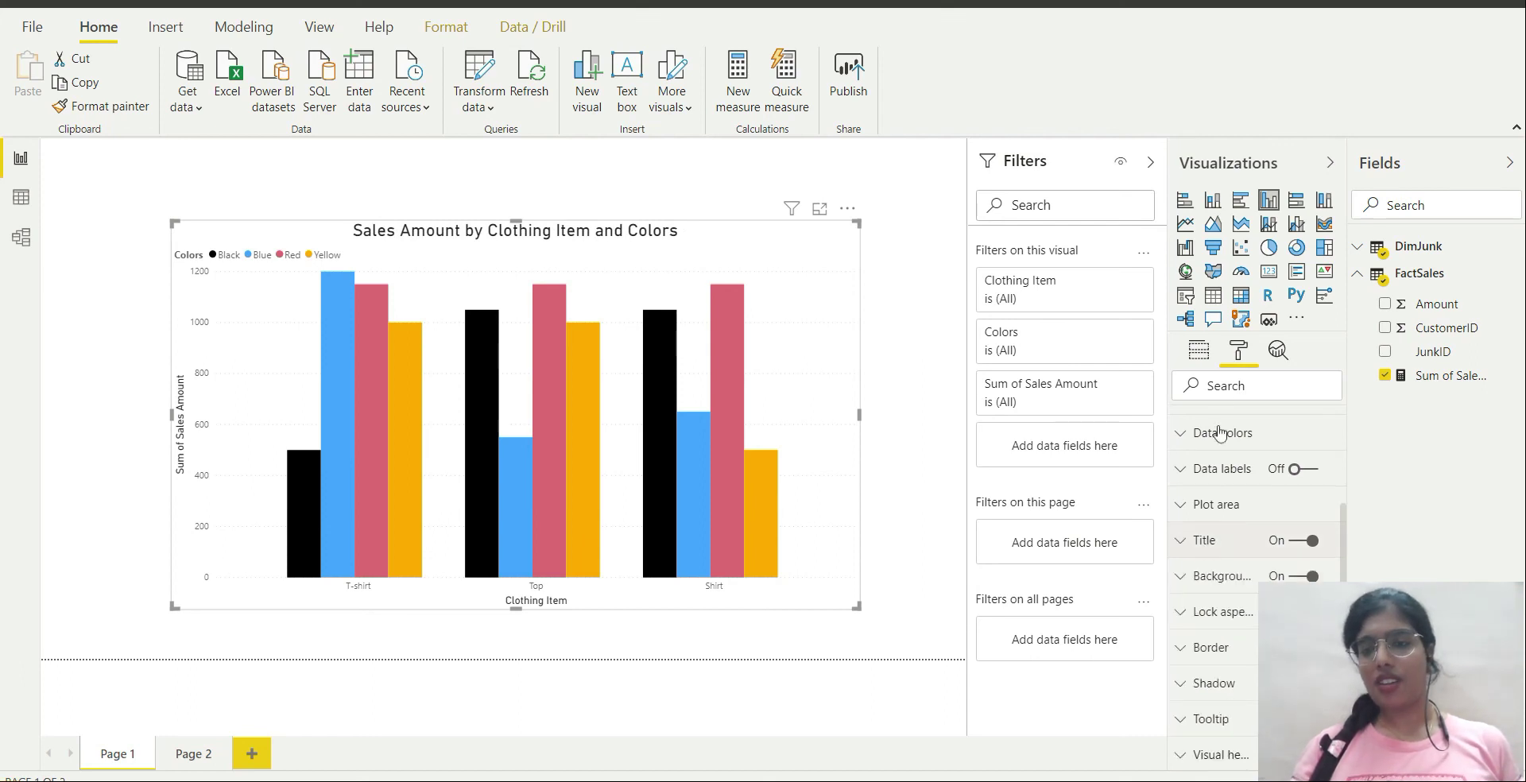
# - Rename the chart's Clothing Item axis field to 'Clothing'
pyautogui.click(1201, 353)
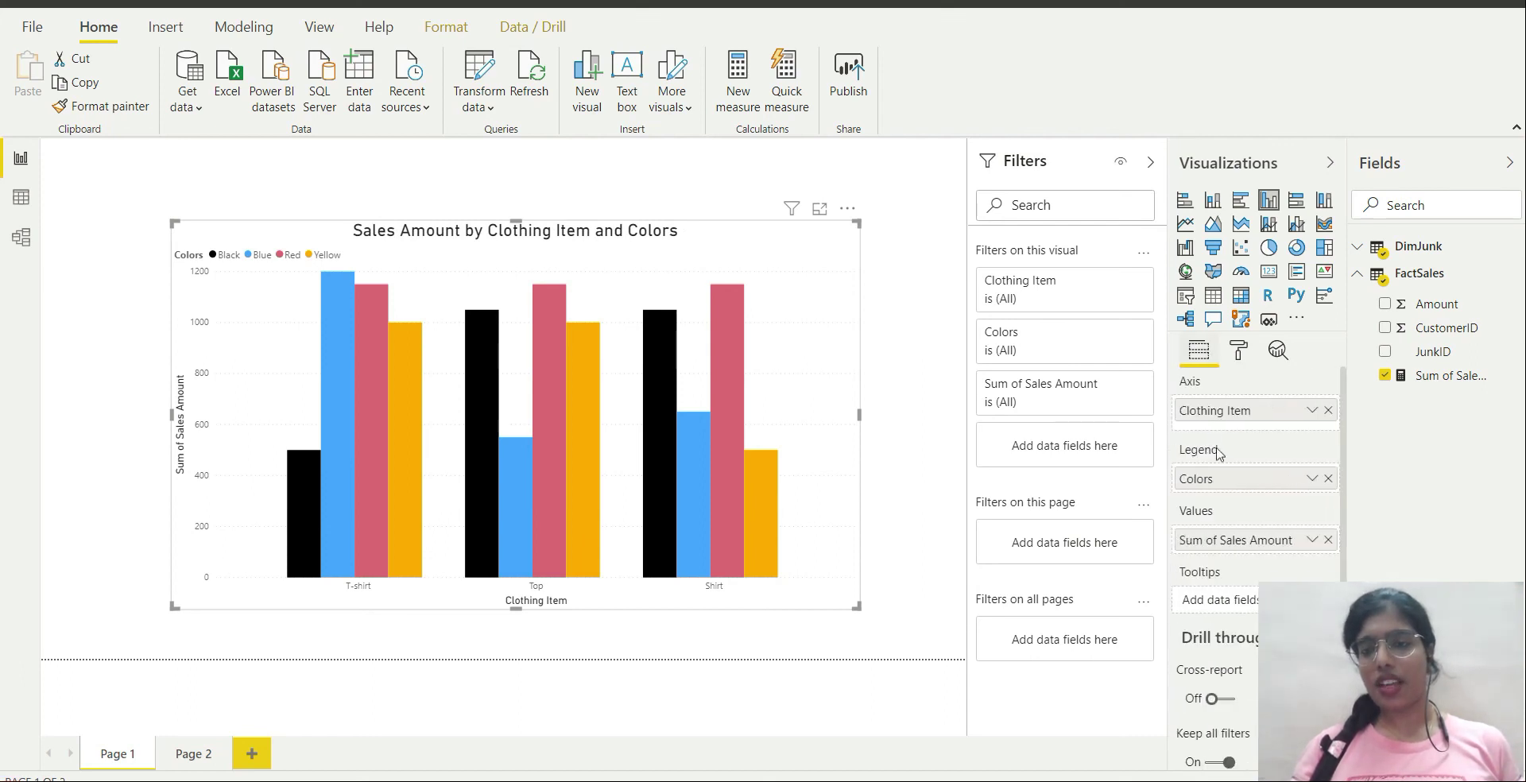
pyautogui.rightClick(1241, 413)
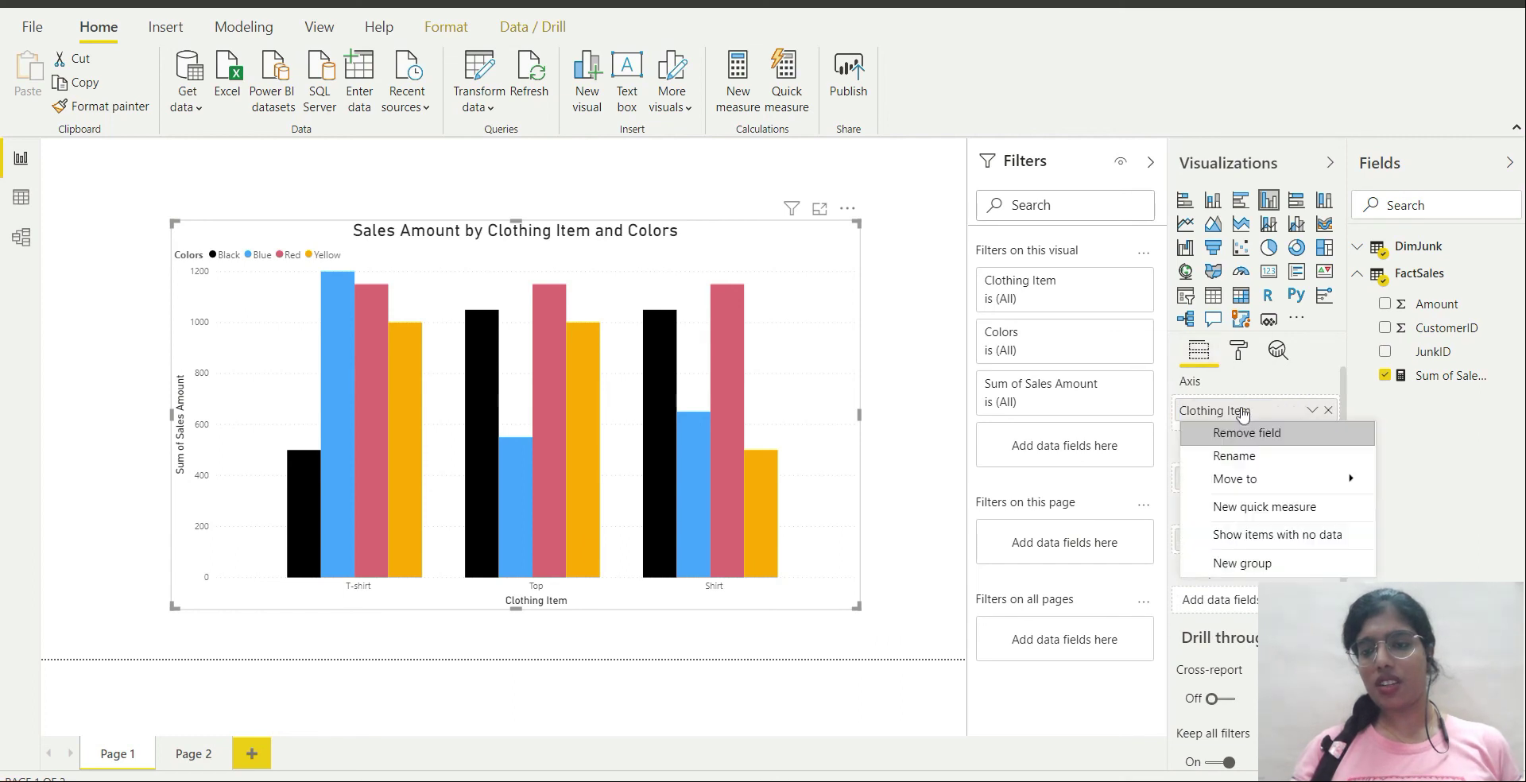
pyautogui.click(1246, 456)
pyautogui.click(1267, 410)
pyautogui.press('BackSpace')
pyautogui.press('BackSpace')
pyautogui.press('BackSpace')
pyautogui.press('BackSpace')
pyautogui.press('BackSpace')
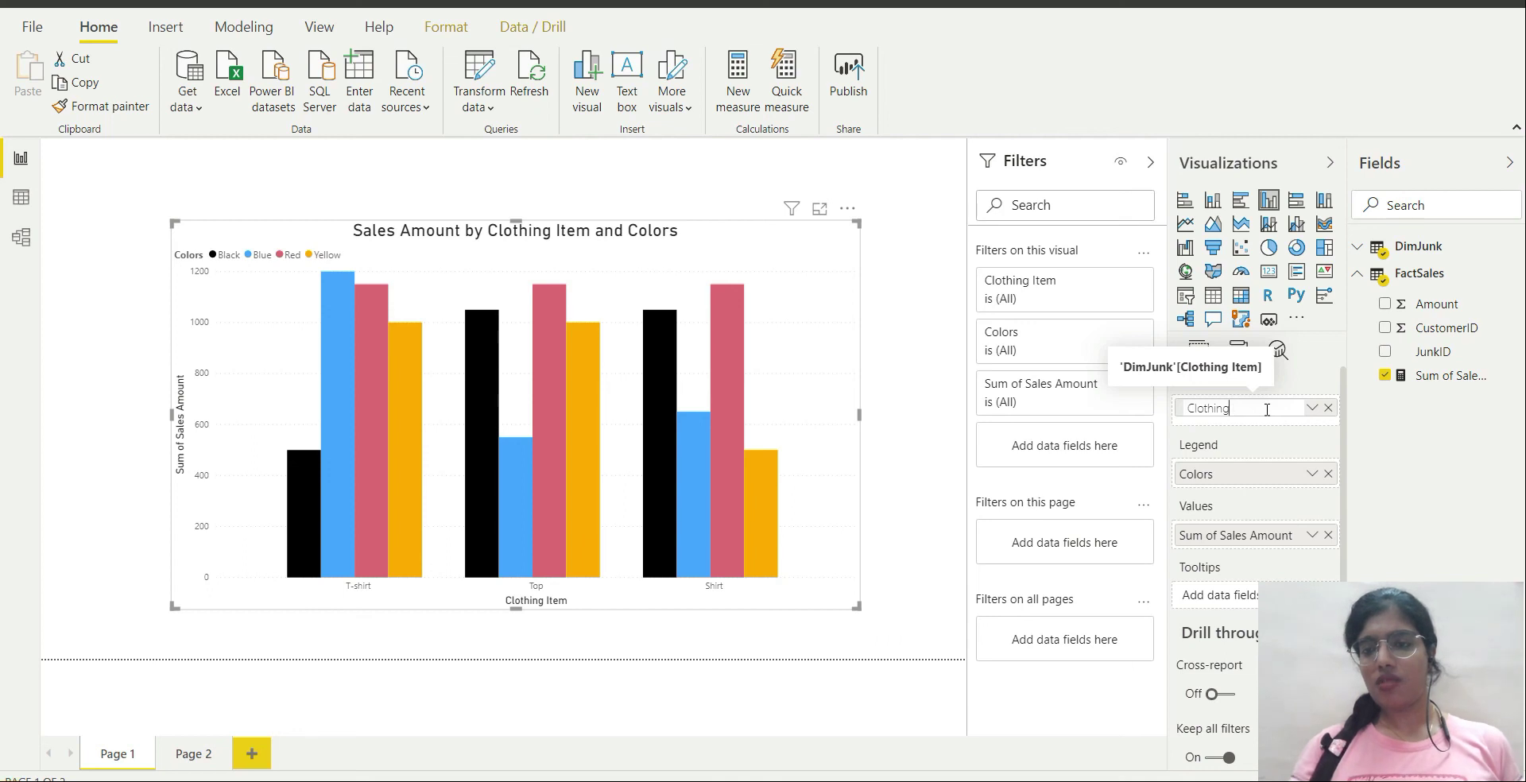
pyautogui.click(1267, 451)
pyautogui.click(1243, 356)
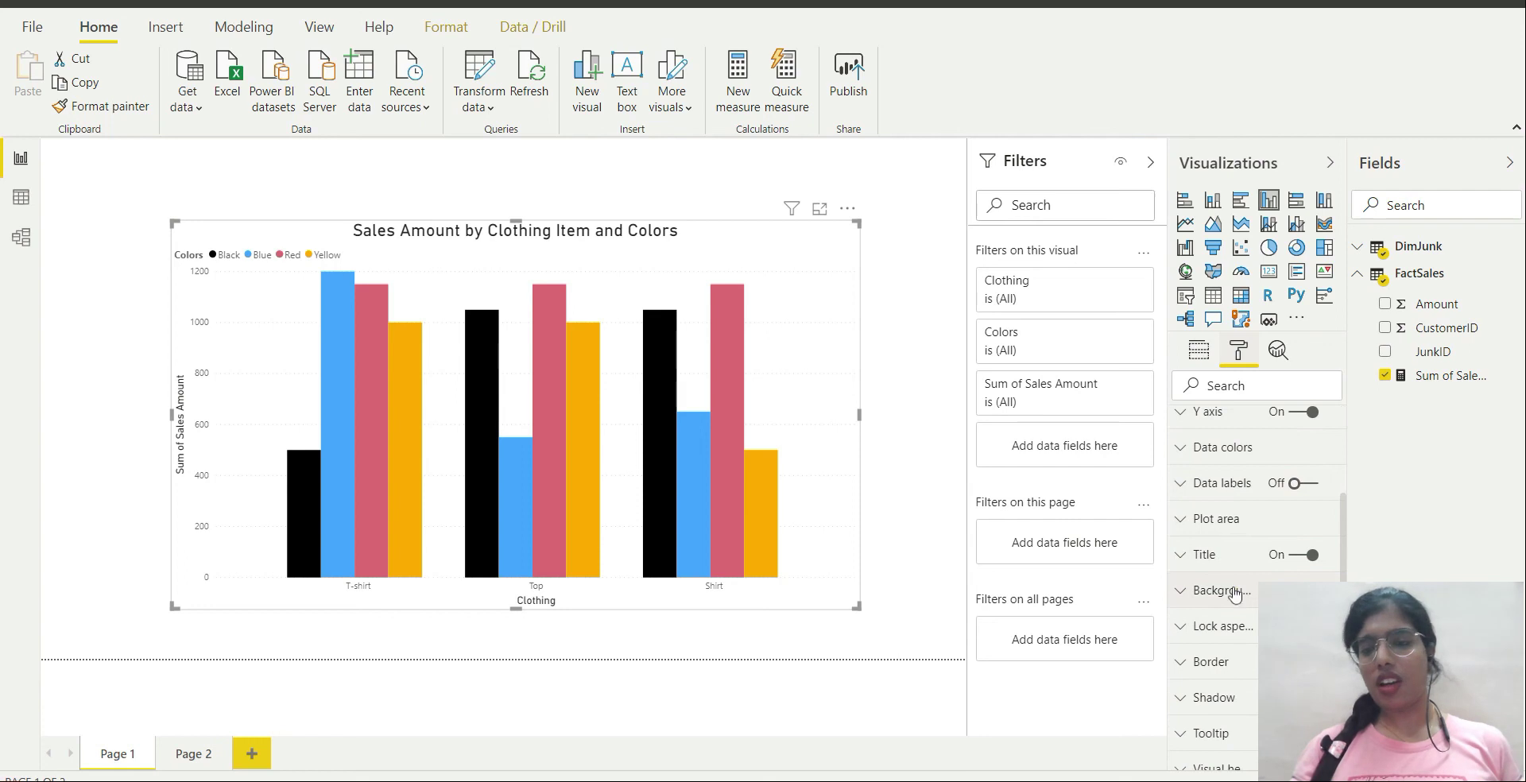
# - Remove 'Item' from the title, leaving 'Sales Amount by Clothing and Colors'
pyautogui.click(1207, 548)
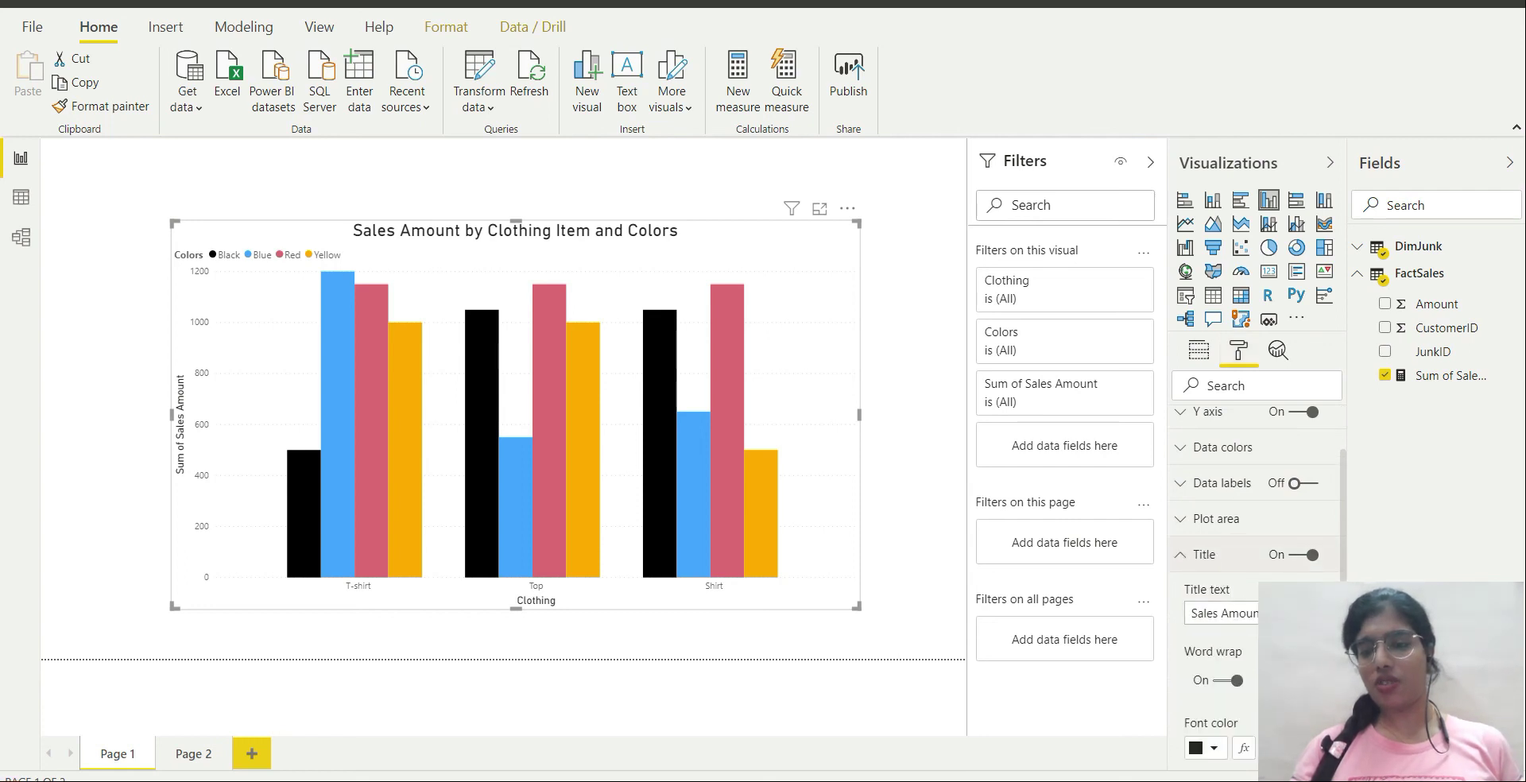
pyautogui.press('Right')
pyautogui.press('Right')
pyautogui.press('Right')
pyautogui.press('Right')
pyautogui.press('Right')
pyautogui.press('Right')
pyautogui.press('Right')
pyautogui.press('Right')
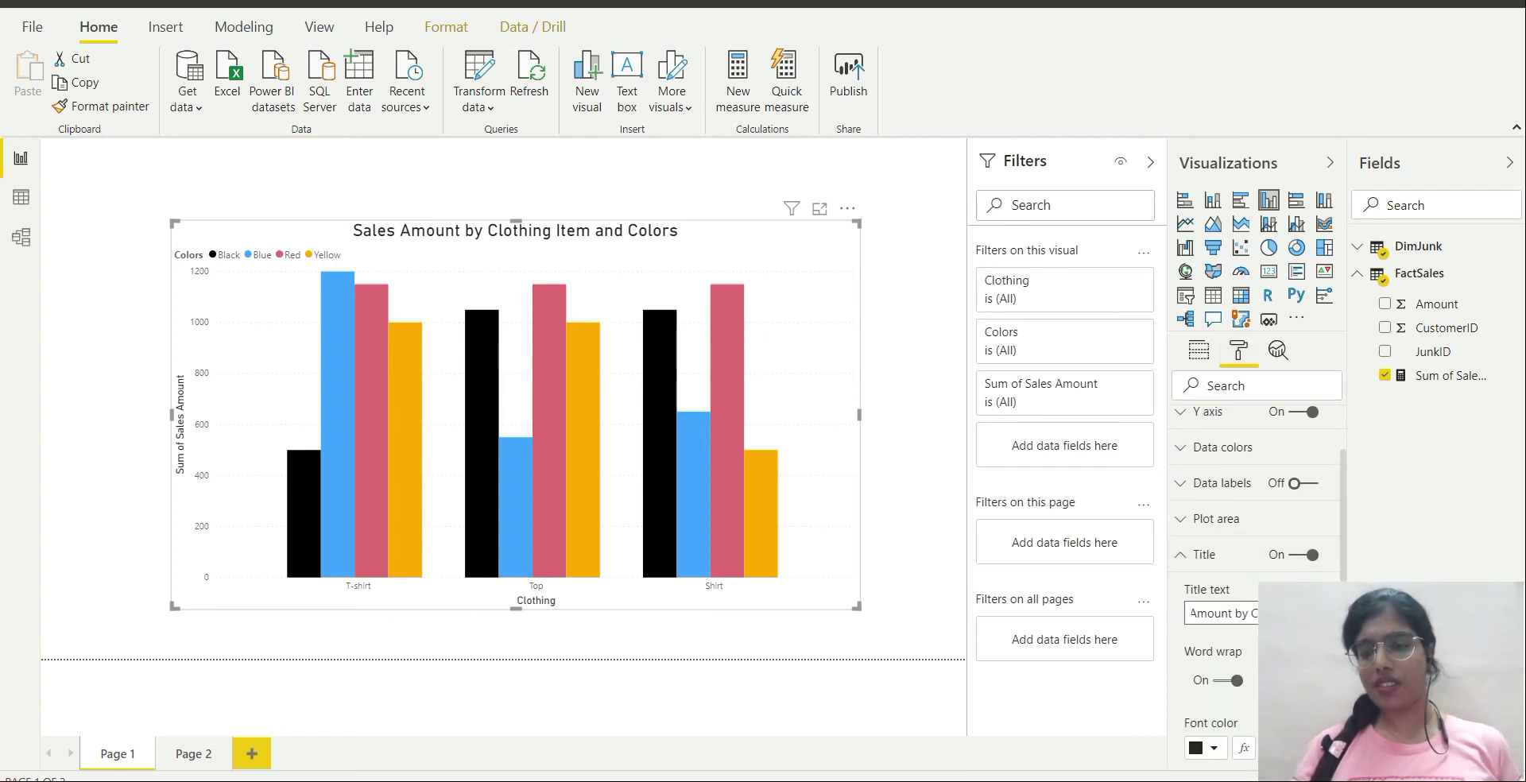
pyautogui.press('Right')
pyautogui.press('Right')
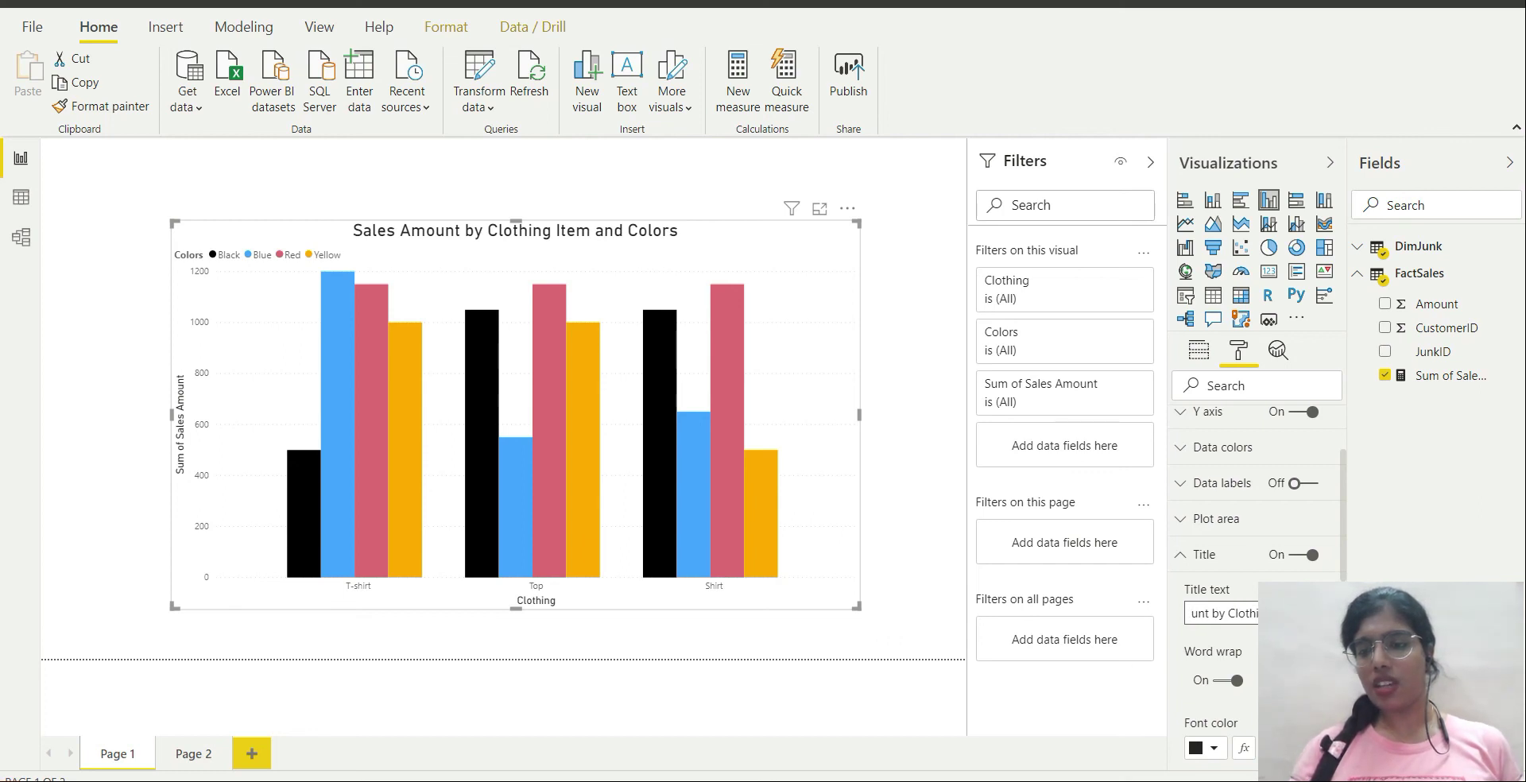
pyautogui.press('BackSpace')
pyautogui.press('BackSpace')
pyautogui.press('BackSpace')
pyautogui.press('BackSpace')
pyautogui.press('BackSpace')
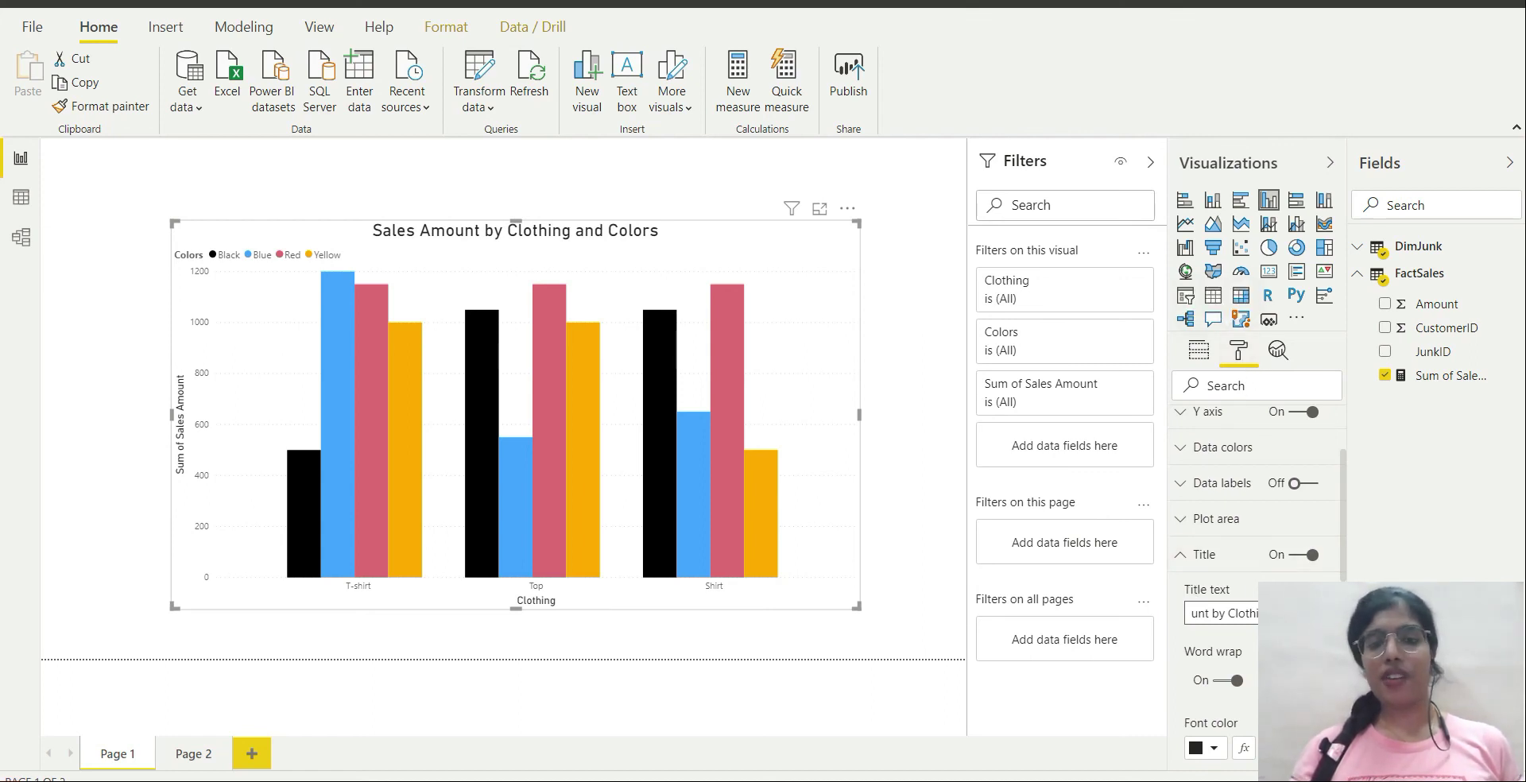
# - Set the chart legend position to Top Center
pyautogui.click(1235, 555)
pyautogui.scroll(1, 1234, 471)
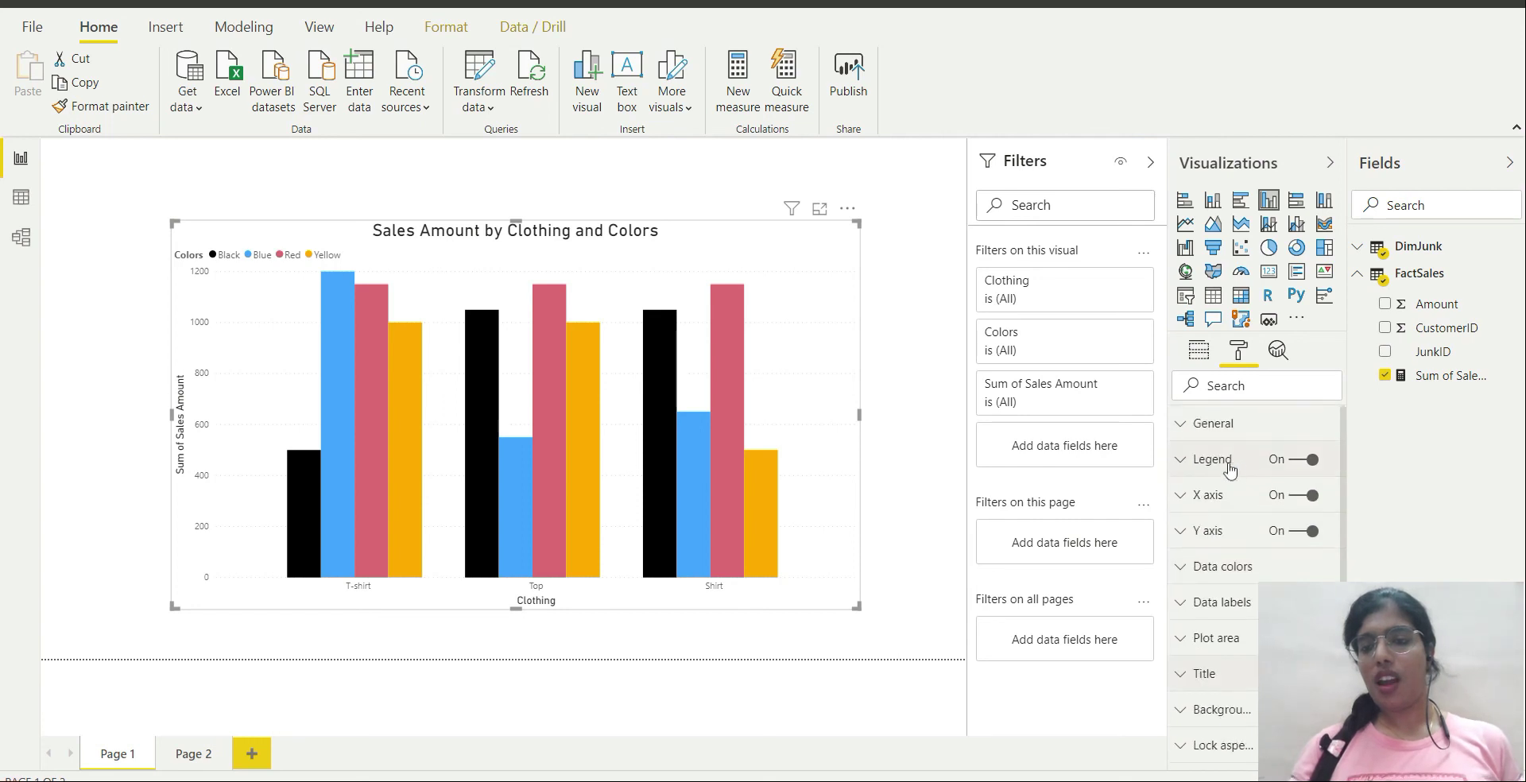
pyautogui.click(1208, 454)
pyautogui.scroll(-1, 1242, 627)
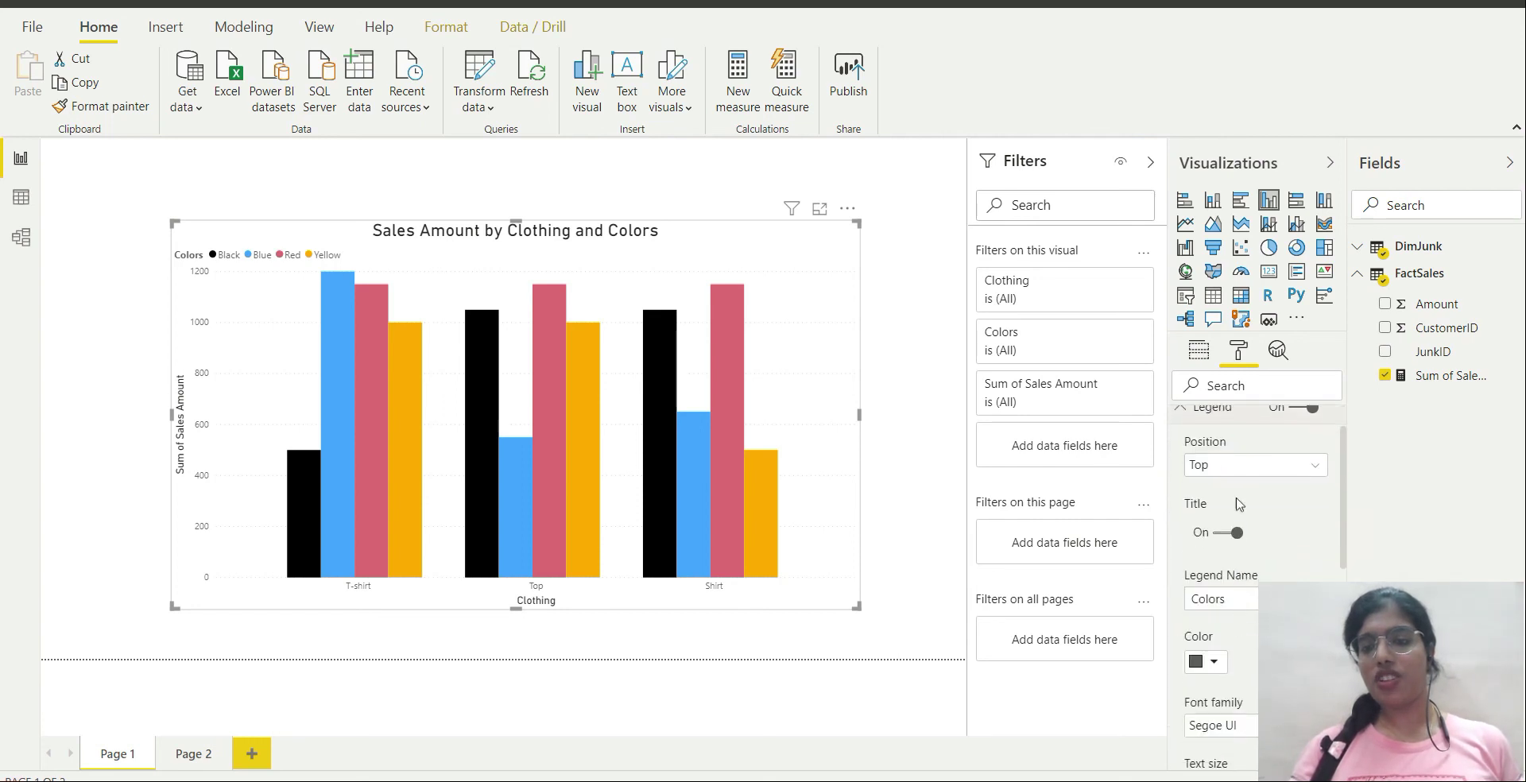
pyautogui.click(1232, 469)
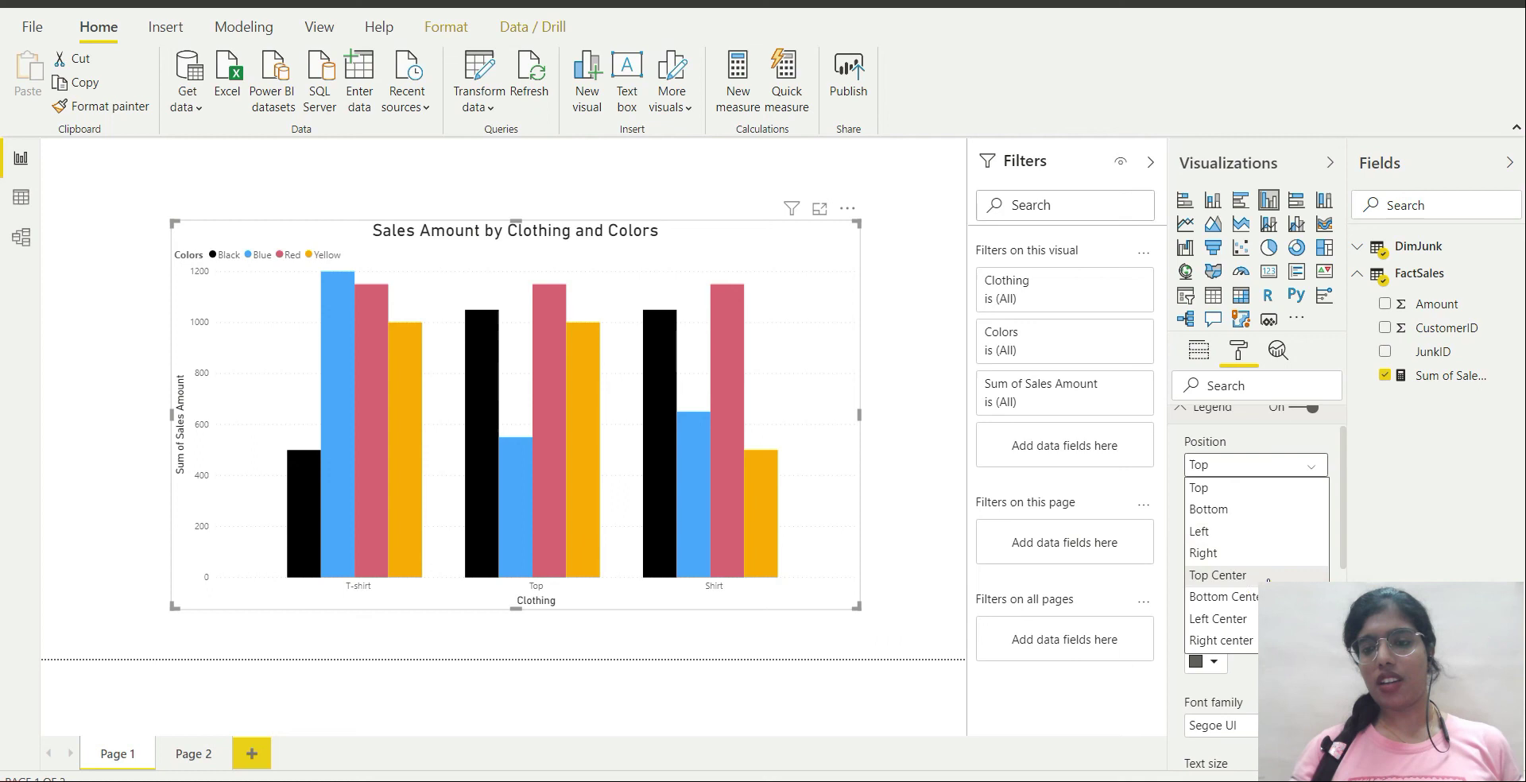
pyautogui.click(1237, 576)
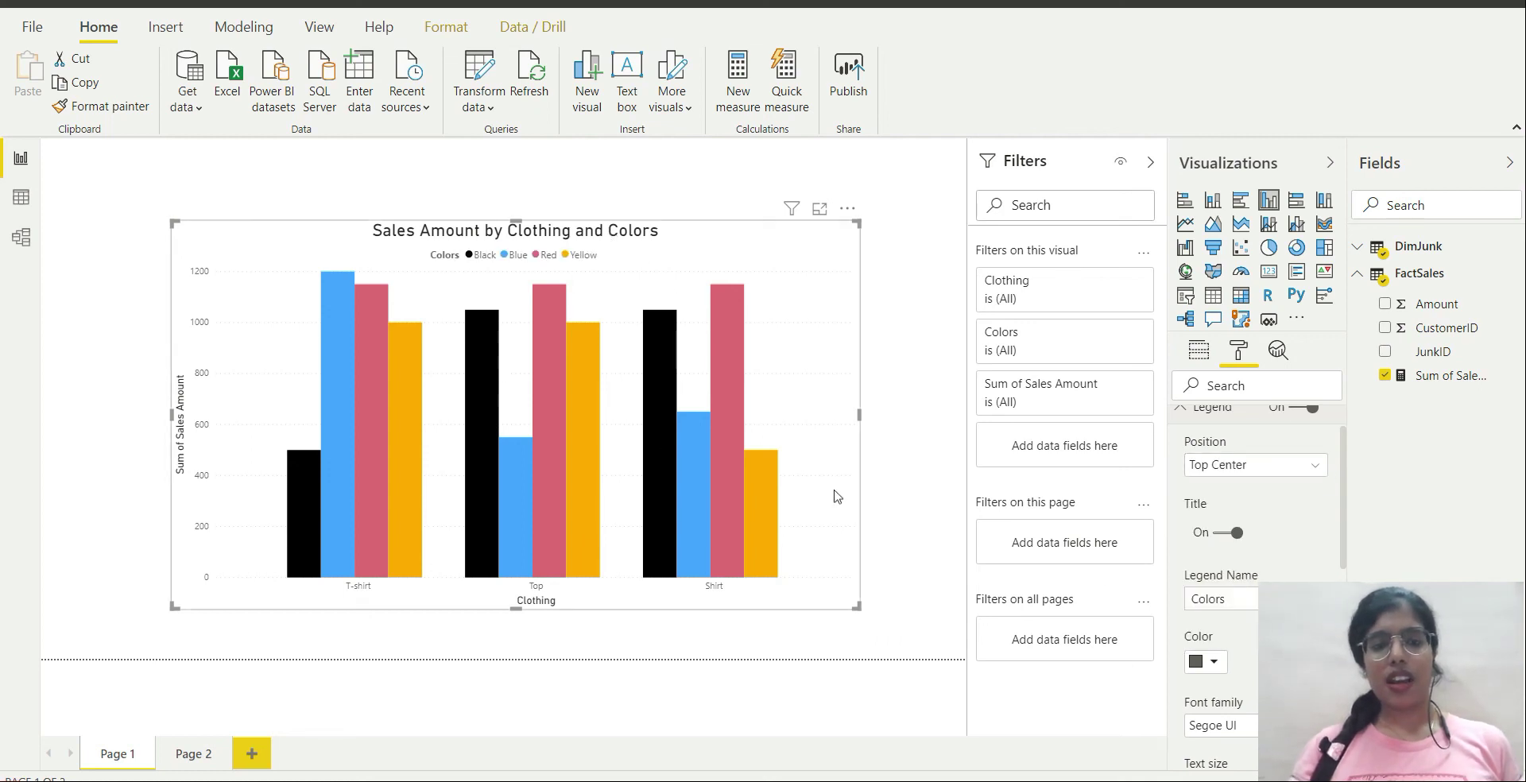
pyautogui.scroll(1, 1272, 522)
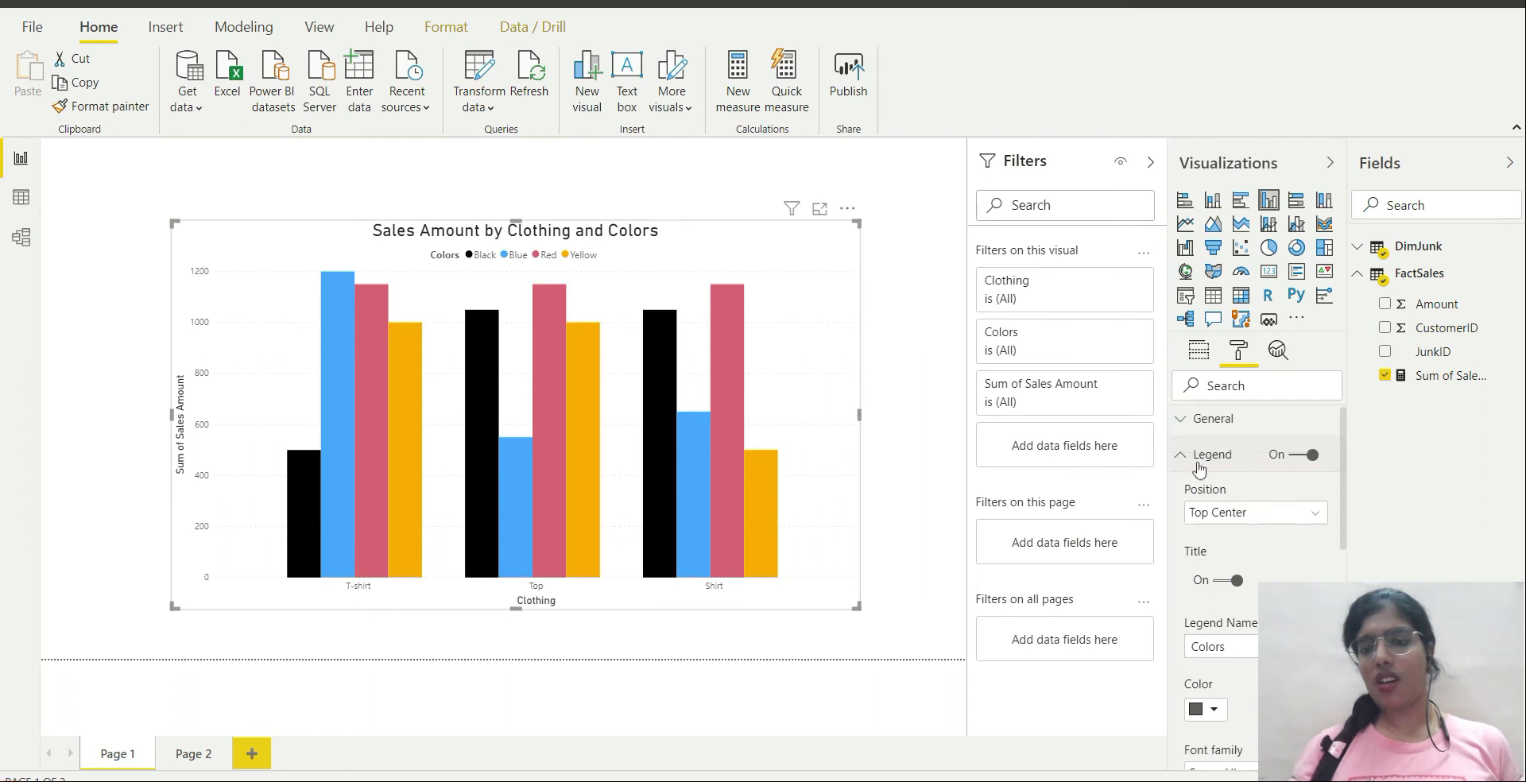
pyautogui.click(1202, 454)
# - Give the chart border a 20 px corner radius and deselect the visual
pyautogui.scroll(-2, 1214, 614)
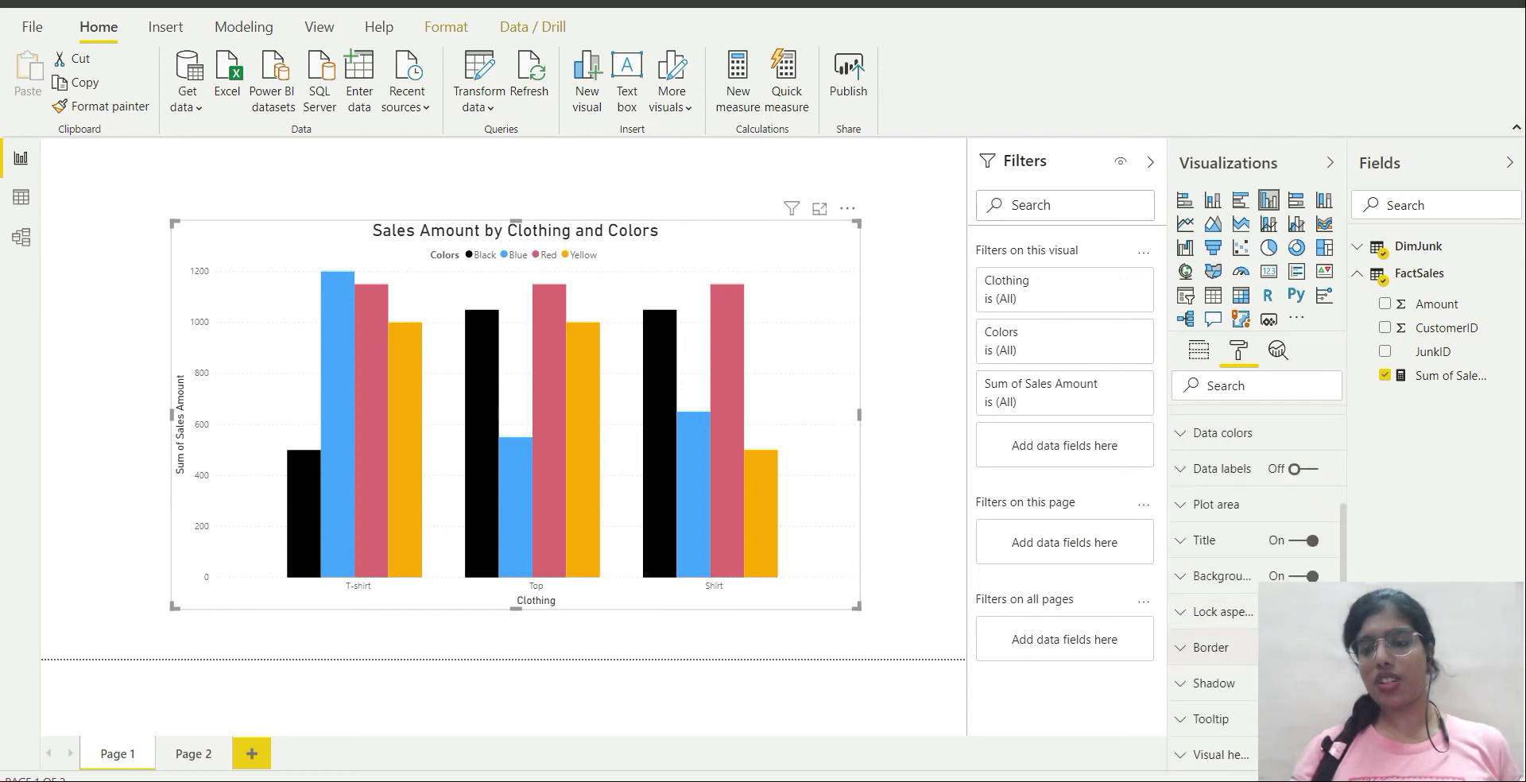
pyautogui.click(1210, 646)
pyautogui.scroll(-2, 1219, 703)
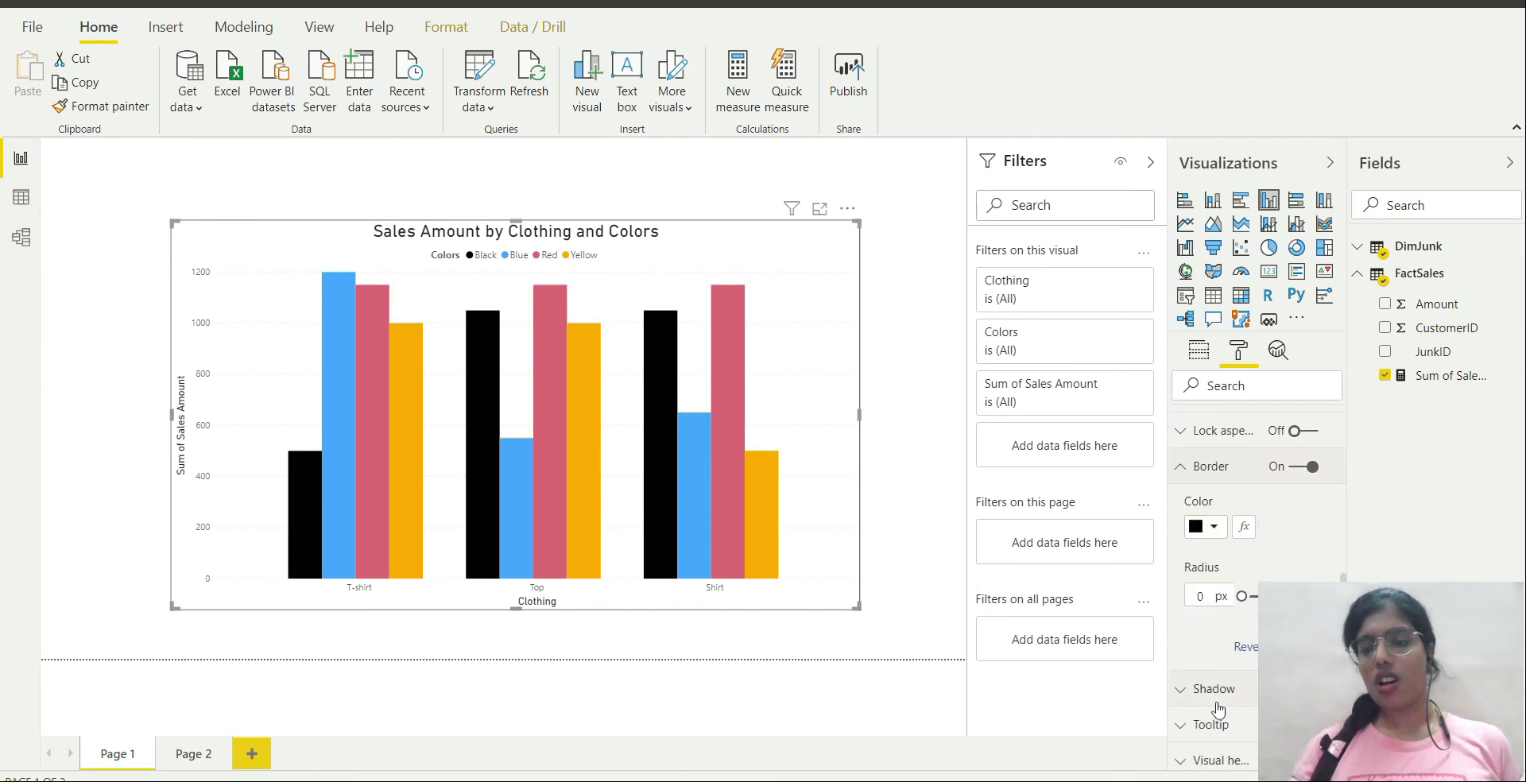
pyautogui.click(1198, 595)
pyautogui.write('2')
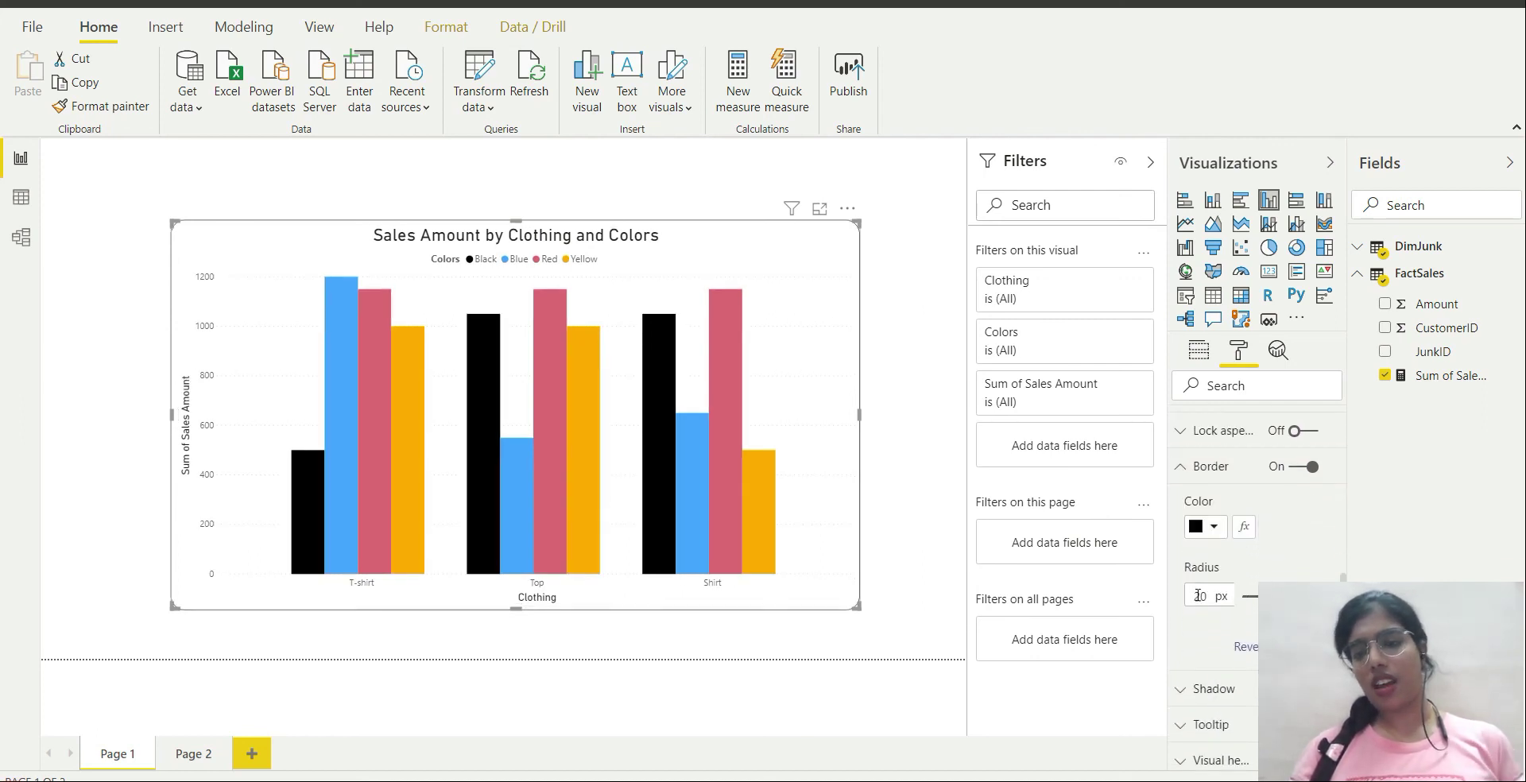
pyautogui.click(918, 545)
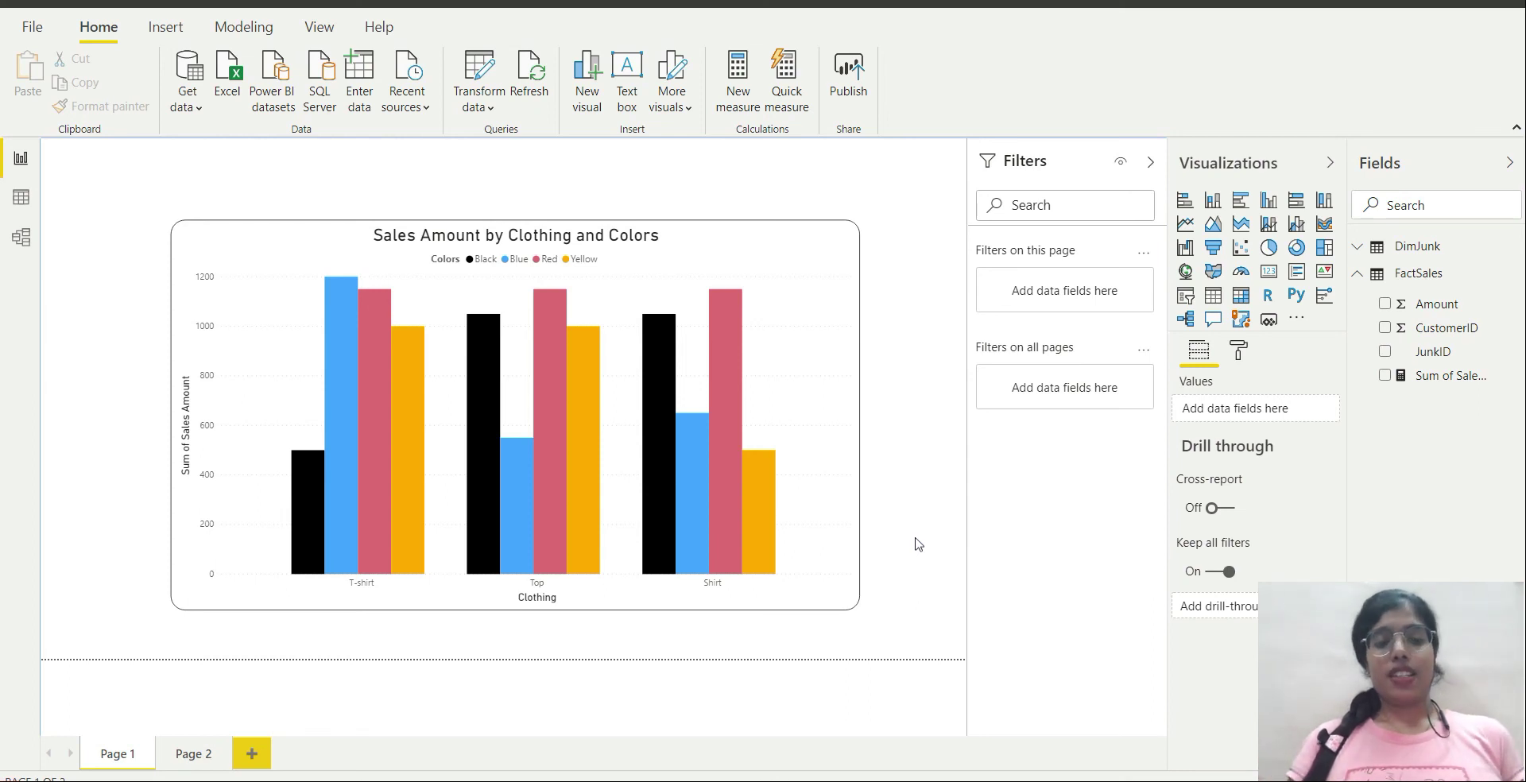
# - On Page 2, open the Model view and drag DimJunk to the right of FactSales
pyautogui.click(200, 752)
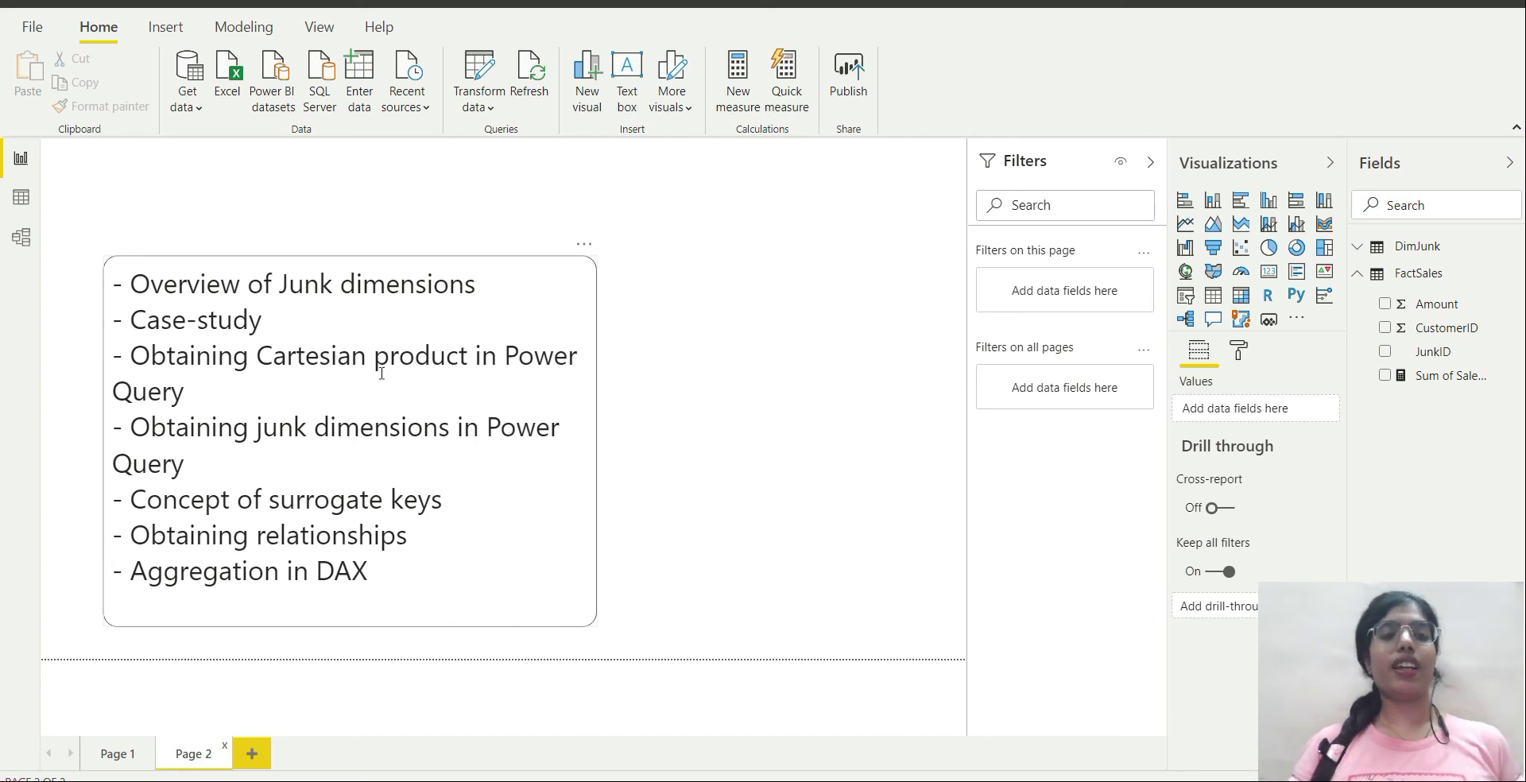
pyautogui.click(32, 248)
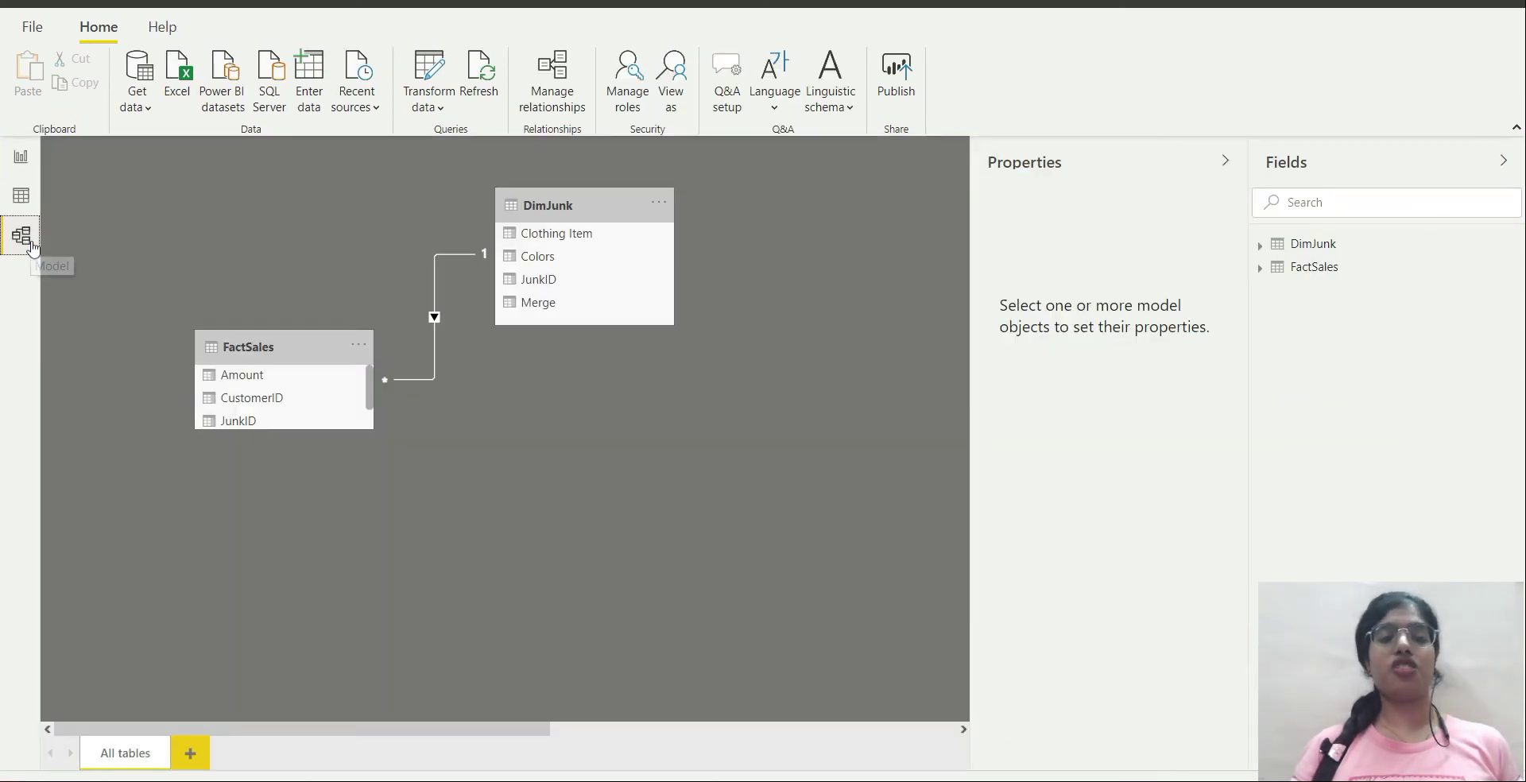
pyautogui.moveTo(573, 197); pyautogui.dragTo(621, 220)
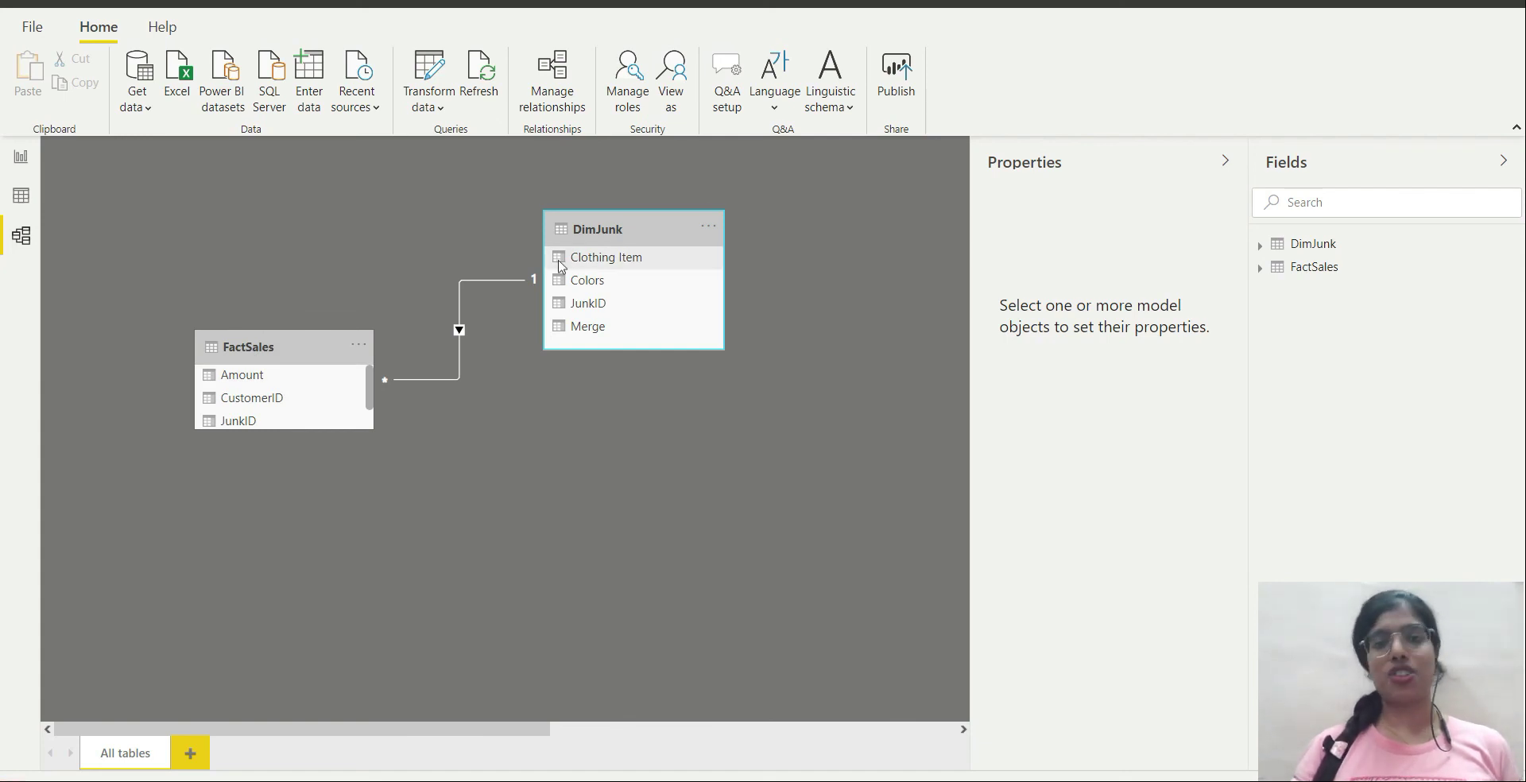
pyautogui.click(21, 156)
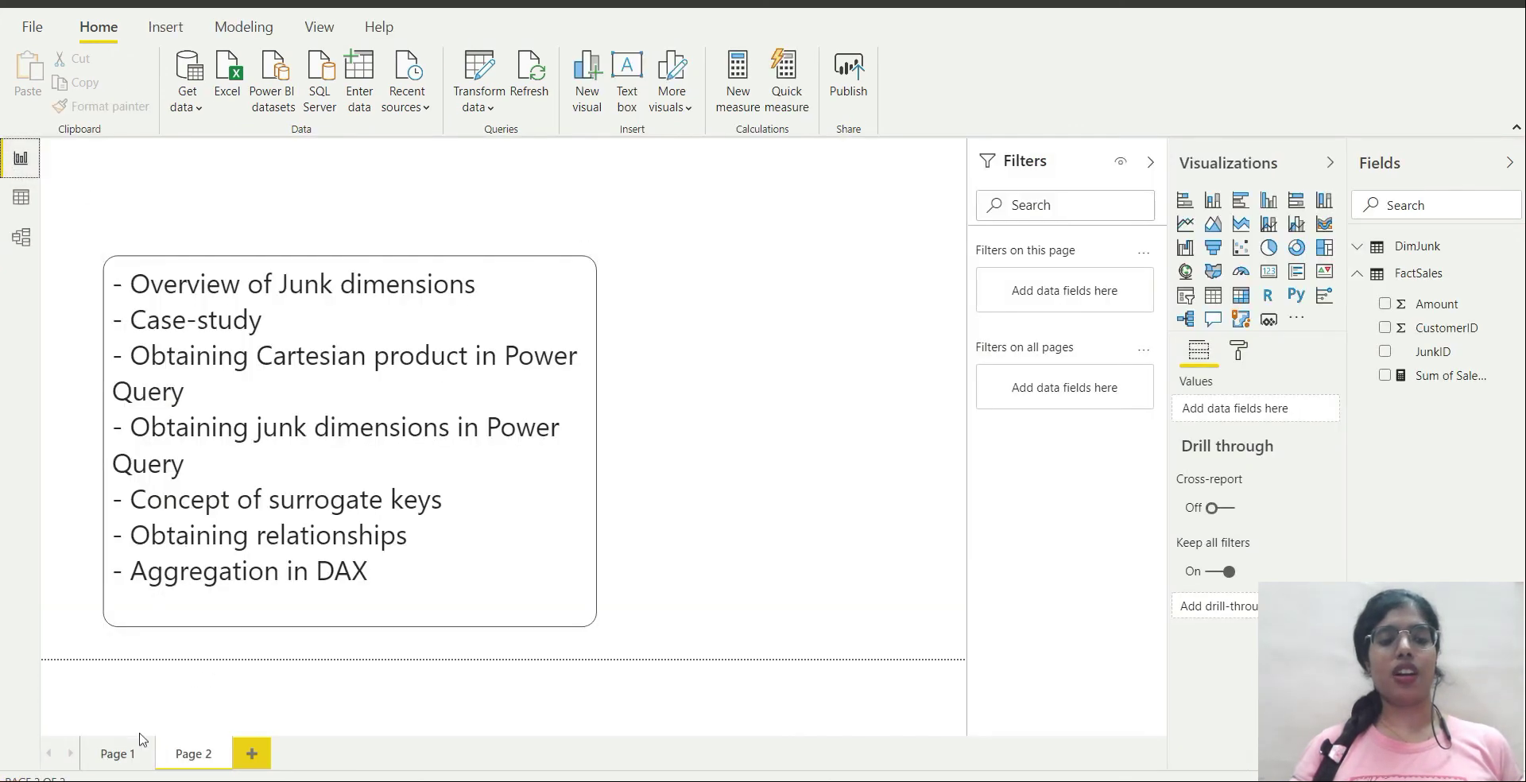
pyautogui.click(103, 763)
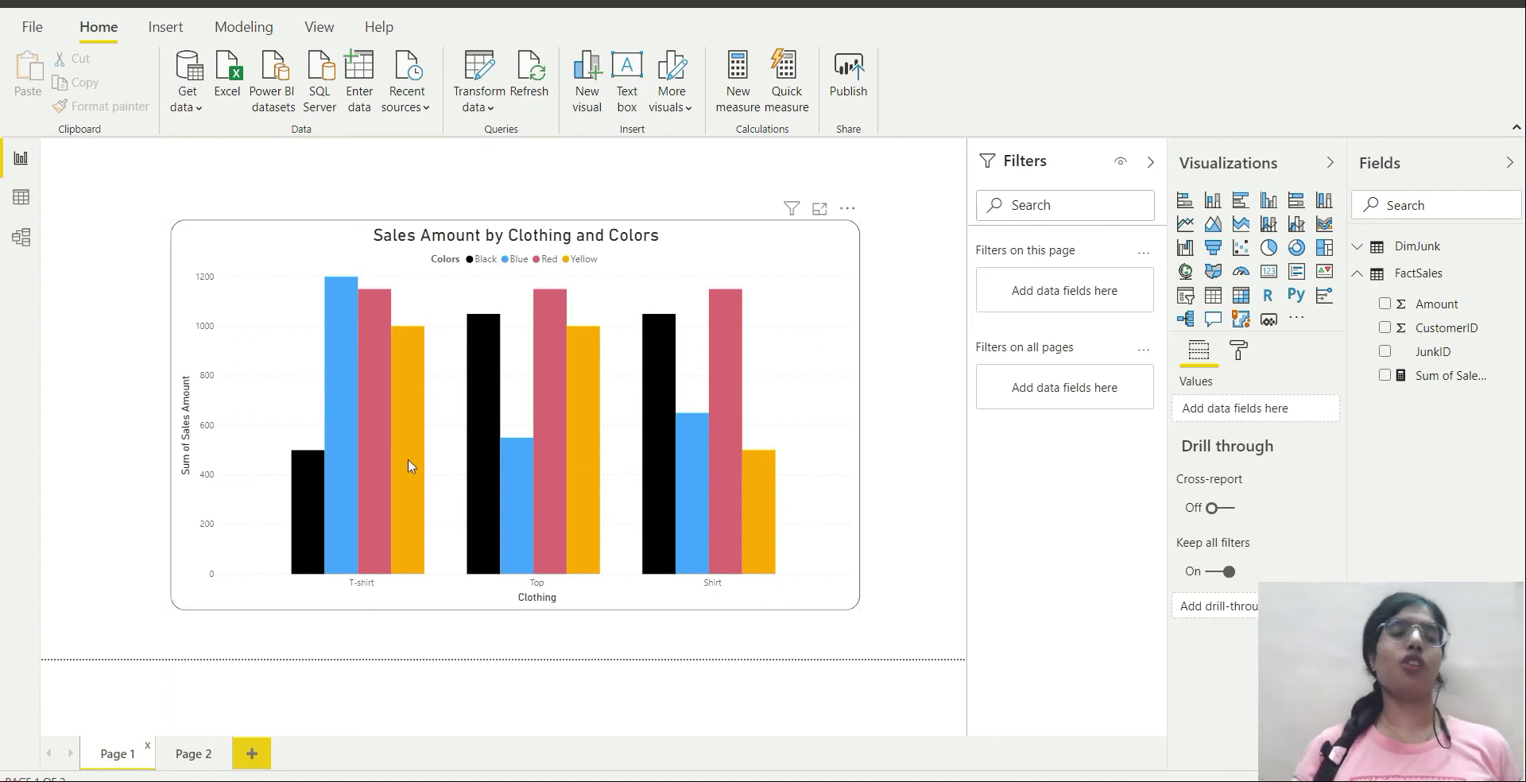
pyautogui.click(11, 248)
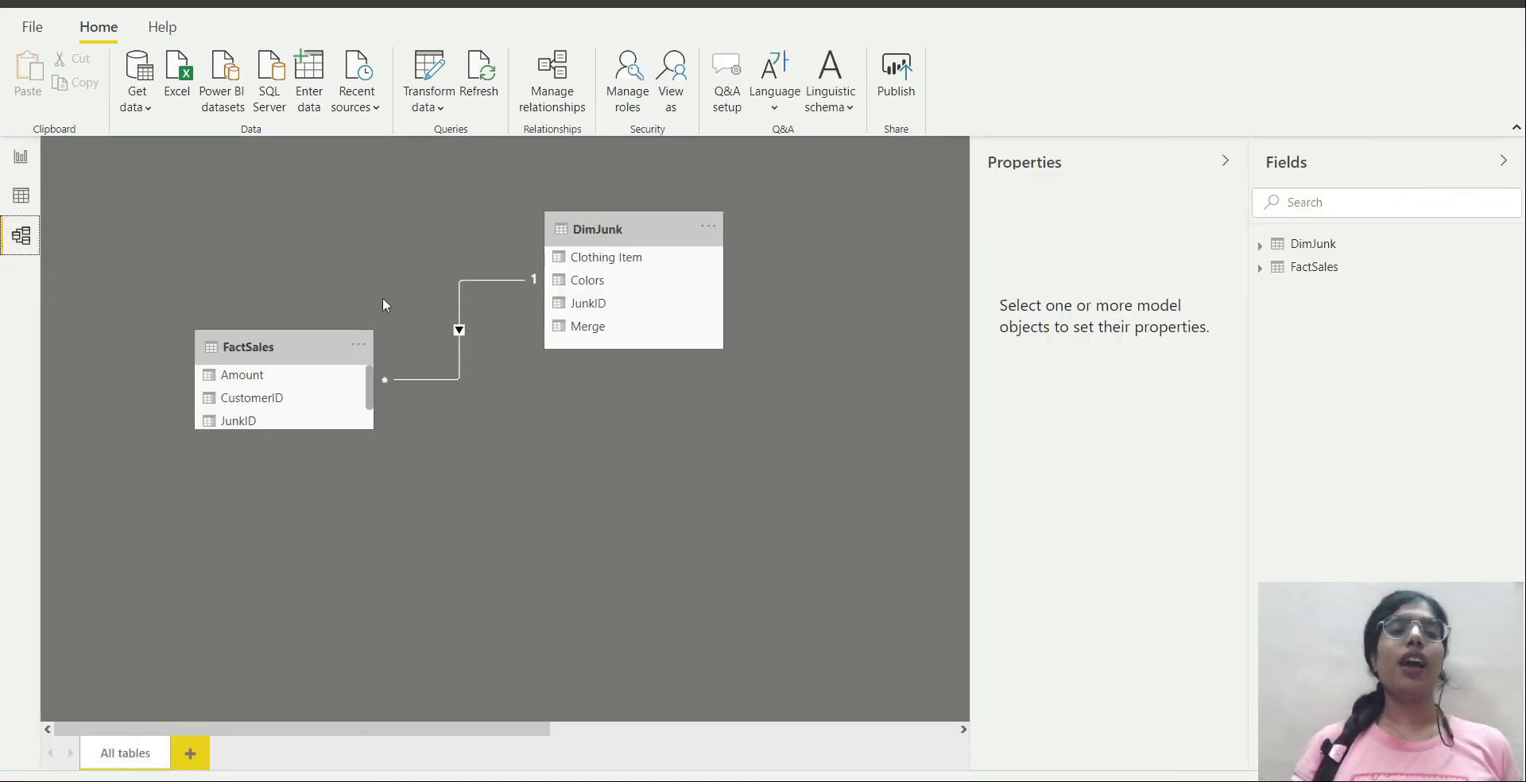